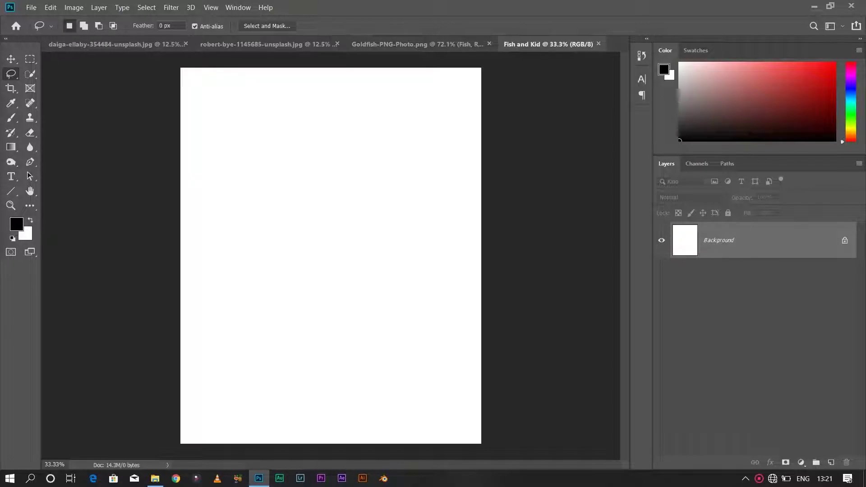
Step: Select and copy the forest photo with a rectangular marquee
click(266, 43)
key(m)
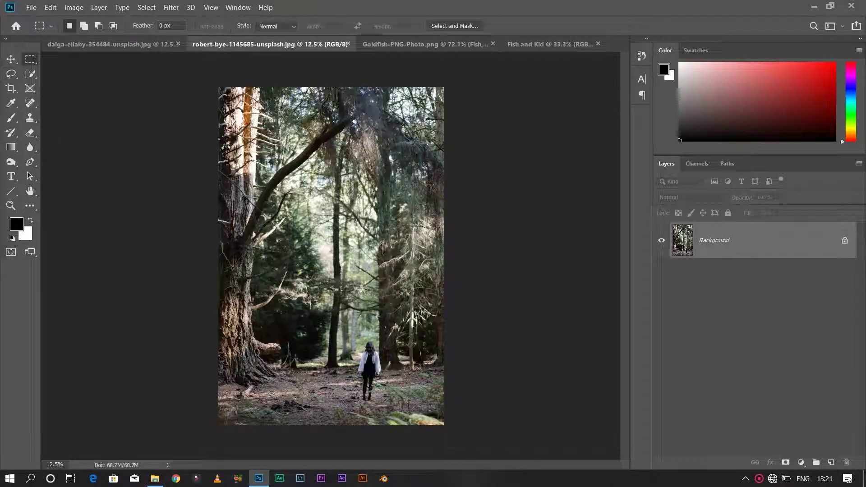
mouse_move(219, 110)
mouse_down()
mouse_move(369, 309)
mouse_move(478, 388)
mouse_up()
key(ctrl+c)
Step: Paste the forest into Fish and Kid and scale it to fill the whole canvas
click(551, 44)
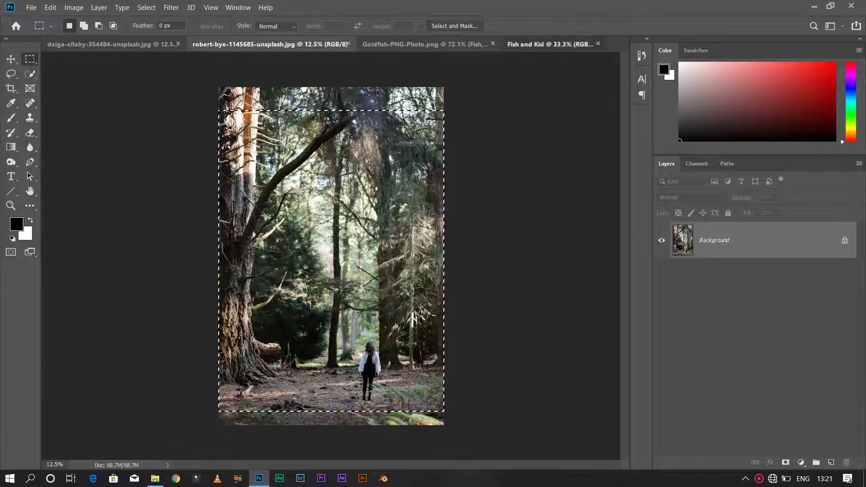
key(ctrl+v)
key(ctrl+t)
drag(270, 203, 374, 336)
key(ctrl+minus)
key(ctrl+minus)
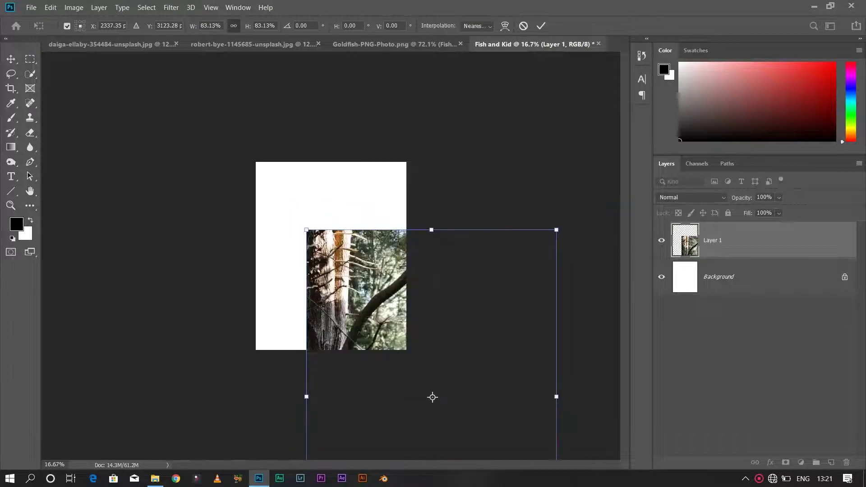
mouse_move(433, 397)
mouse_down()
mouse_move(389, 317)
mouse_move(314, 416)
mouse_up()
drag(379, 309, 387, 319)
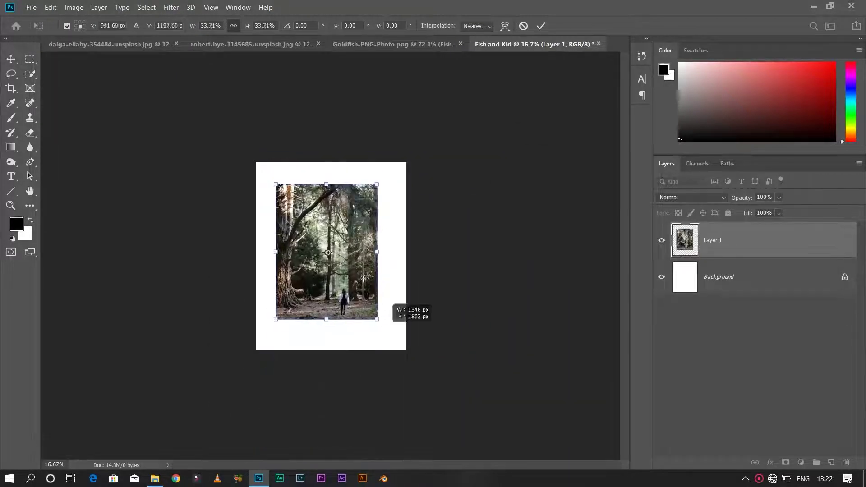
drag(276, 178, 253, 155)
drag(403, 263, 408, 262)
key(Return)
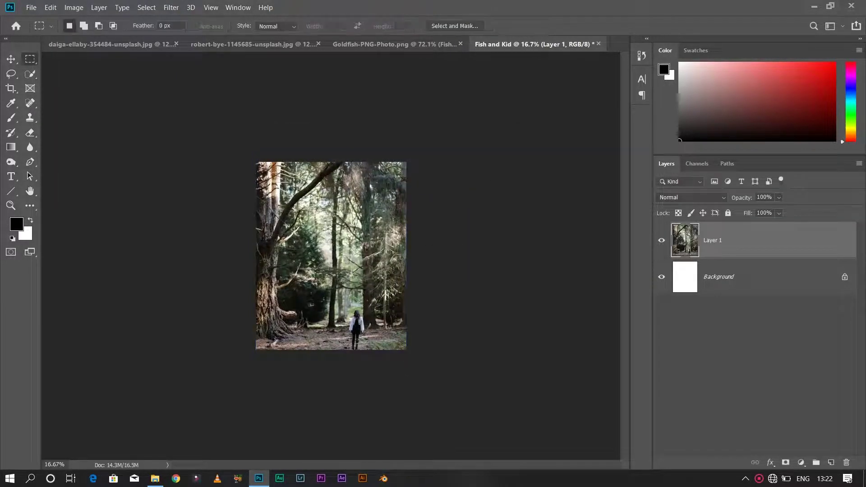
key(ctrl+0)
Step: Lasso the walking girl and content-aware fill her out, leaving an empty forest path
key(l)
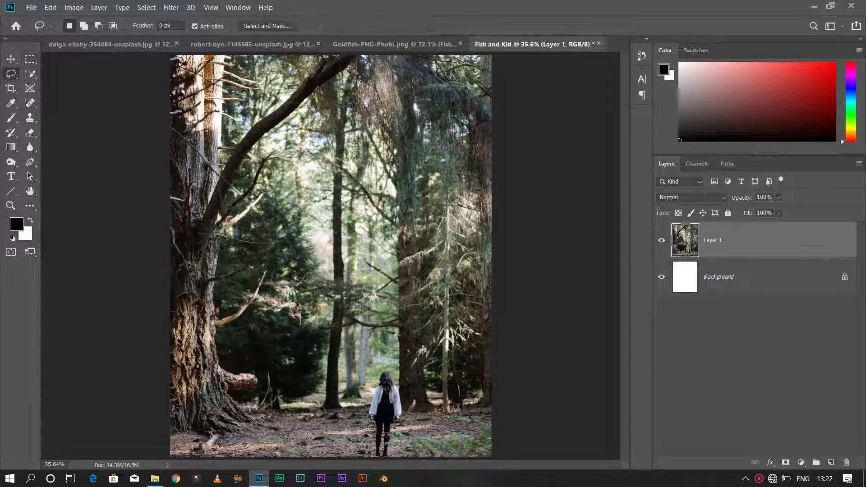
scroll(405, 316, up, 4)
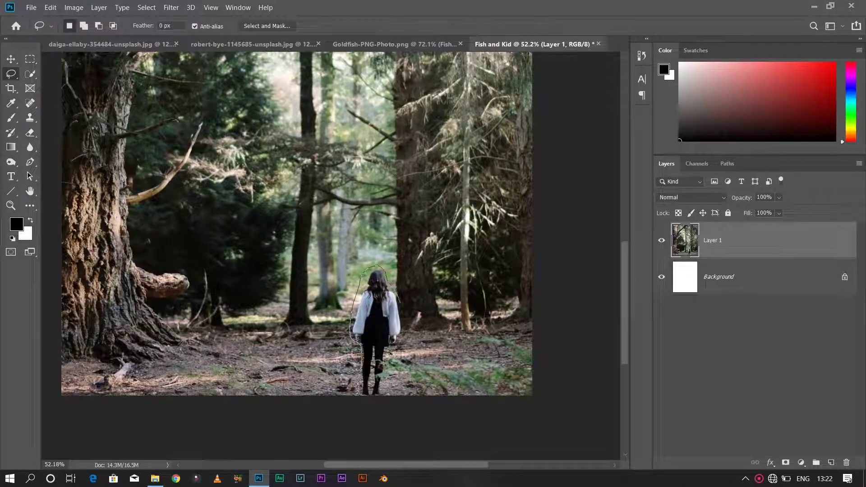
drag(360, 393, 361, 395)
key(shift+BackSpace)
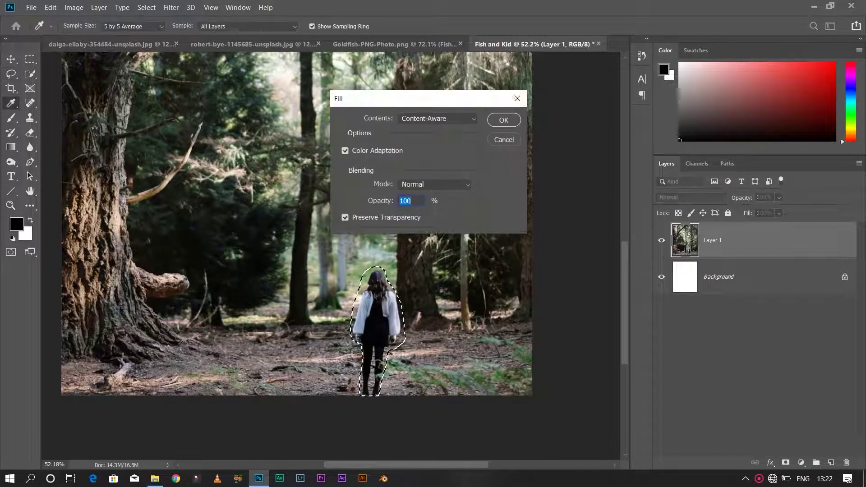
key(Return)
key(ctrl+0)
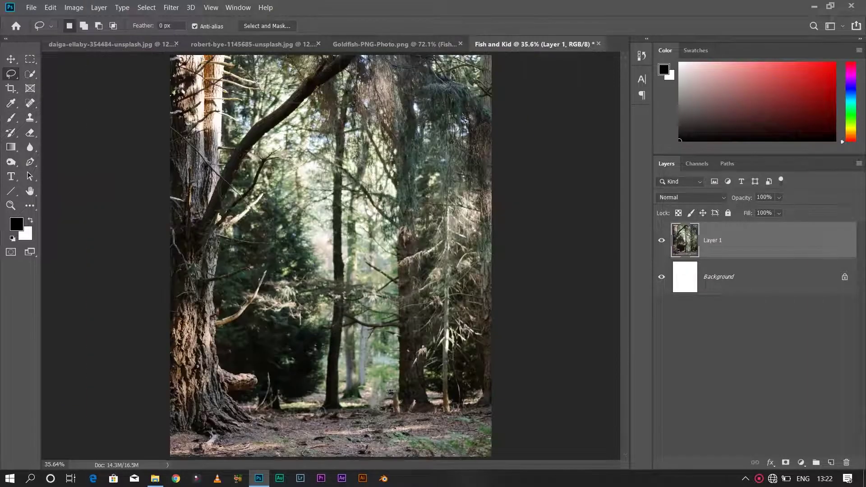
Step: Add a Brightness/Contrast adjustment layer with brightness -75 to darken the forest
click(801, 462)
click(794, 297)
drag(636, 124, 602, 124)
Step: Add a Hue/Saturation layer with Hue -27 and an adjusted Yellows range
click(801, 462)
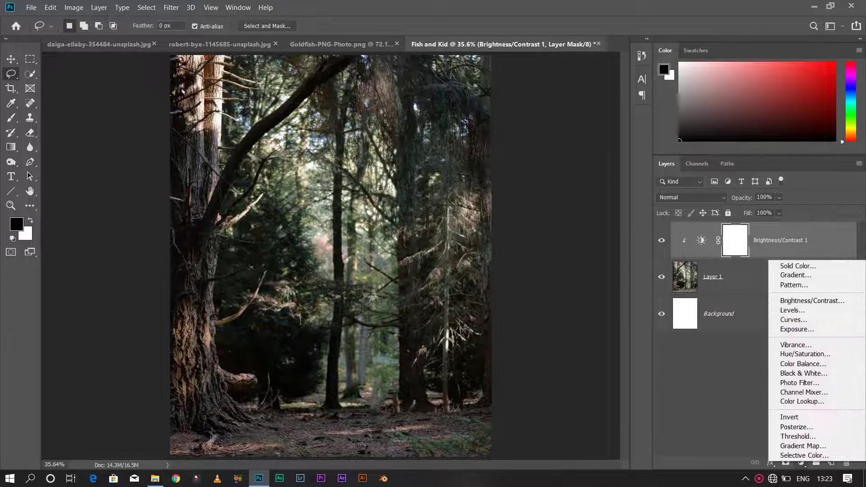
click(785, 353)
mouse_move(636, 135)
mouse_down()
mouse_move(617, 136)
mouse_move(659, 158)
mouse_up()
click(645, 108)
click(604, 128)
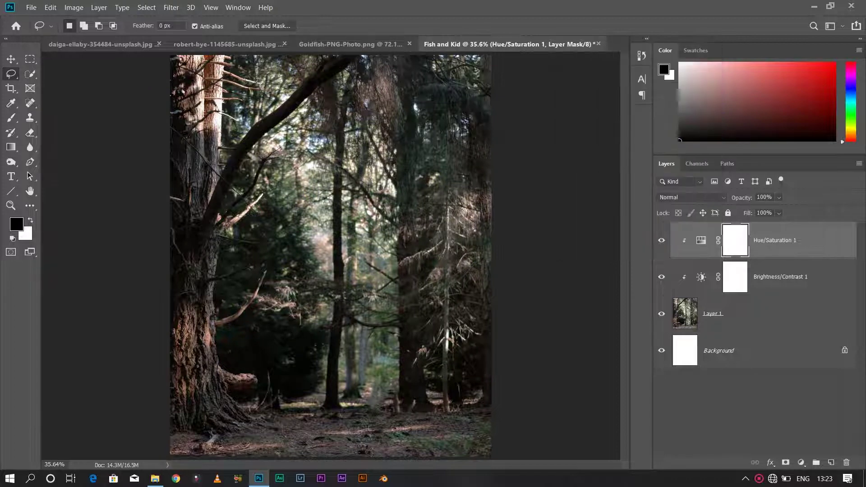
key(ctrl+Tab)
key(ctrl+Tab)
key(ctrl+Tab)
Step: Drag the goldfish layer into Fish and Kid and shrink it
key(v)
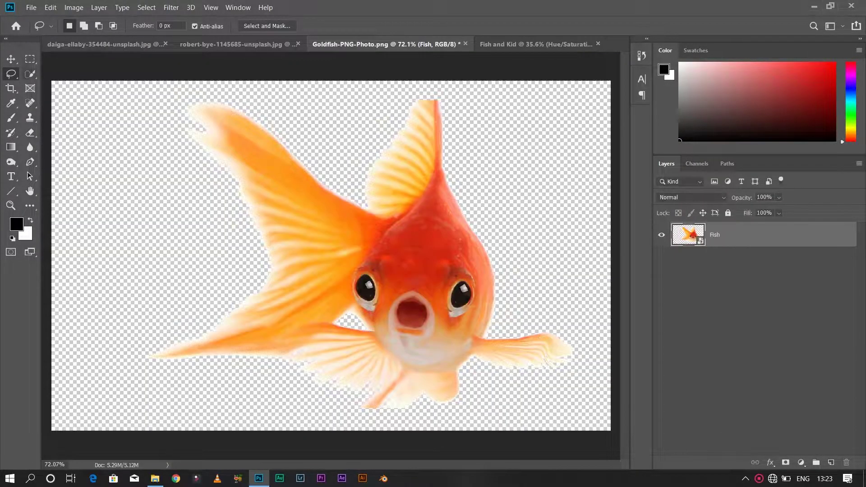
drag(359, 255, 388, 188)
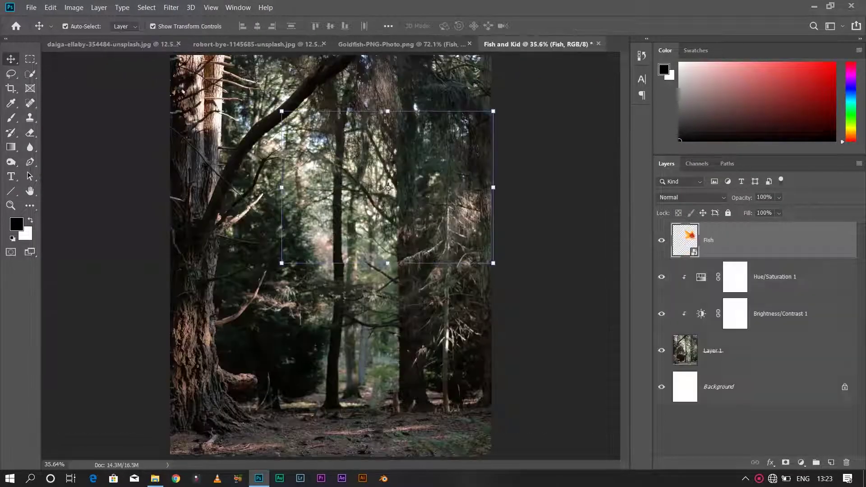
drag(493, 111, 402, 198)
drag(357, 226, 390, 280)
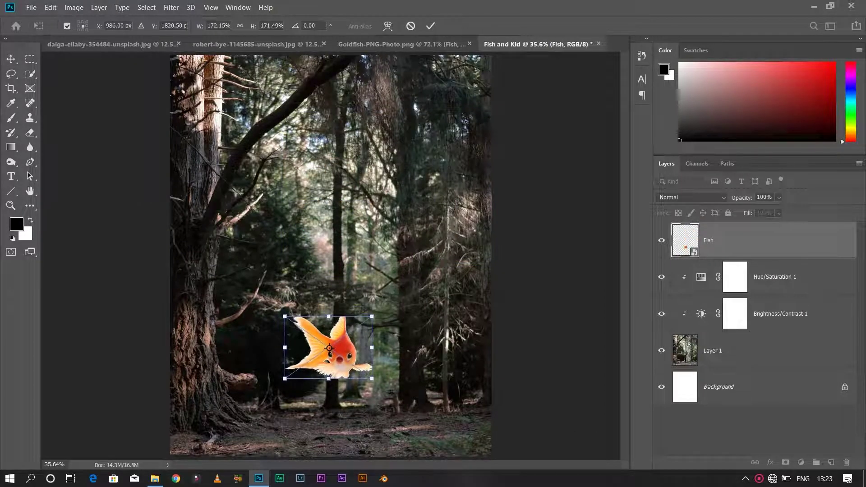
Step: Enlarge the goldfish, tilt it slightly, and float it in the upper middle of the forest
right_click(371, 295)
click(397, 423)
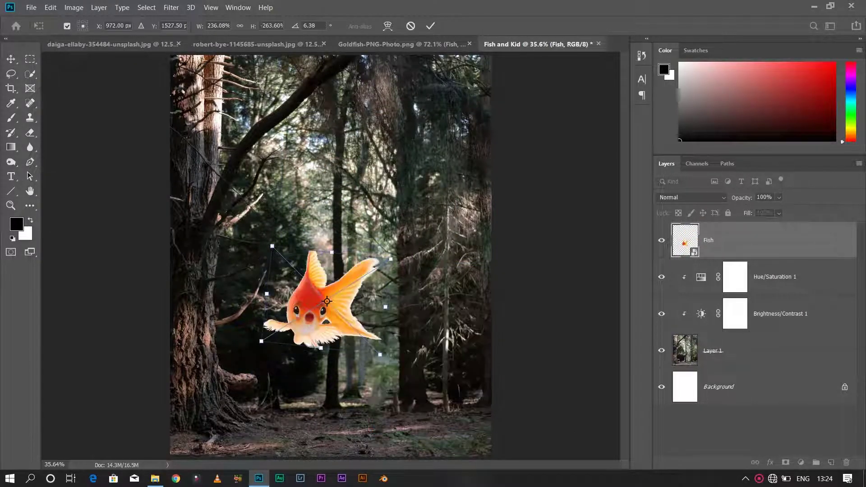
right_click(369, 296)
click(397, 423)
drag(380, 246, 430, 209)
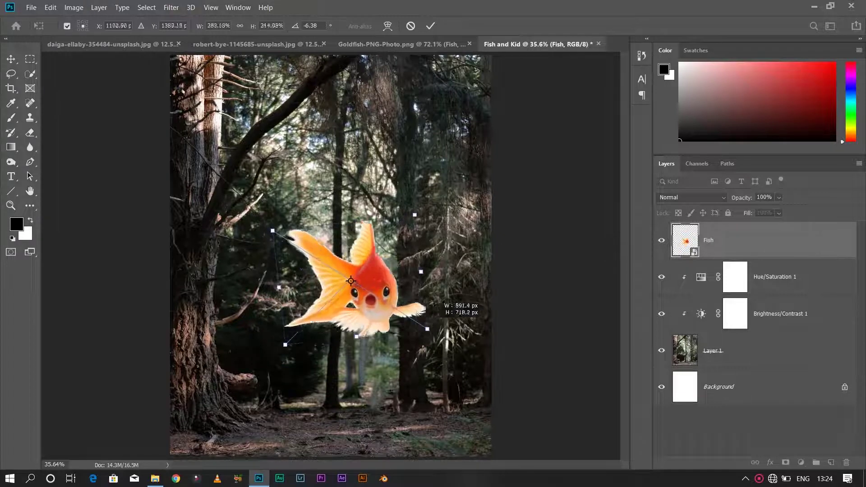
drag(356, 284, 322, 240)
key(Return)
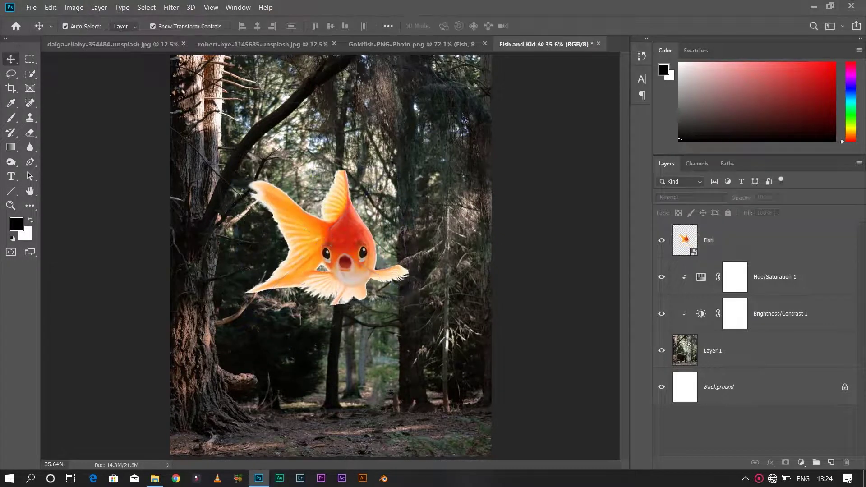
Step: Add a layer mask to the Fish layer and pick a soft brush
click(785, 462)
right_click(11, 118)
click(50, 116)
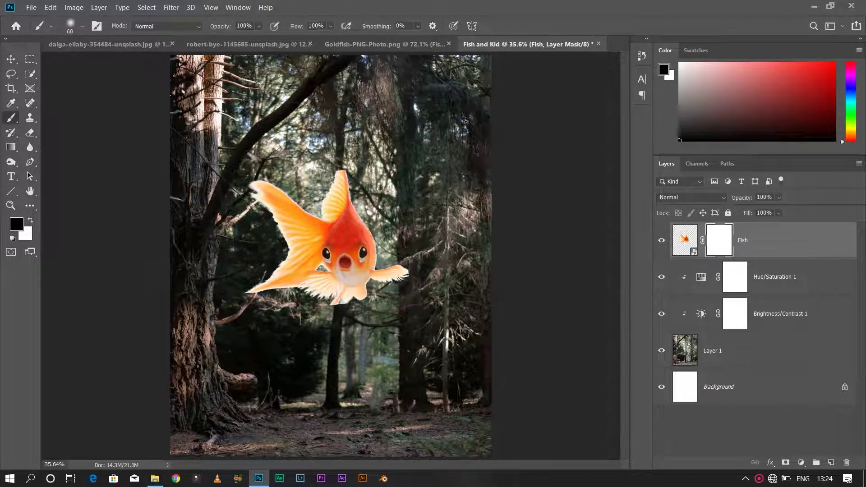
key(F5)
key(l)
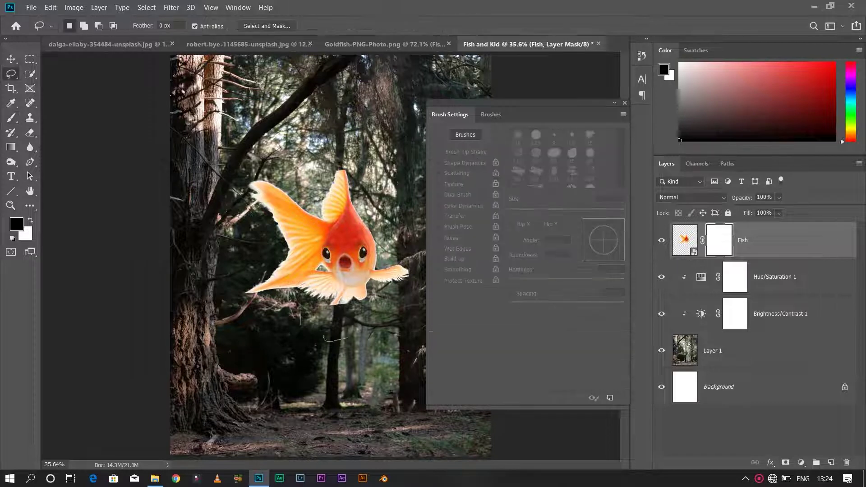
key(b)
click(490, 114)
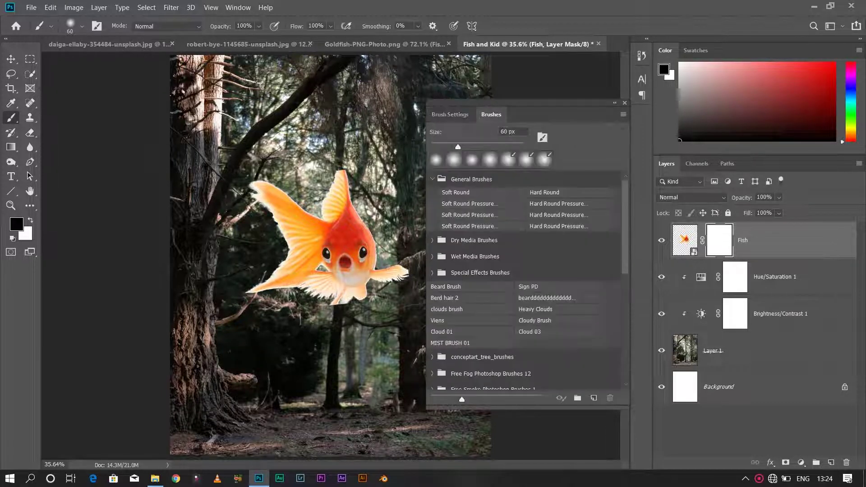
key(F5)
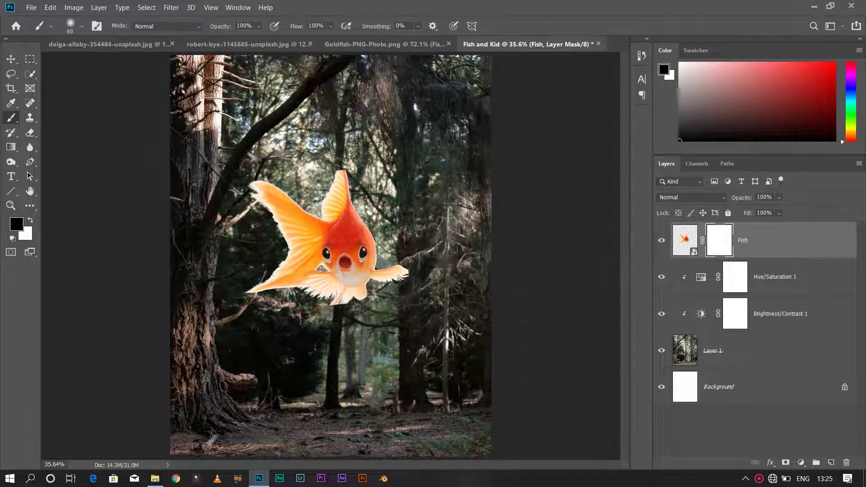
Step: Paint black on the fish mask to soften the goldfish's edges
key(ctrl+plus)
key(ctrl+plus)
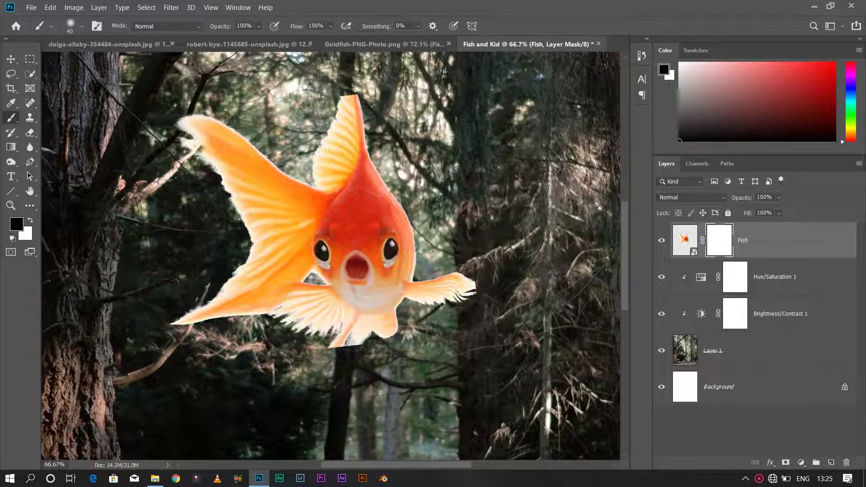
key(ctrl+z)
key(ctrl+backslash)
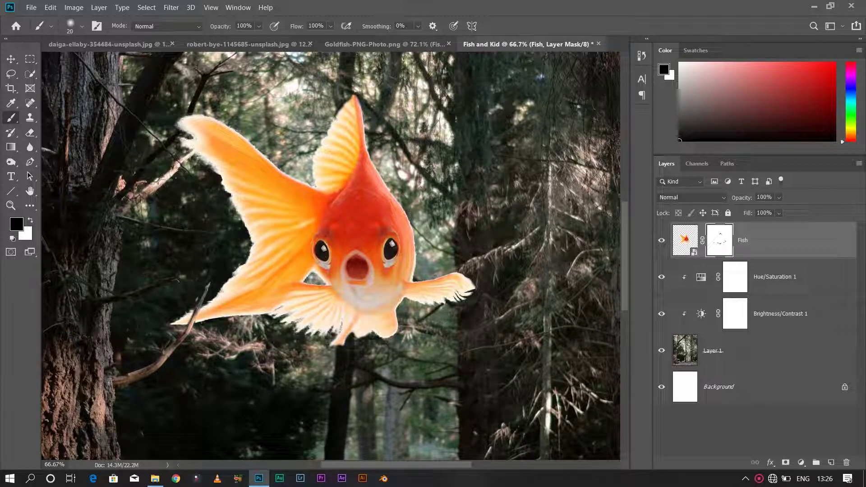
key(ctrl+0)
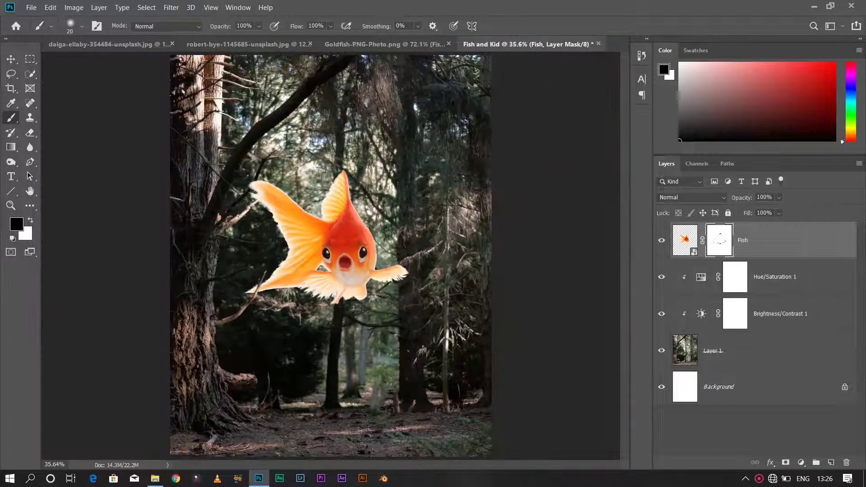
Step: Add a Hue/Saturation adjustment clipped to the goldfish and shift its hue
key(l)
click(801, 462)
click(794, 352)
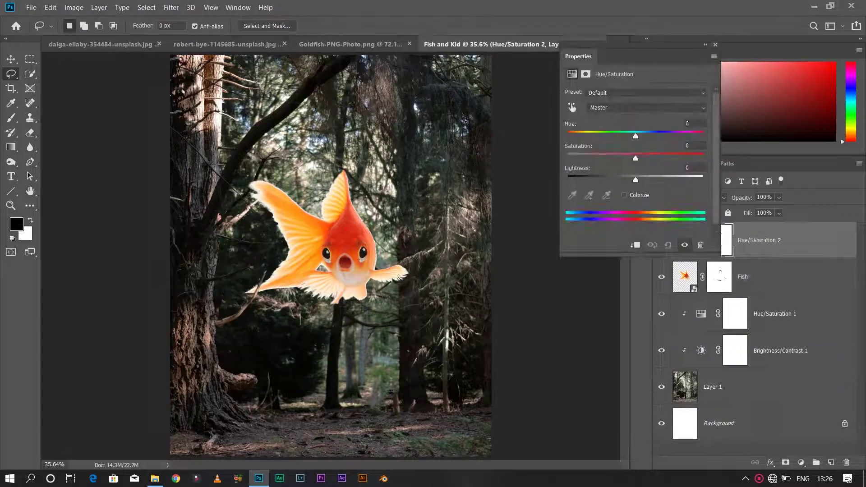
drag(636, 136, 616, 136)
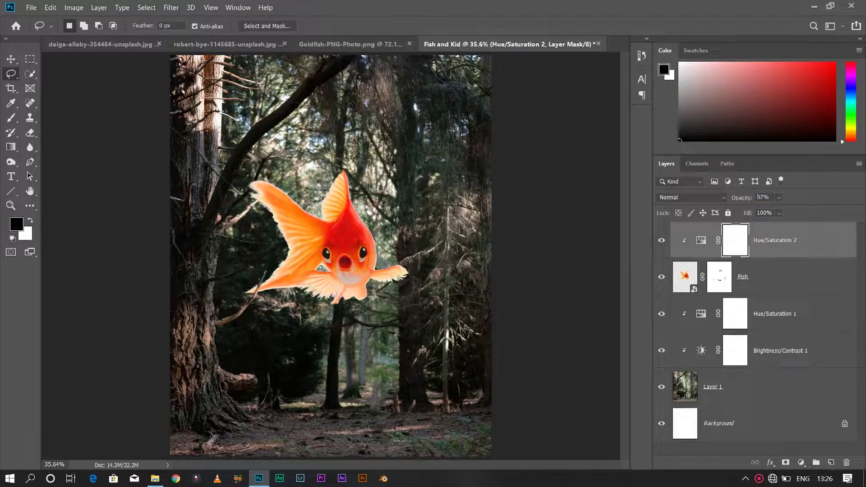
Step: In the child photo, use Select Subject to select the child in the yellow coat
click(100, 43)
click(29, 73)
click(288, 26)
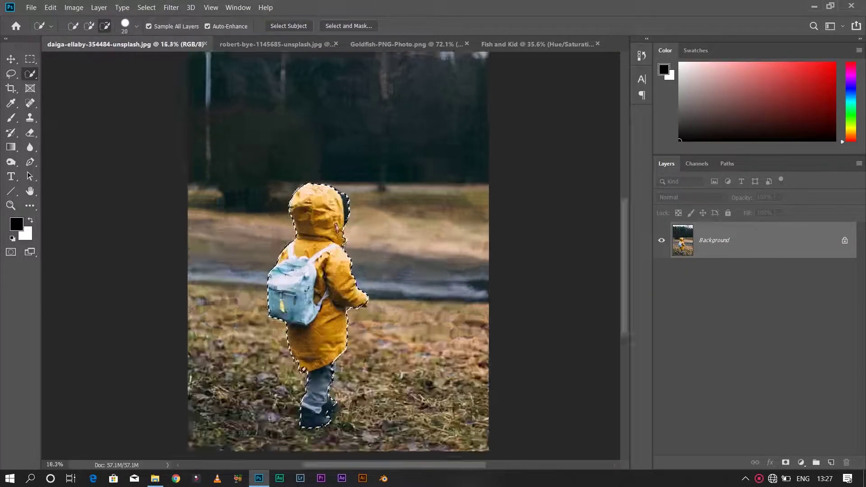
Step: Inspect the child's selection and lasso the hood's drawstring cord into it
scroll(300, 368, up, 5)
scroll(301, 369, down, 2)
scroll(333, 257, down, 4)
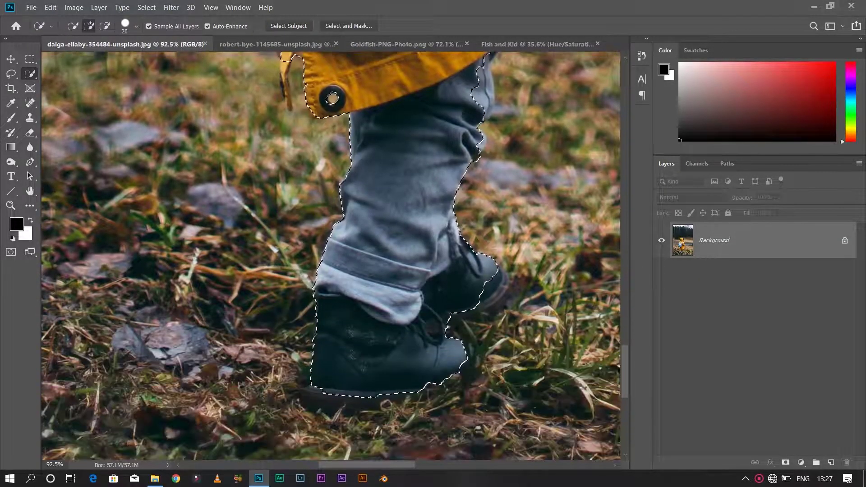
drag(469, 298, 519, 343)
scroll(334, 257, up, 4)
scroll(332, 207, up, 2)
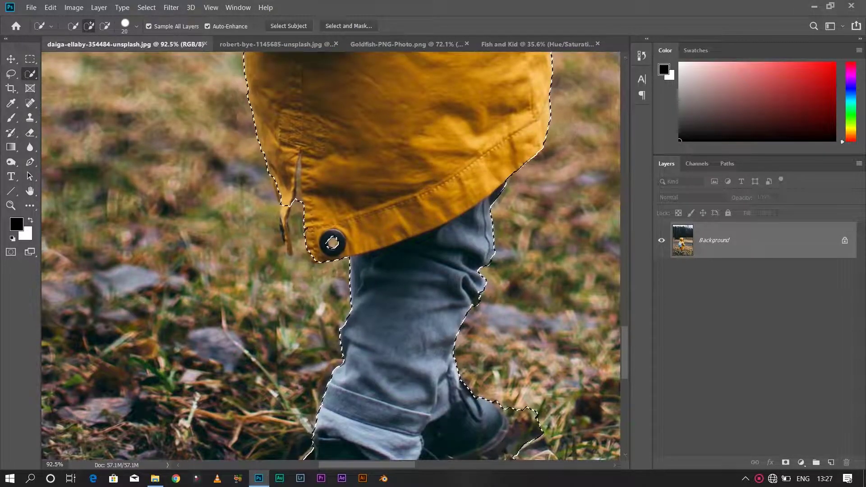
scroll(332, 244, up, 15)
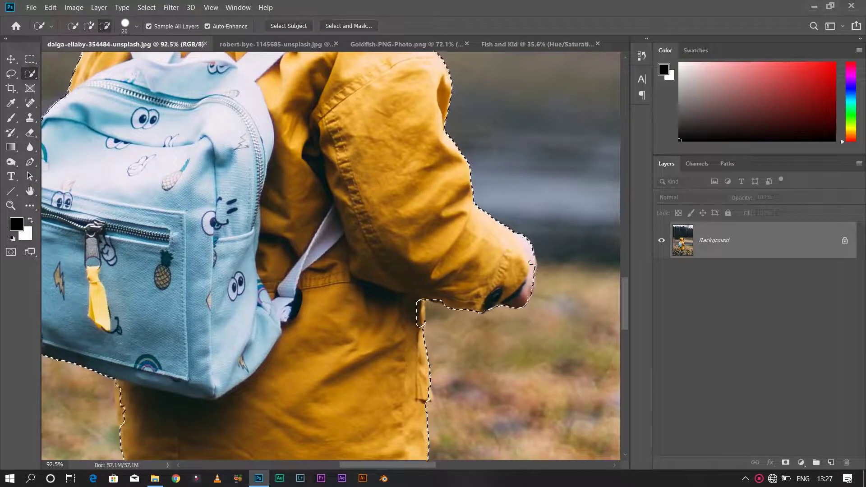
scroll(332, 255, up, 3)
scroll(332, 255, left, 2)
scroll(332, 254, up, 8)
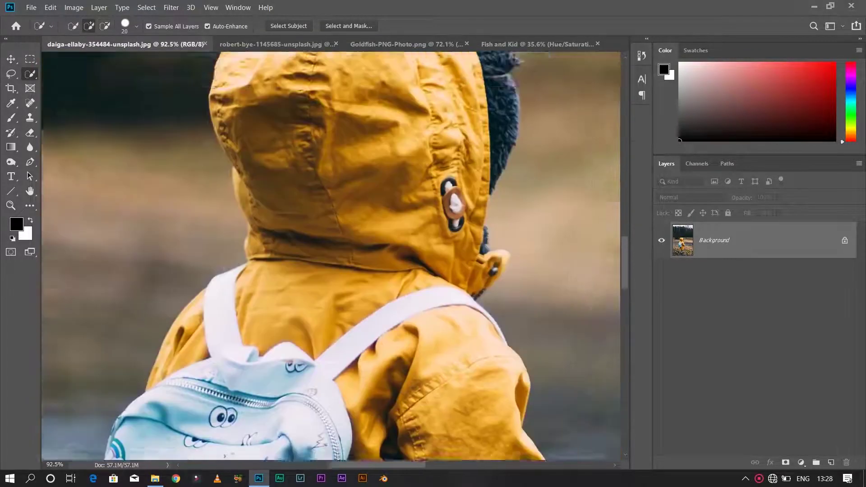
scroll(332, 255, right, 2)
scroll(332, 255, up, 5)
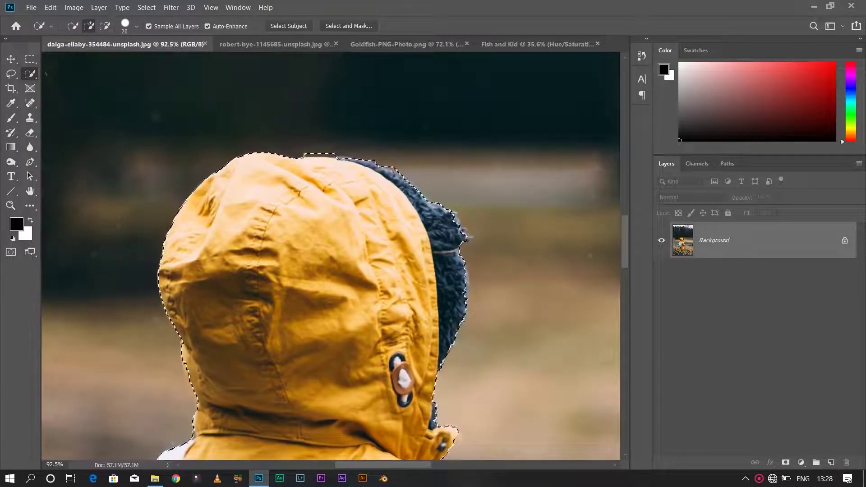
scroll(349, 207, down, 15)
scroll(348, 207, down, 5)
scroll(348, 207, right, 1)
key(l)
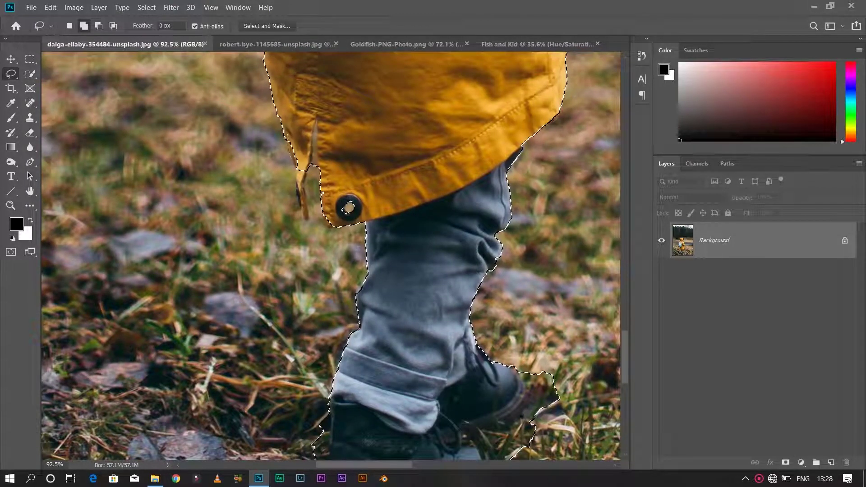
drag(305, 207, 312, 164)
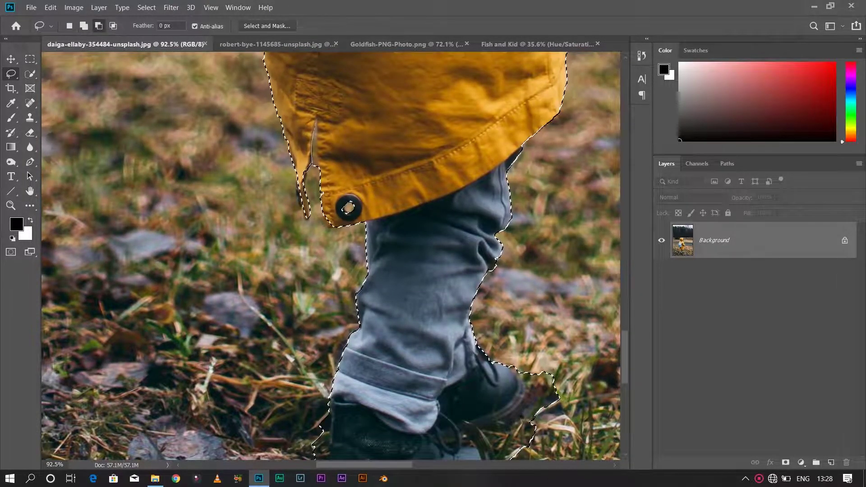
drag(315, 122, 310, 172)
Step: Subtract the grass around and beneath the boot from the selection
scroll(334, 257, down, 3)
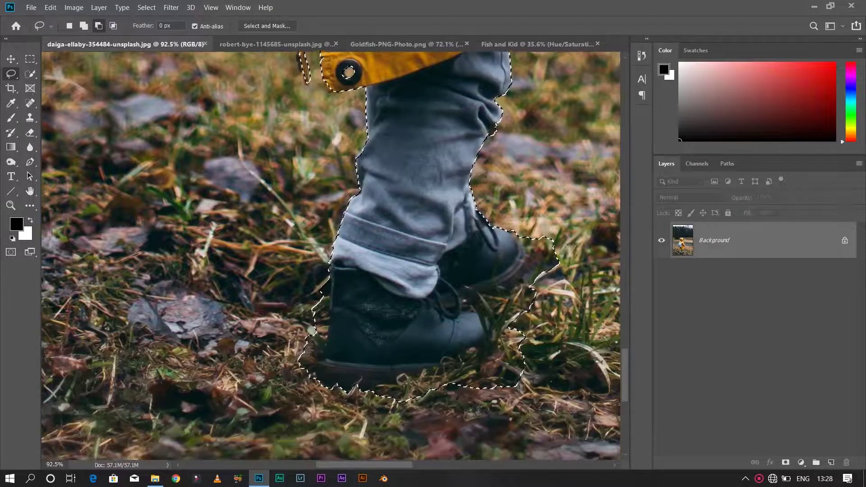
drag(319, 366, 317, 378)
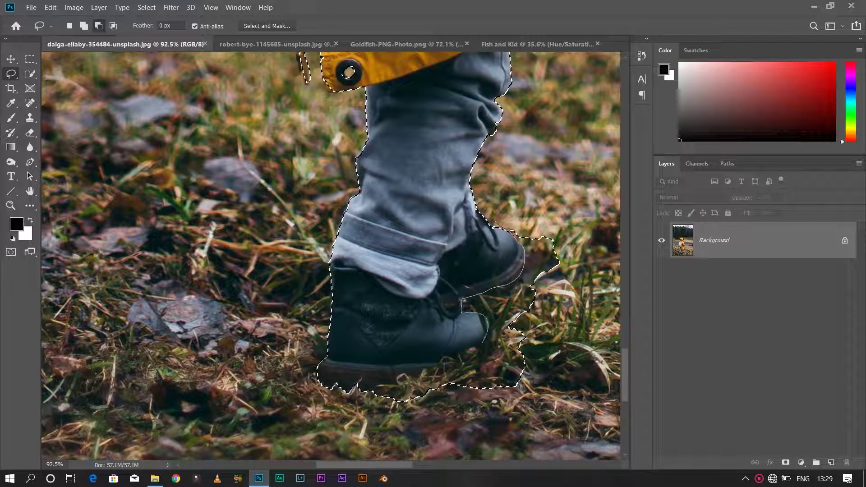
drag(386, 416, 384, 417)
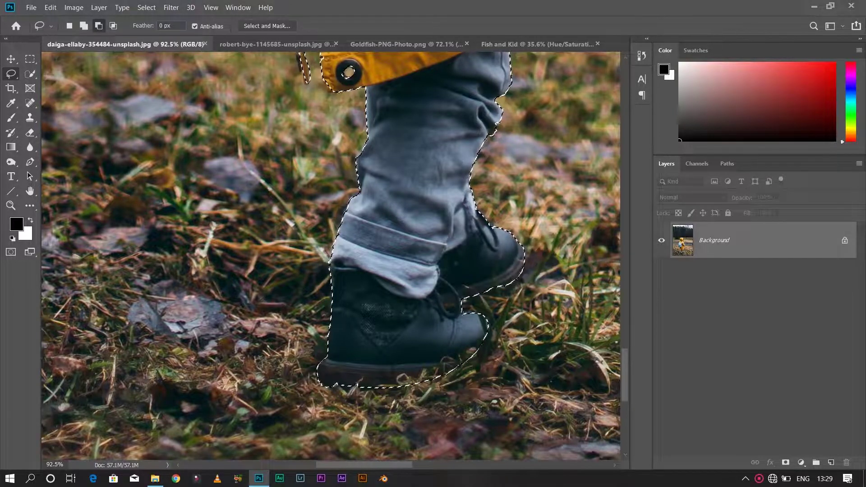
drag(310, 382, 336, 384)
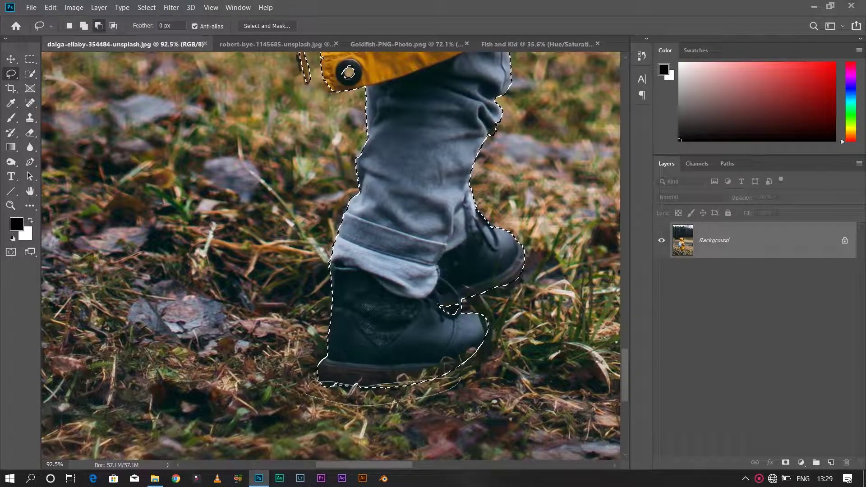
drag(460, 380, 460, 380)
Step: Mask the child and drag the layer into the Fish and Kid composite
key(ctrl+0)
click(785, 462)
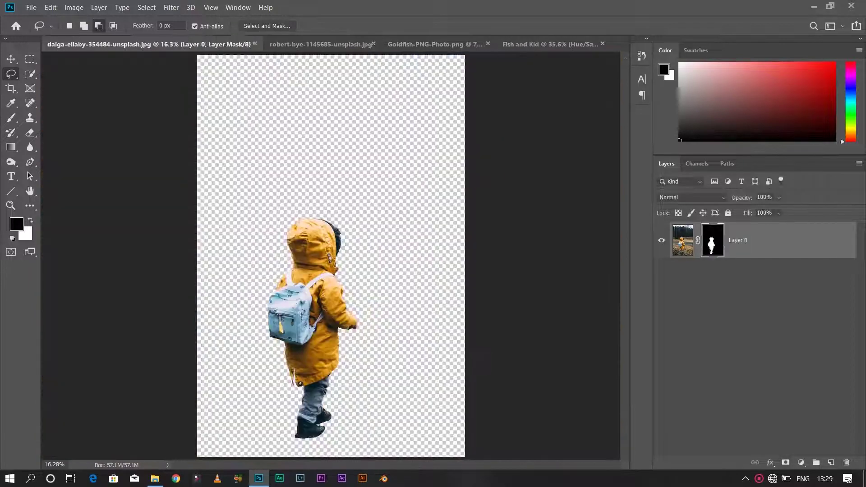
key(v)
drag(300, 384, 461, 395)
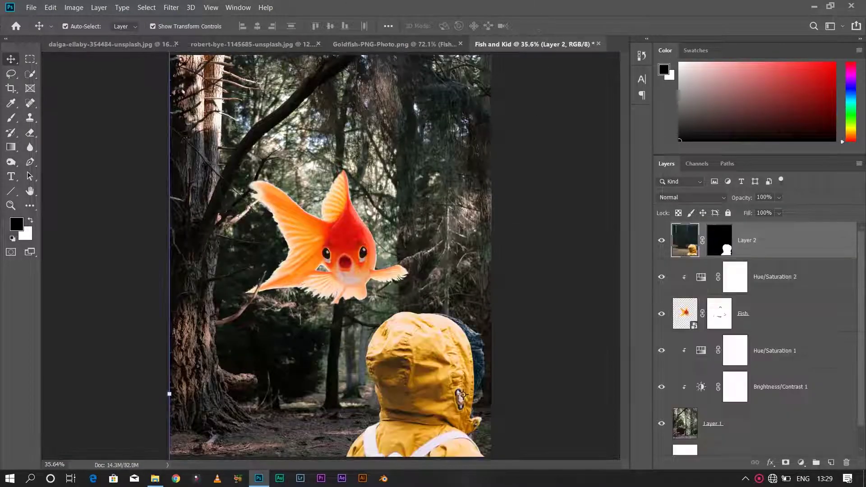
Step: Shrink and mirror the child and place it on the path below the goldfish
key(ctrl+t)
mouse_move(401, 453)
mouse_down()
mouse_move(381, 334)
mouse_move(348, 408)
mouse_move(414, 366)
mouse_up()
key(ctrl+plus)
key(ctrl+plus)
right_click(349, 190)
click(375, 318)
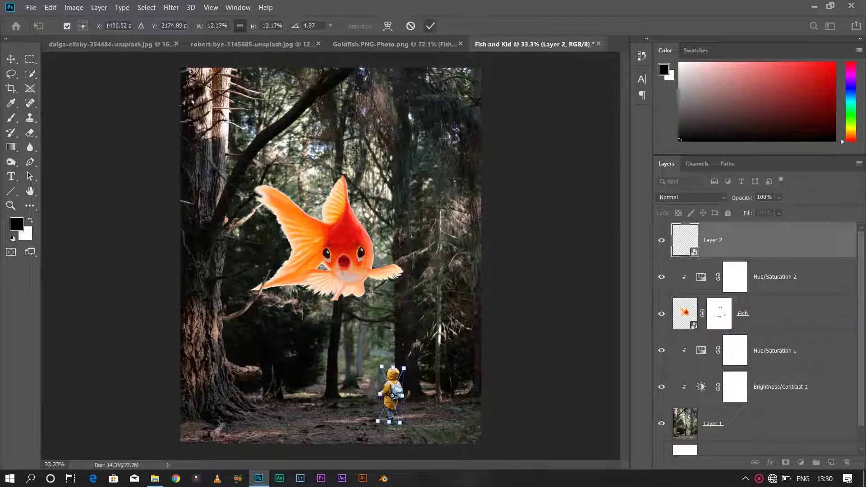
key(Return)
scroll(758, 339, down, 1)
Step: Add a Curves layer above the forest, raising red and lowering green and blue
click(767, 400)
click(801, 462)
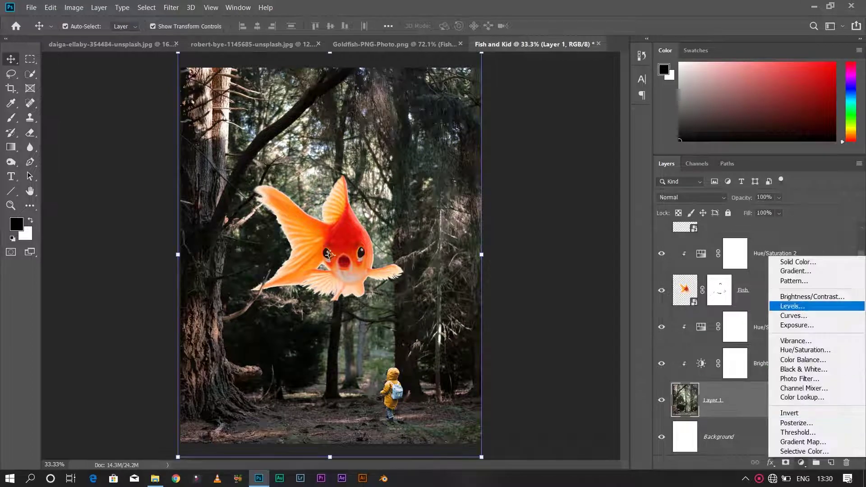
click(787, 311)
key(alt+3)
mouse_move(659, 163)
mouse_down()
mouse_move(658, 146)
mouse_move(662, 166)
mouse_up()
key(alt+4)
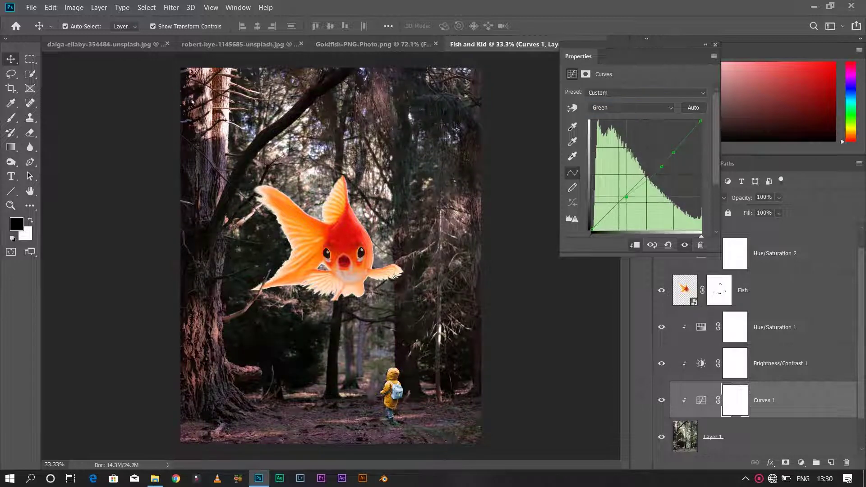
key(alt+5)
drag(639, 182, 638, 192)
key(alt+2)
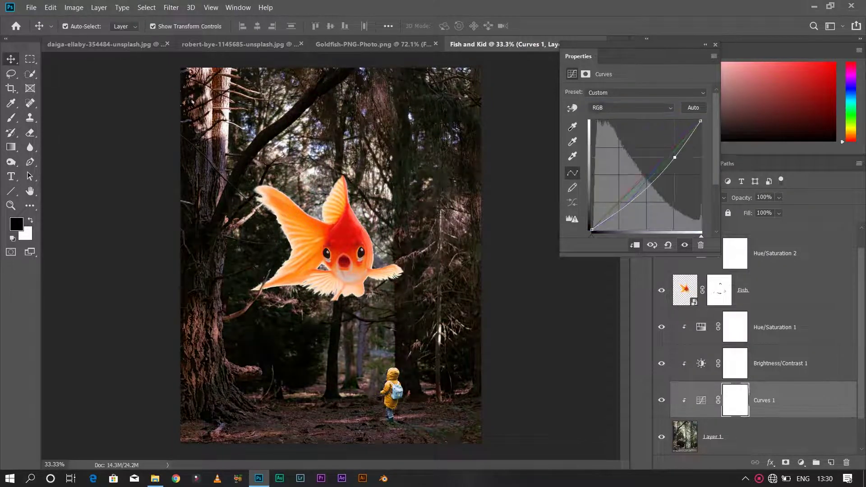
Step: Rename the child's layer to Kid
scroll(758, 325, up, 1)
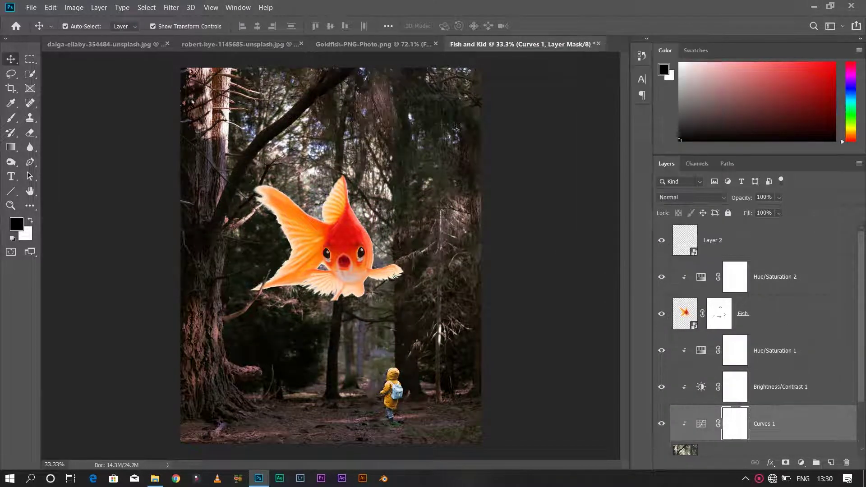
double_click(717, 240)
text(Kid)
key(Return)
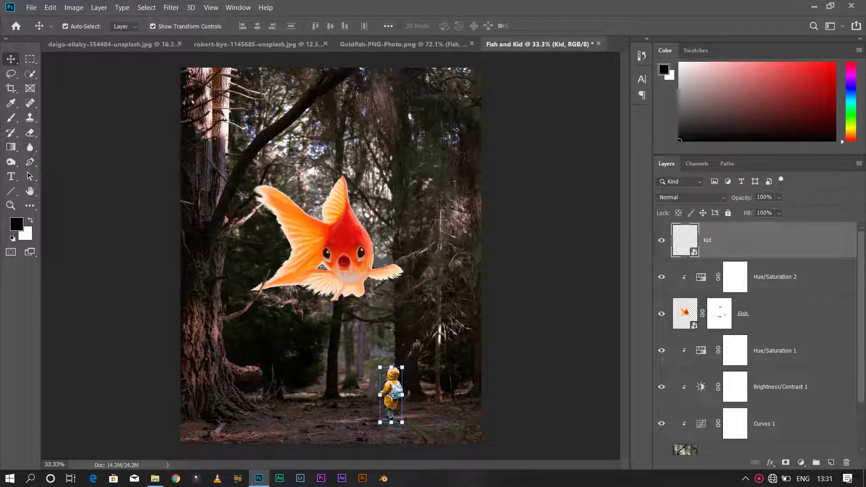
Step: Merge the fish and its hue adjustment into a smart object, duplicate it, and apply Gaussian Blur
click(772, 276)
shift+click(767, 314)
right_click(725, 313)
click(636, 151)
key(ctrl+j)
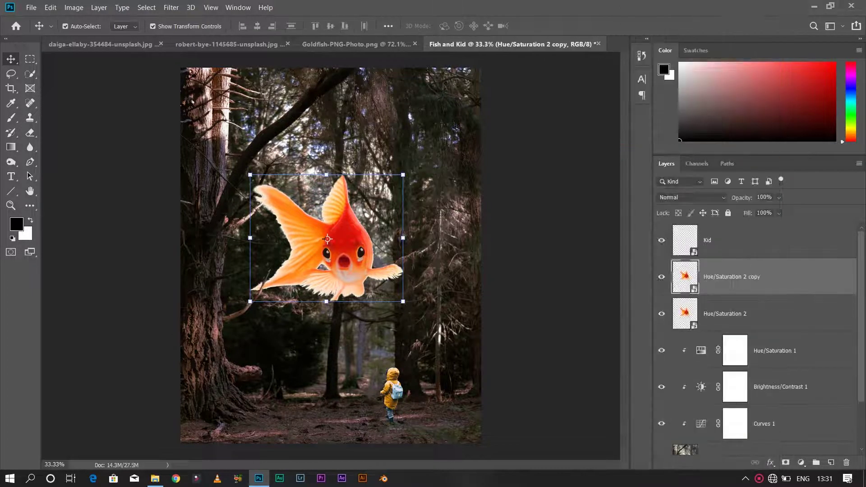
click(172, 7)
click(325, 190)
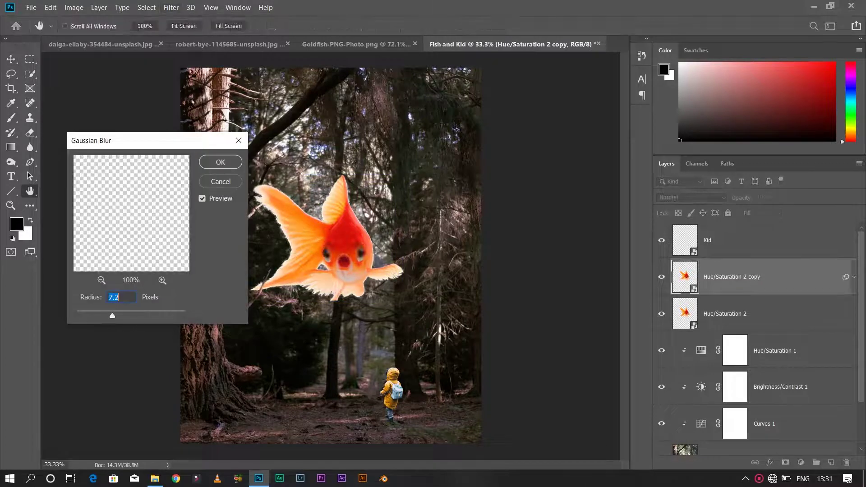
Step: Strengthen the blur on the fish copy and move it below the sharp fish
drag(160, 315, 162, 315)
key(Return)
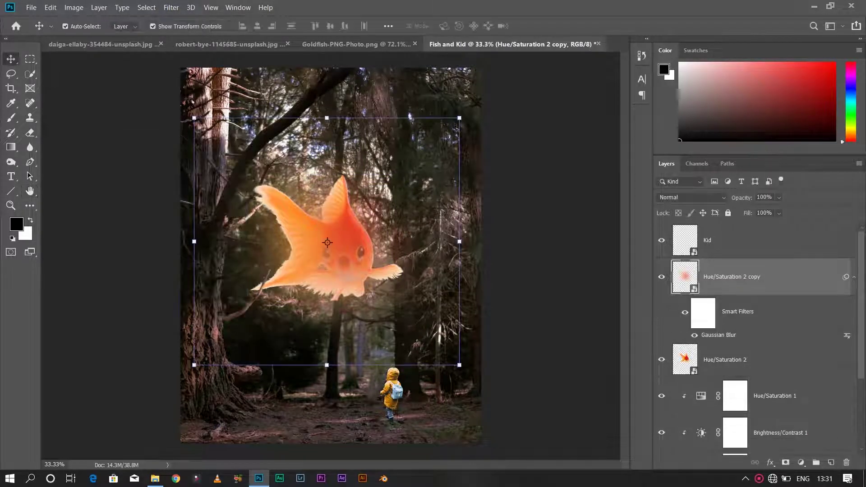
key(ctrl+bracketleft)
Step: Add a new empty layer clipped to the goldfish
key(ctrl+shift+alt+n)
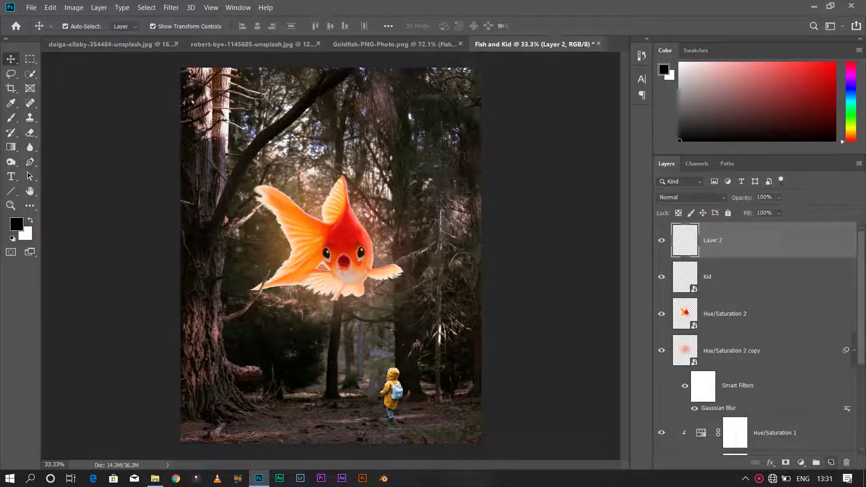
key(ctrl+z)
key(ctrl+shift+alt+n)
key(ctrl+alt+g)
Step: Set up a soft round brush at 7% flow, enlarged to 1100 pixels
key(b)
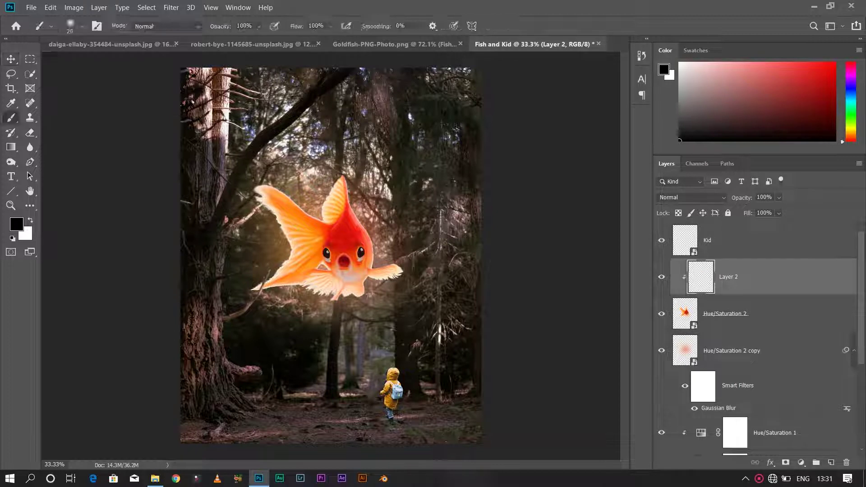
key(F5)
click(287, 114)
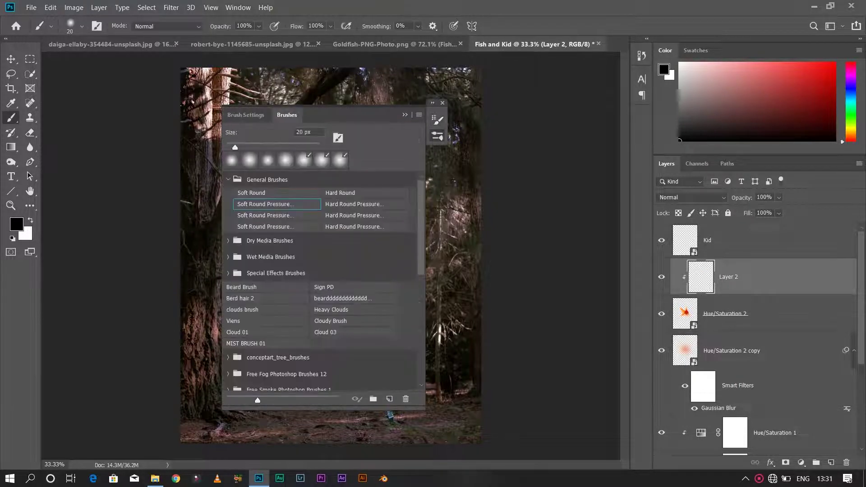
click(231, 159)
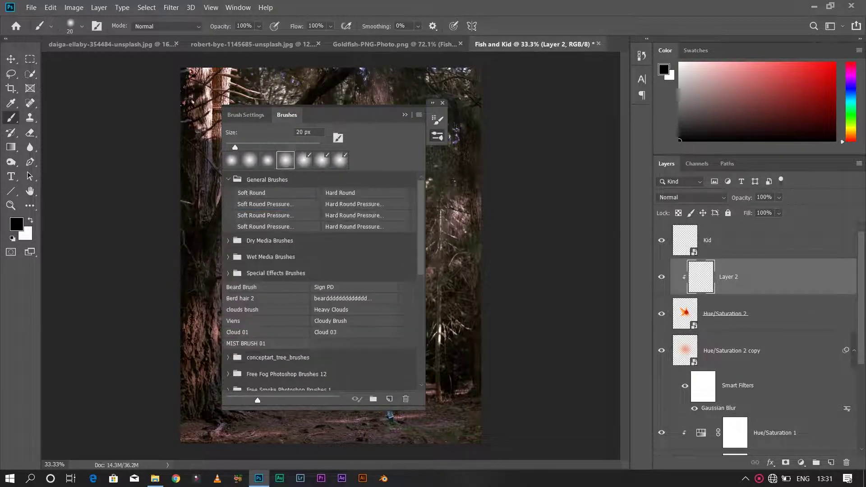
click(304, 159)
click(245, 115)
click(261, 163)
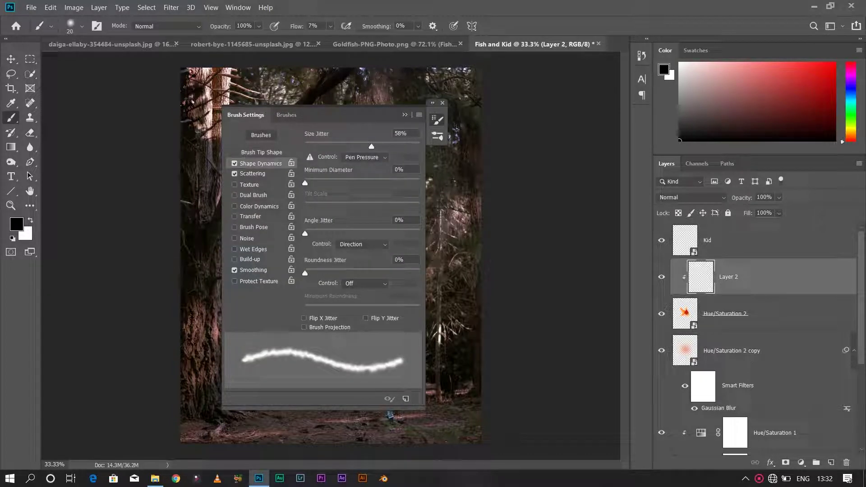
click(286, 115)
click(249, 160)
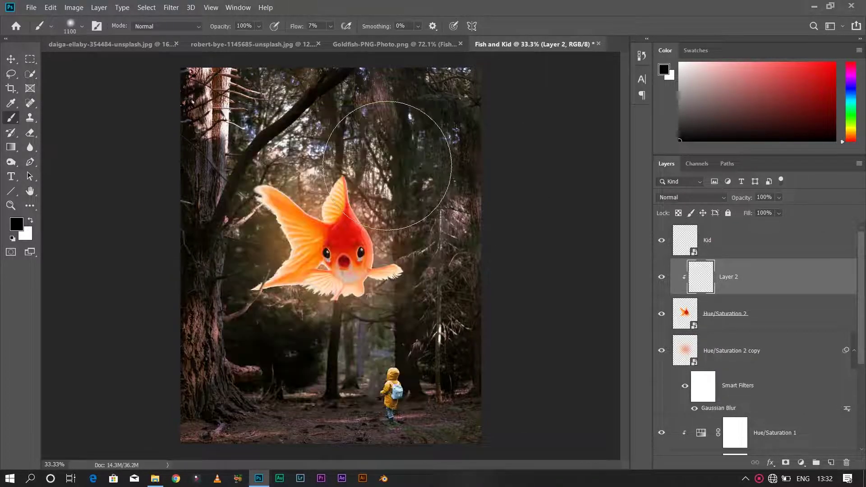
key(x)
Step: Paint a light peach glow around the goldfish on an unclipped Color Dodge layer
alt+click(375, 222)
click(16, 224)
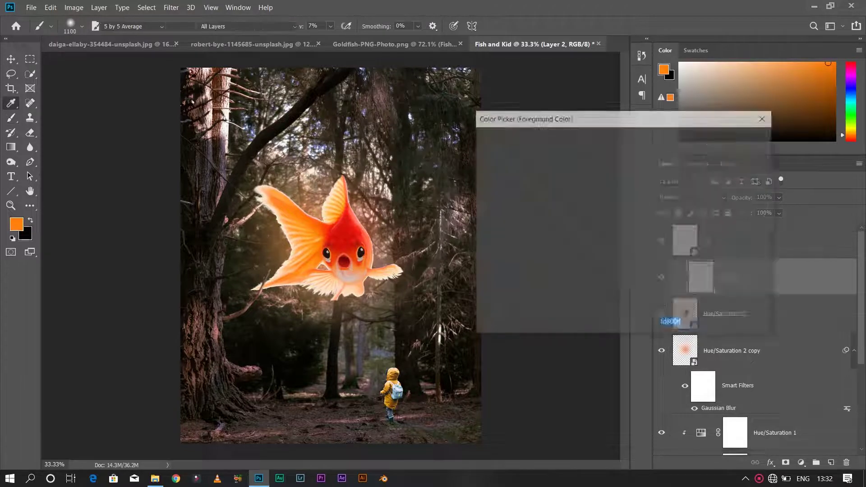
click(550, 144)
click(734, 139)
click(692, 197)
click(676, 289)
drag(325, 228, 352, 234)
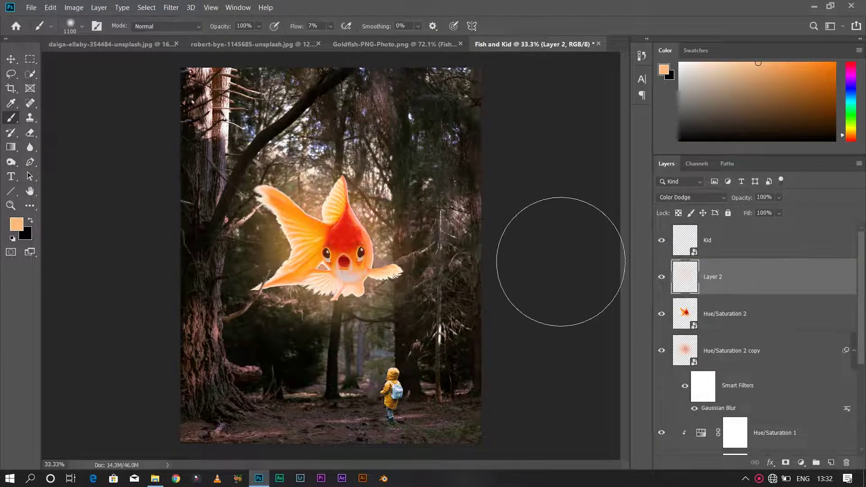
key(ctrl+alt+g)
drag(369, 235, 331, 224)
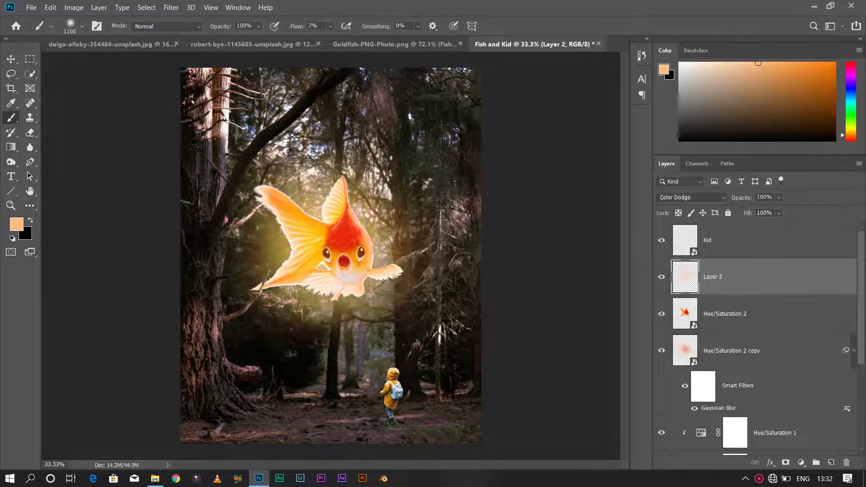
Step: Apply a Gaussian Blur of radius 26.3 to the glow layer
click(171, 8)
click(344, 164)
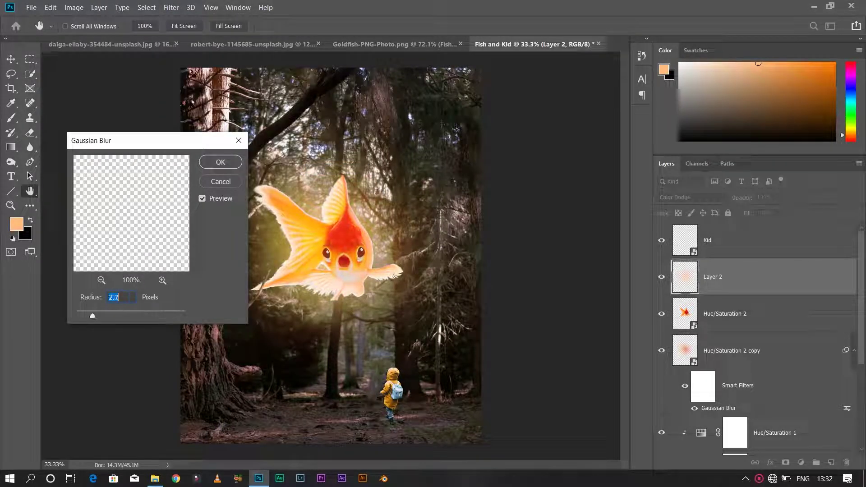
key(Return)
key(b)
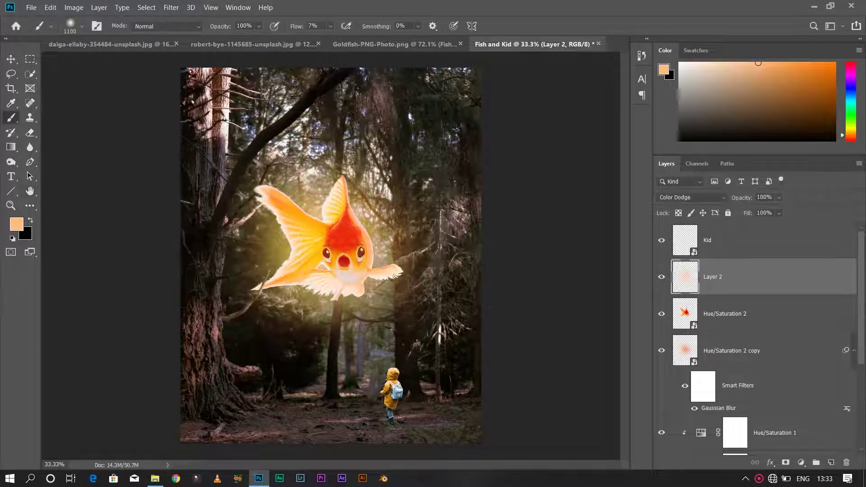
key(l)
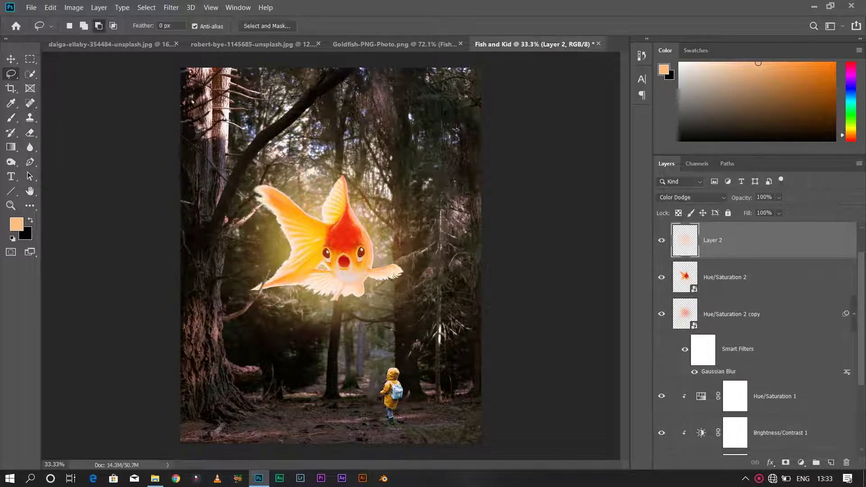
Step: Raise the glow copy's Gaussian Blur radius and add Brightness/Contrast lowering brightness to darken the child
double_click(718, 372)
key(Return)
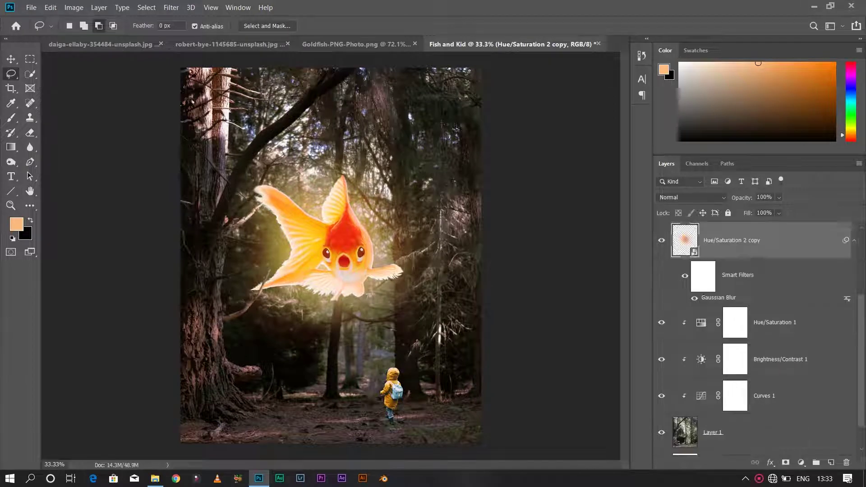
click(801, 462)
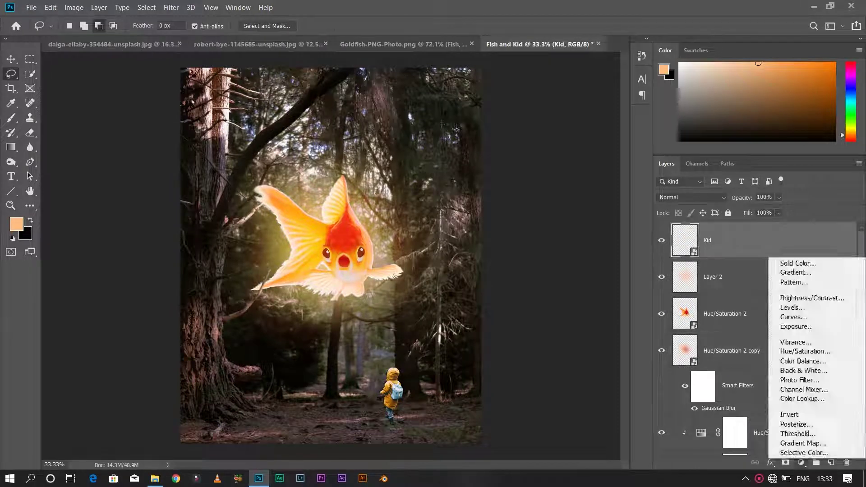
click(785, 300)
drag(635, 124, 568, 124)
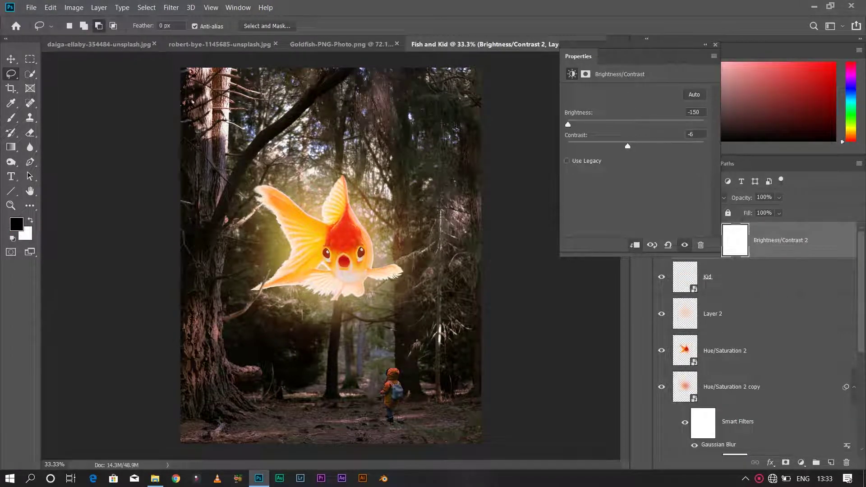
drag(628, 146, 635, 146)
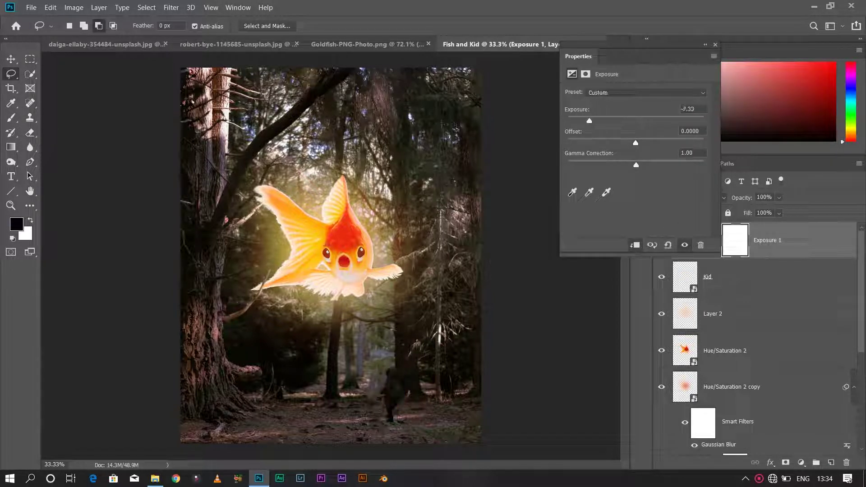
Step: Zoom to 100% to inspect the child, then fit the whole image in the window
key(b)
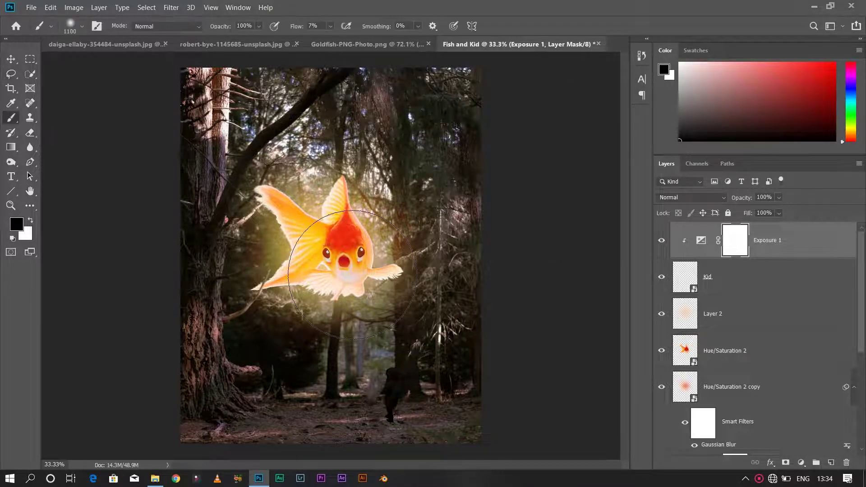
key(ctrl+1)
scroll(352, 275, down, 3)
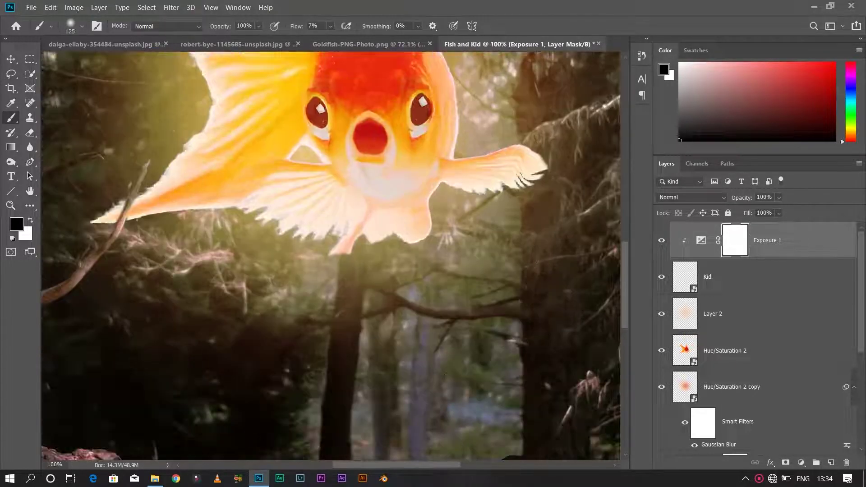
scroll(353, 275, down, 3)
scroll(334, 256, down, 3)
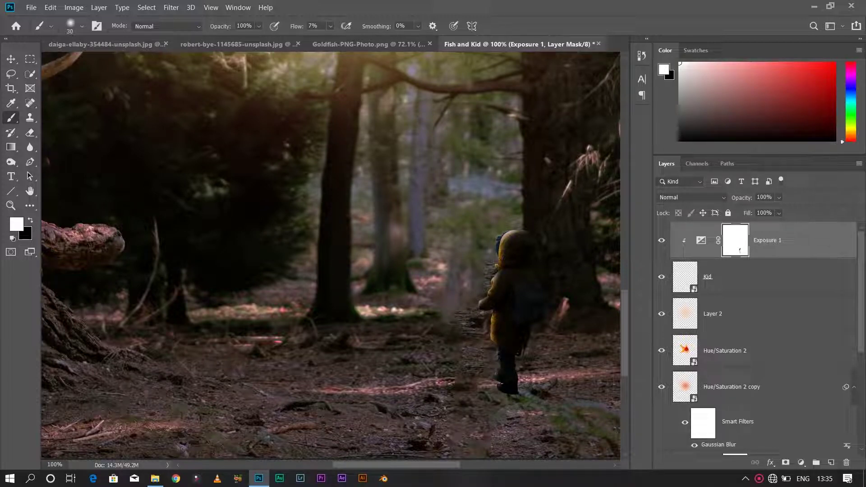
key(ctrl+0)
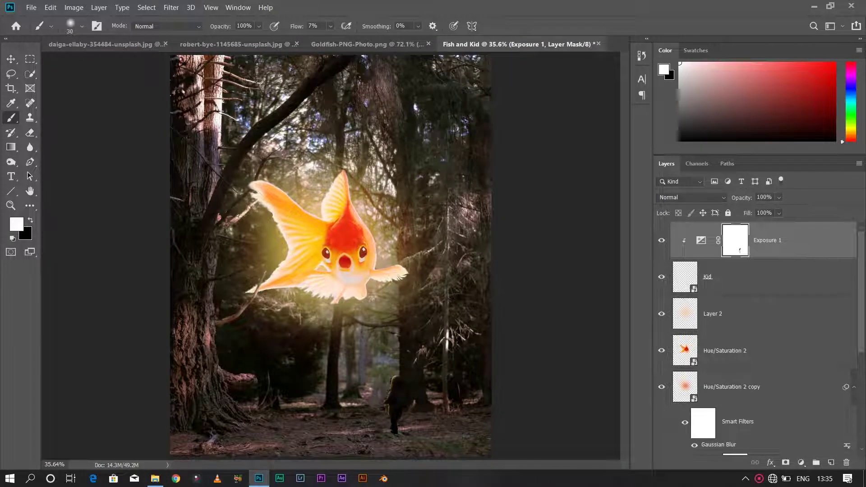
Step: Duplicate the Kid layer below Kid, keep Exposure clipped, and select the Kid copy
key(alt+bracketleft)
key(ctrl+j)
key(ctrl+bracketleft)
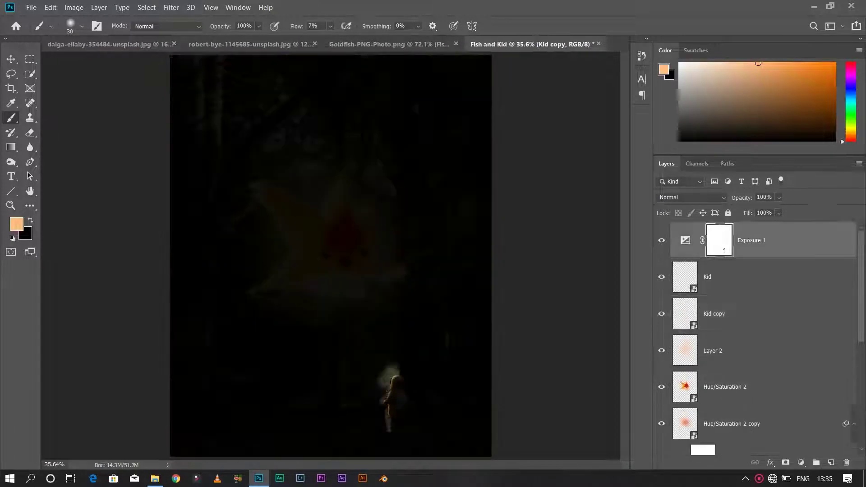
key(ctrl+alt+g)
key(alt+bracketleft)
key(alt+bracketleft)
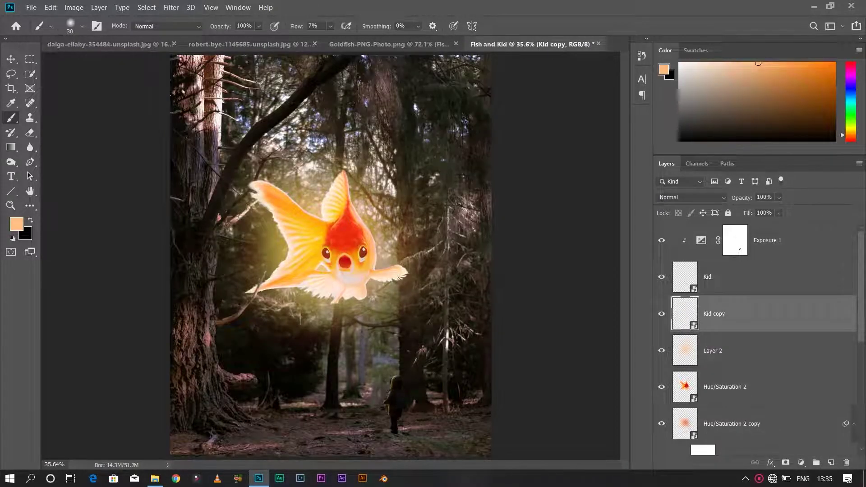
Step: Flip the Kid copy vertically, lay it under the child's feet, and set it to Multiply
key(ctrl+t)
right_click(399, 254)
click(456, 395)
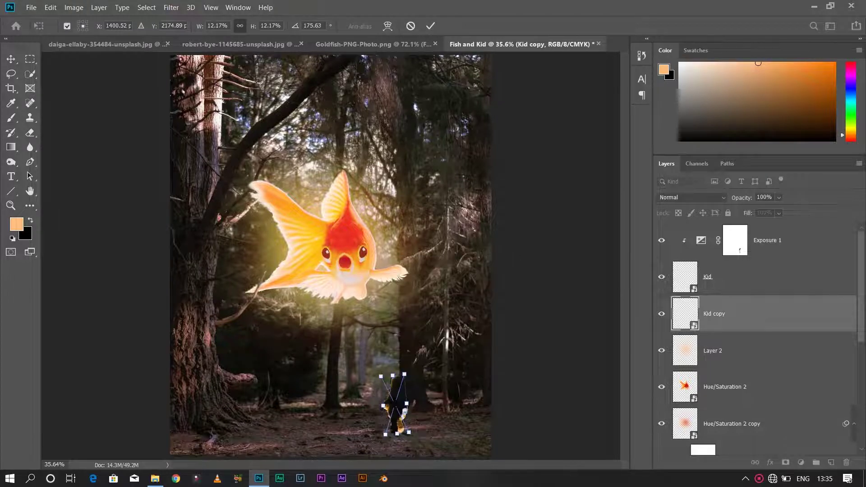
drag(395, 404, 430, 432)
key(ctrl+plus)
key(ctrl+plus)
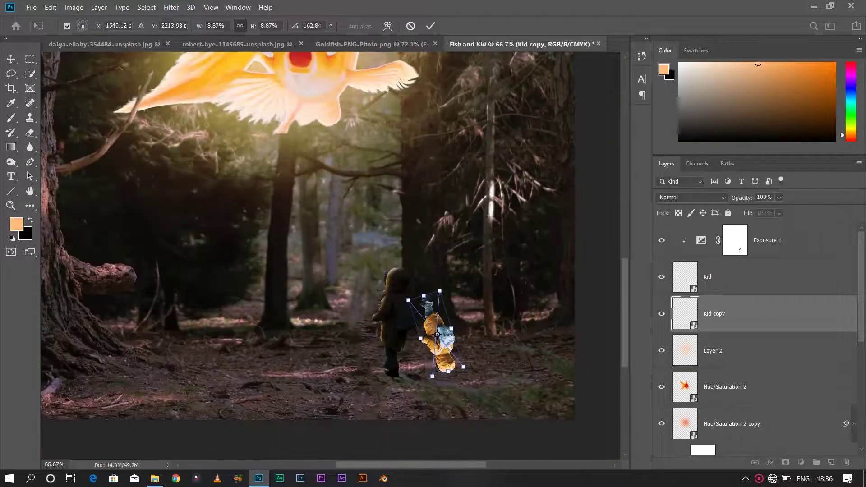
mouse_move(437, 343)
mouse_down()
mouse_move(422, 388)
mouse_move(397, 406)
mouse_up()
mouse_move(425, 440)
mouse_down()
mouse_move(422, 421)
mouse_move(447, 408)
mouse_up()
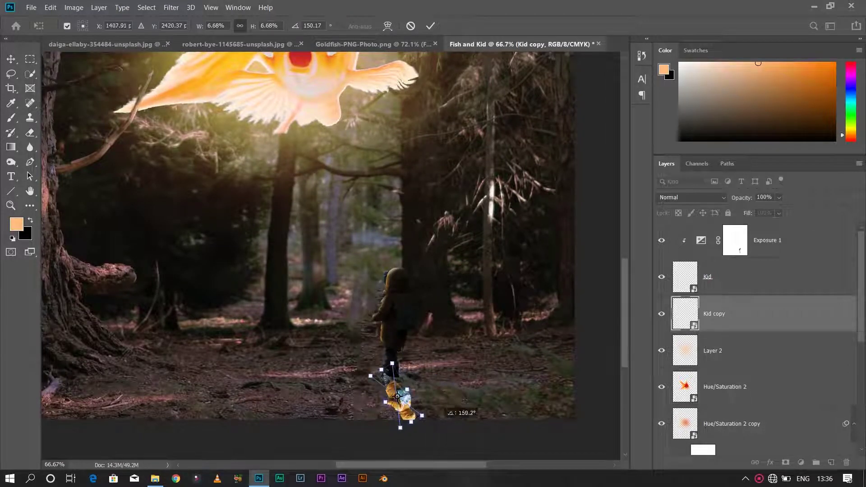
click(692, 197)
click(672, 222)
key(Return)
Step: Darken the Kid copy with Levels, setting the white input to 128
key(b)
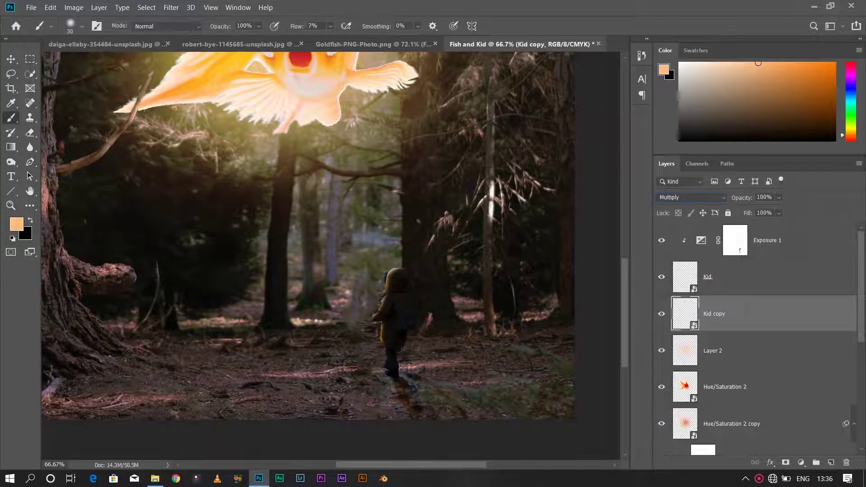
key(ctrl+l)
key(Tab)
key(Tab)
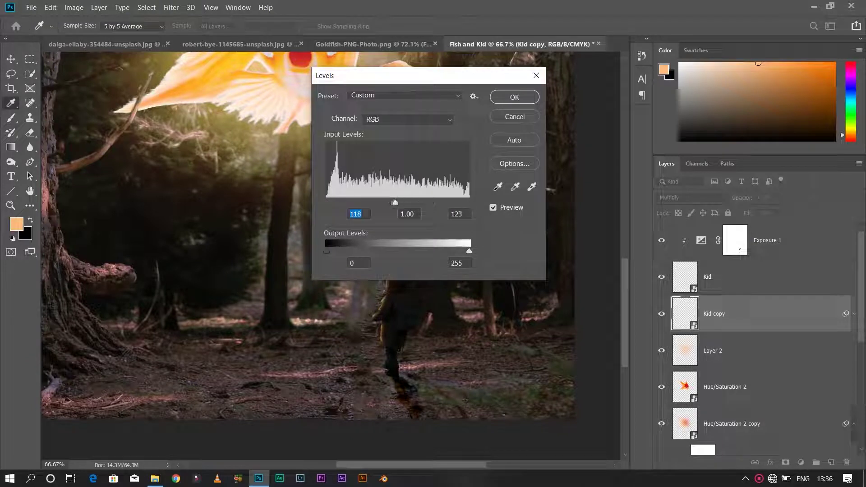
text(128)
key(Return)
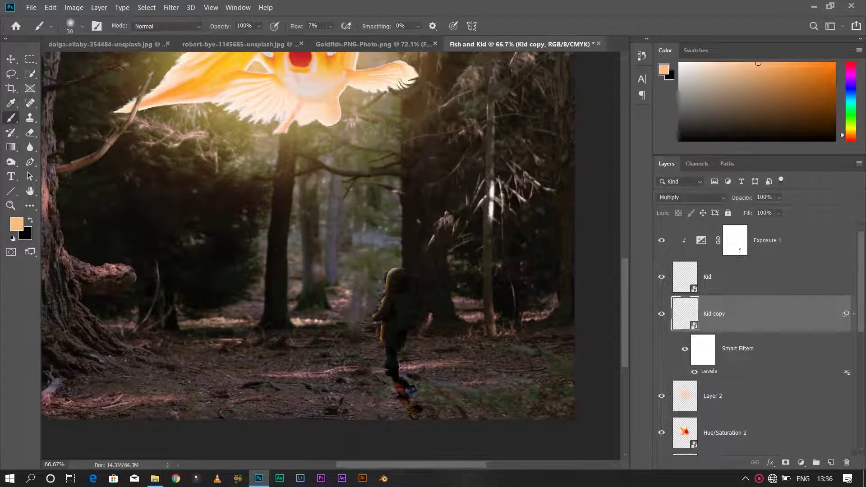
Step: Apply Hue/Saturation and a Gaussian Blur to soften the shadow copy
key(ctrl+u)
click(529, 101)
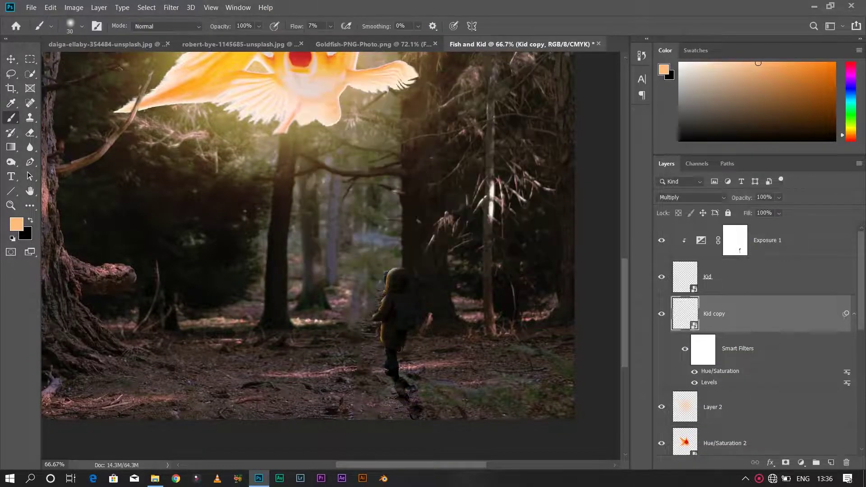
click(172, 7)
click(336, 168)
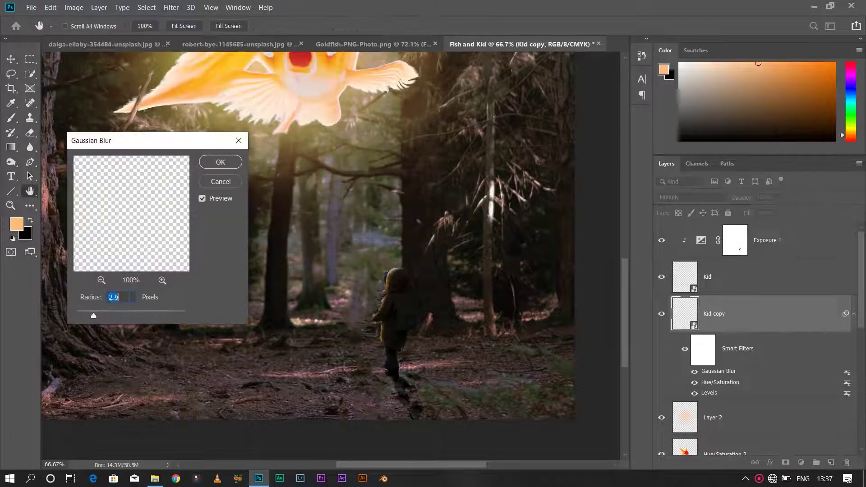
key(Return)
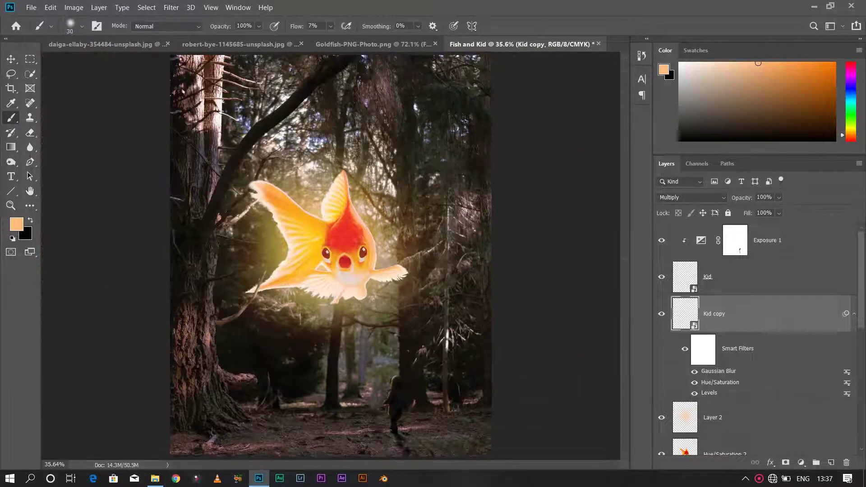
Step: Paint dark strokes under the child's feet on a new layer above Kid copy
key(ctrl+shift+alt+n)
scroll(397, 444, up, 5)
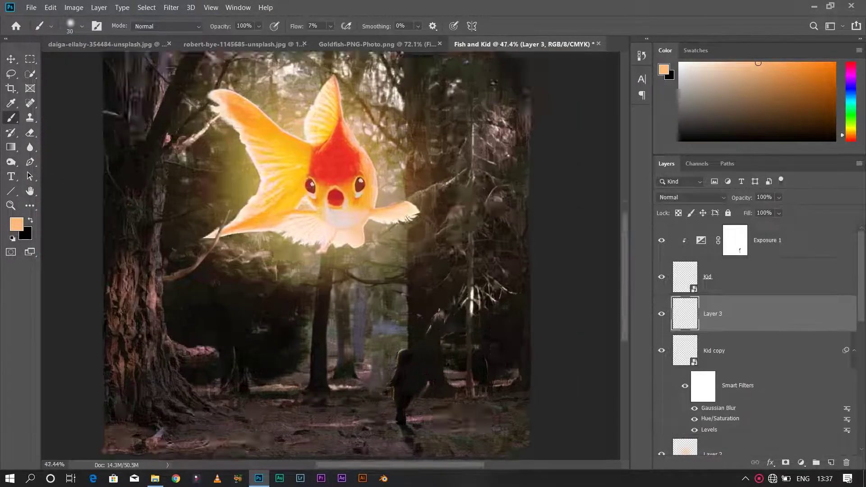
drag(360, 271, 267, 249)
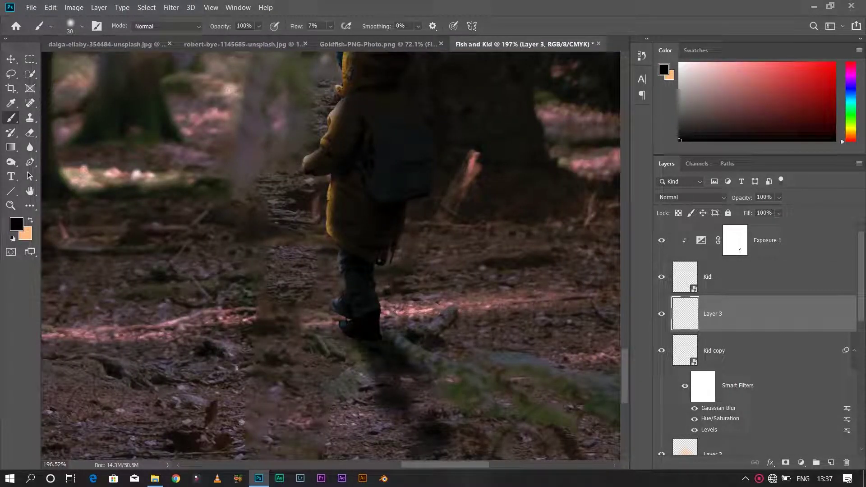
drag(375, 383, 451, 424)
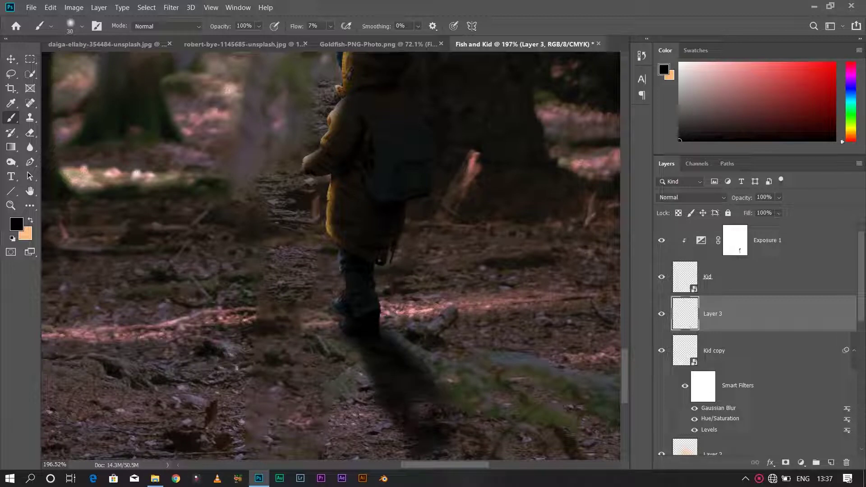
drag(415, 401, 464, 447)
Step: Set the shadow layer to Multiply and blur it with a 10-pixel Gaussian Blur
key(ctrl+0)
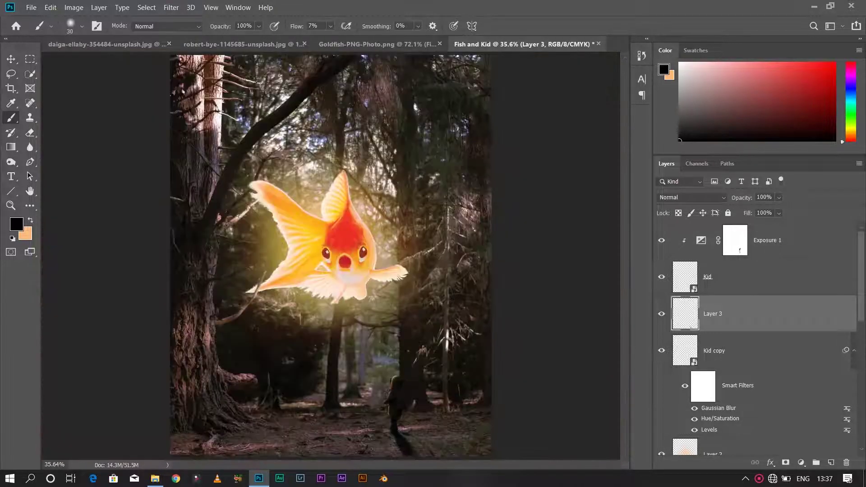
key(l)
click(691, 197)
click(677, 228)
click(171, 8)
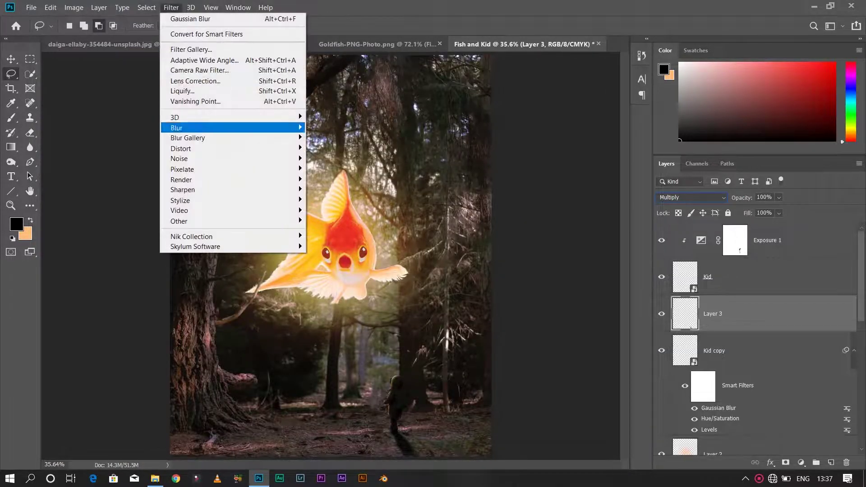
click(336, 169)
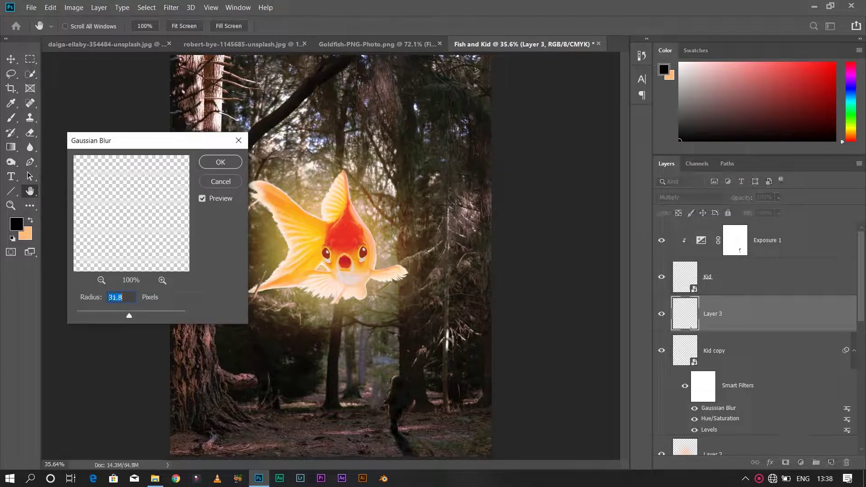
key(Return)
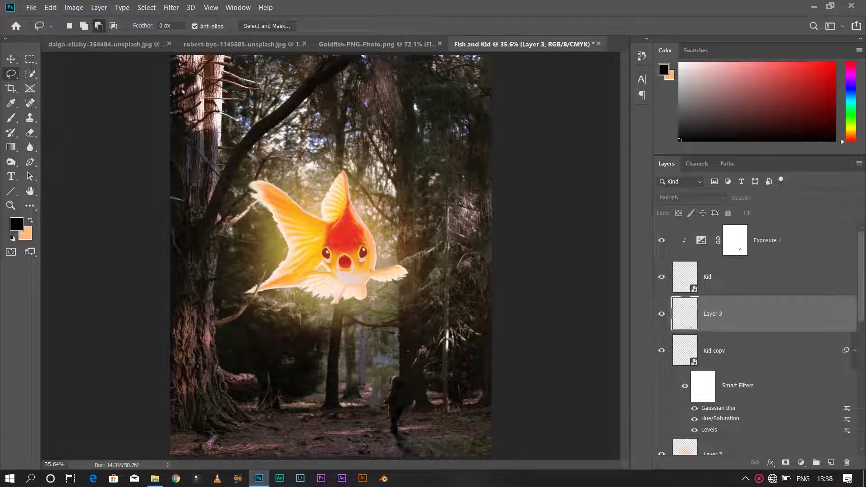
key(alt+bracketleft)
key(alt+bracketleft)
key(alt+bracketleft)
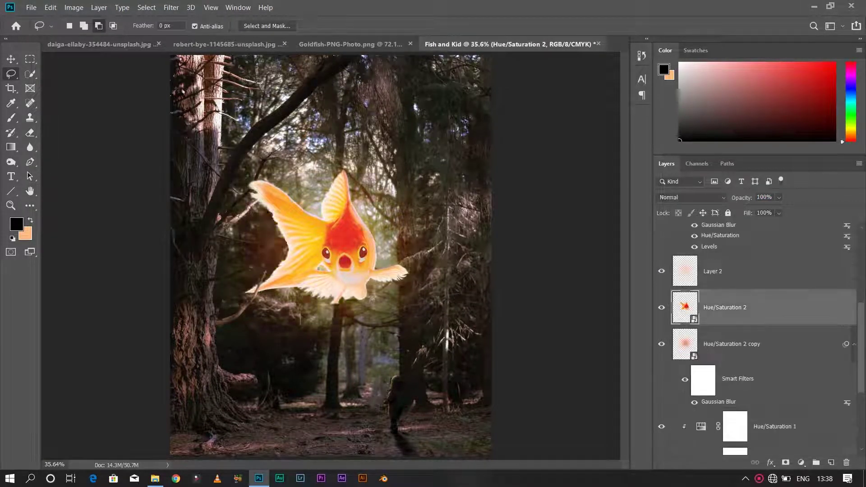
Step: Add an empty layer below the glow copy and try, then undo, a shadow stroke
key(alt+bracketleft)
key(ctrl+shift+alt+n)
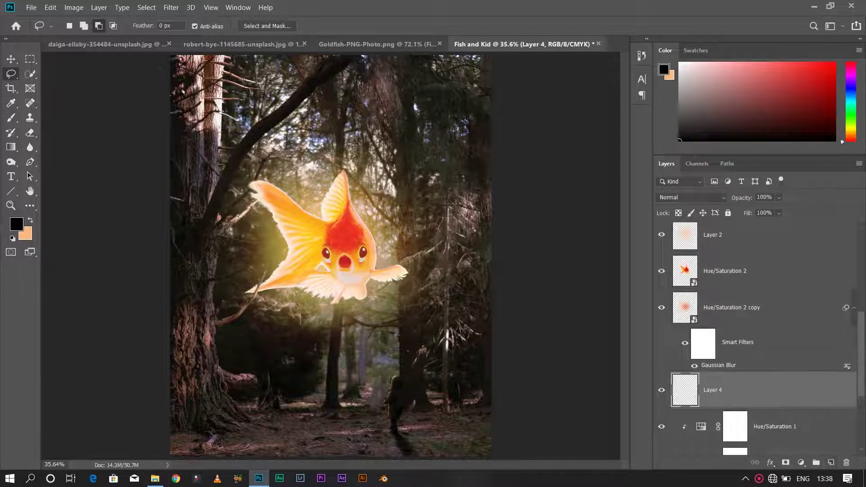
key(b)
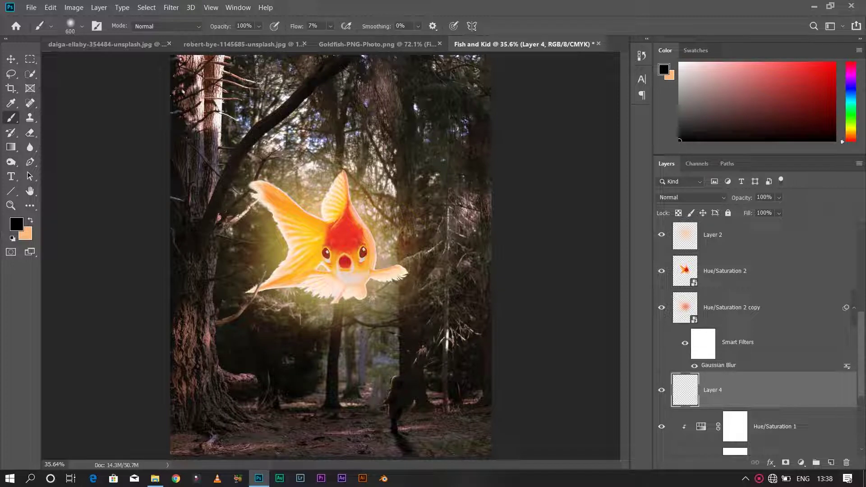
drag(361, 428, 311, 431)
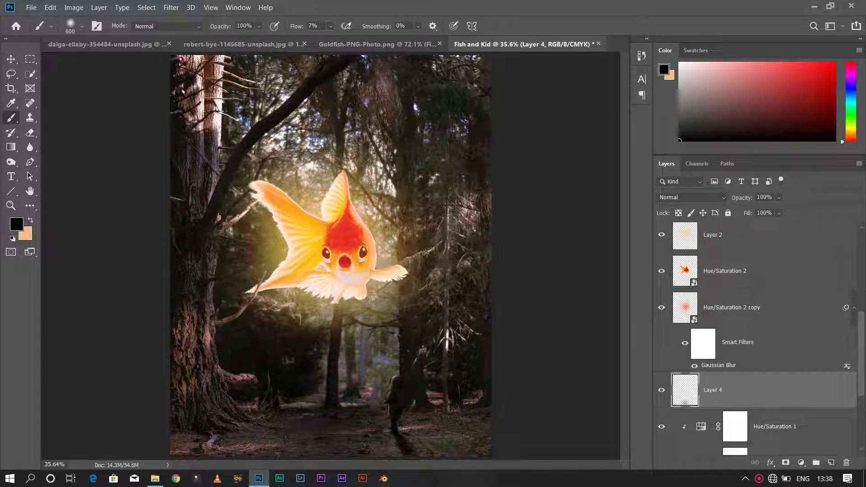
key(ctrl+z)
Step: Stamp a black dab on the ground with a hard round brush at size 99
key(F5)
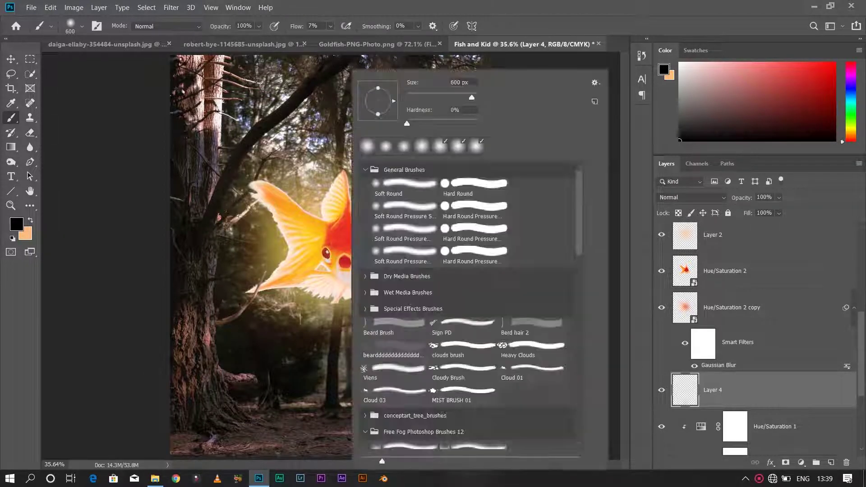
key(Return)
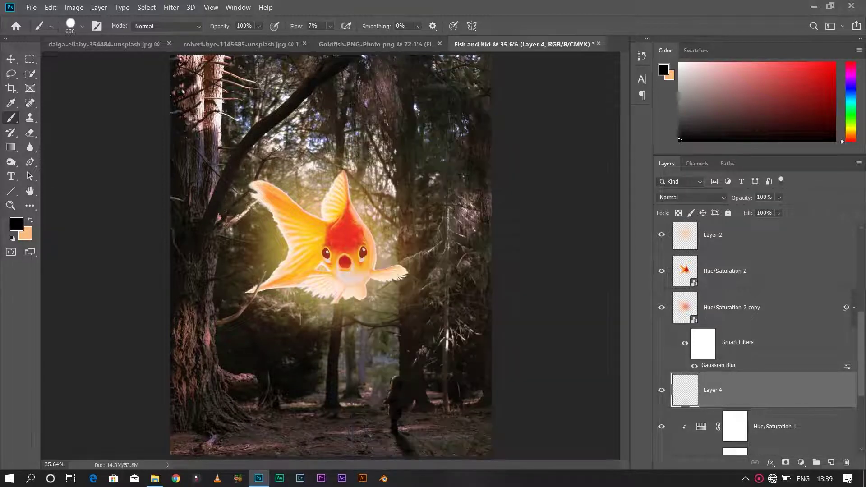
text(99)
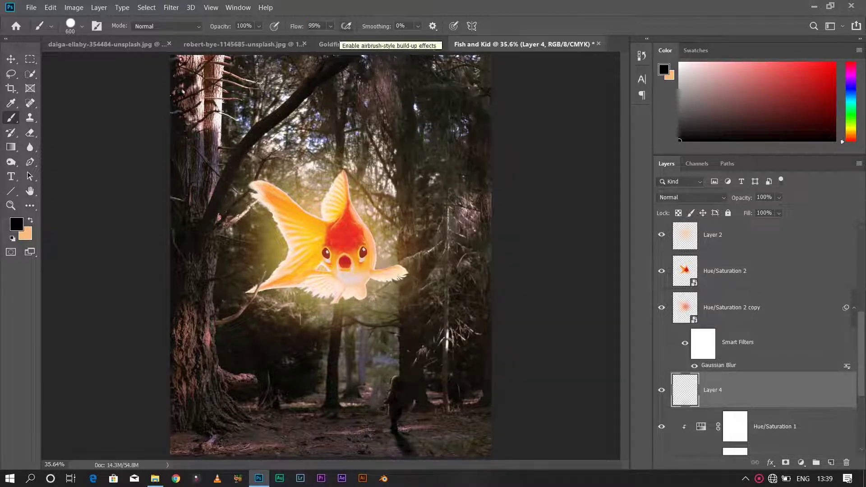
click(330, 427)
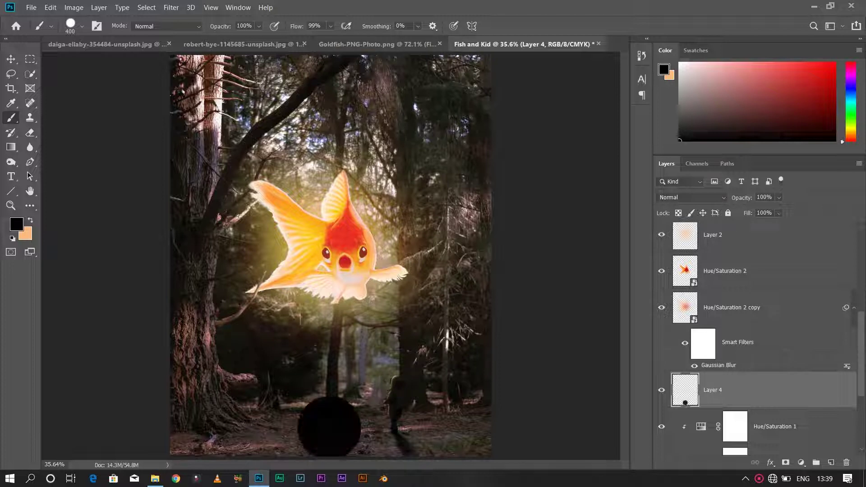
key(l)
Step: Shrink, reposition and skew the black dab into a shadow shape, then delete it
key(ctrl+t)
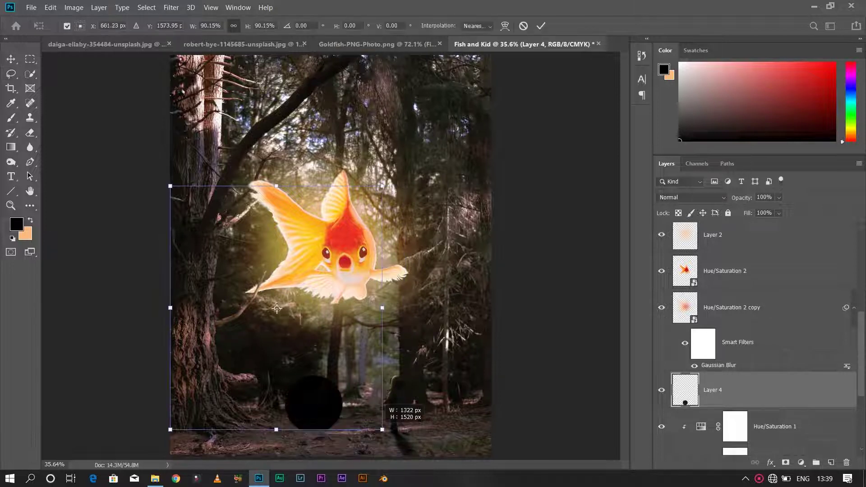
drag(170, 188, 199, 216)
drag(406, 217, 284, 363)
drag(242, 413, 313, 379)
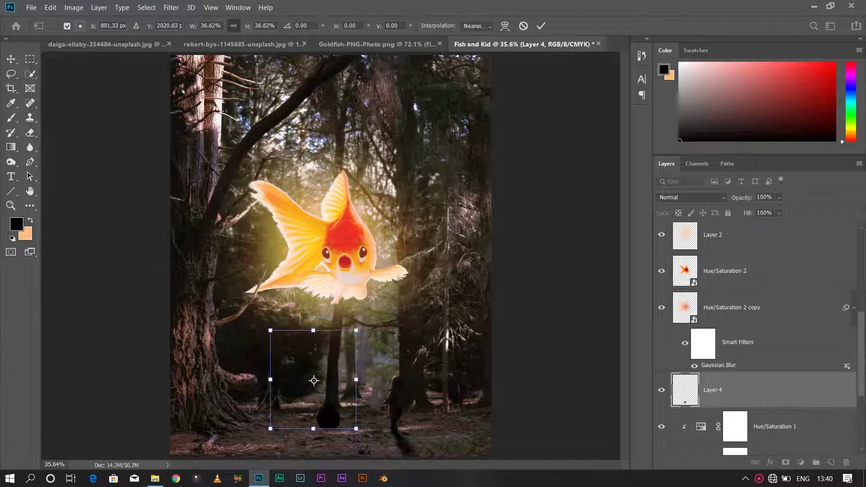
right_click(343, 339)
click(359, 232)
mouse_move(360, 332)
mouse_down()
mouse_move(356, 282)
mouse_move(366, 325)
mouse_up()
key(Return)
key(Delete)
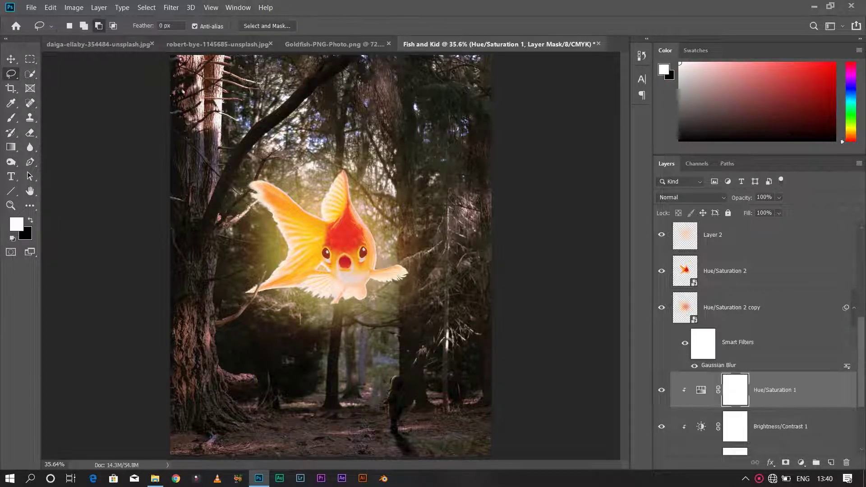
Step: Paint a flat black ellipse on the ground with a flattened brush tip
key(b)
key(d)
right_click(426, 72)
drag(452, 117, 465, 102)
key(Return)
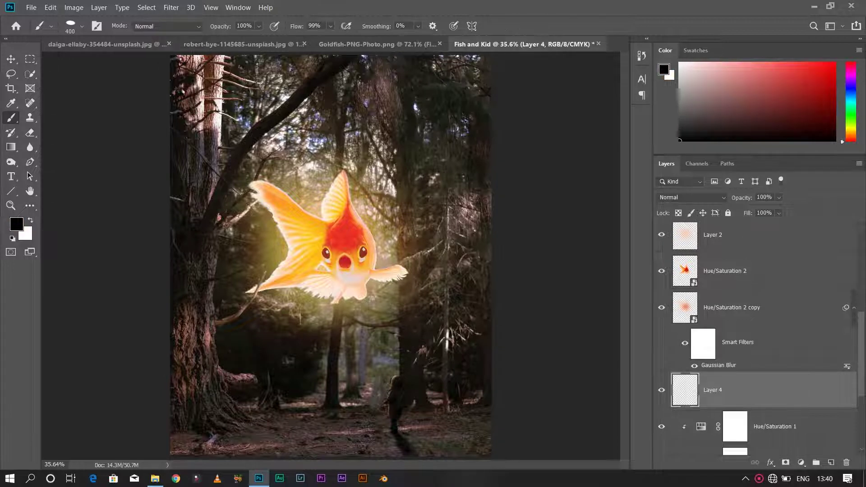
click(332, 422)
Step: Set the ground shadow to Multiply, Gaussian-blur it, and squash it flatter
click(692, 197)
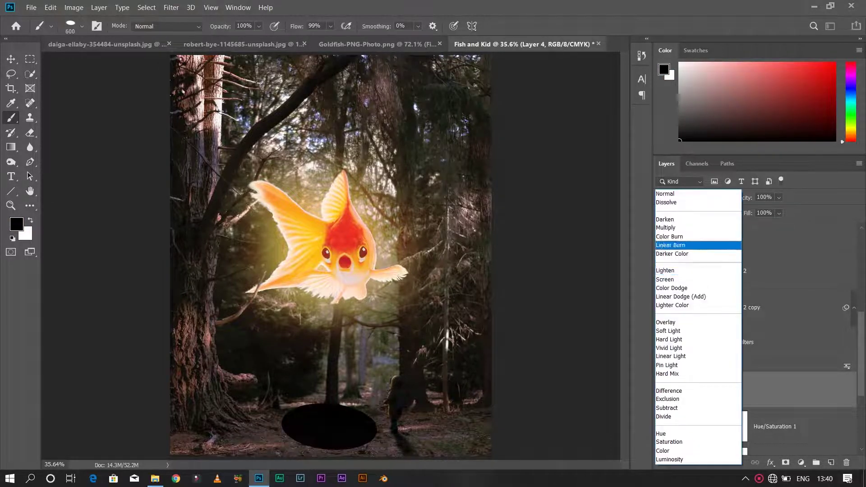
click(722, 232)
click(171, 7)
click(343, 167)
key(Return)
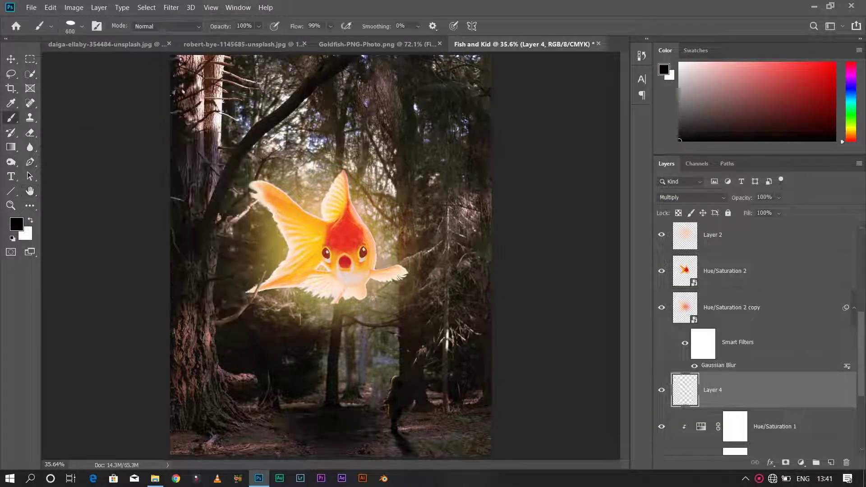
key(ctrl+t)
drag(320, 363, 320, 374)
key(Return)
Step: Fill an orange ellipse sampled from the fish on a new layer
click(832, 463)
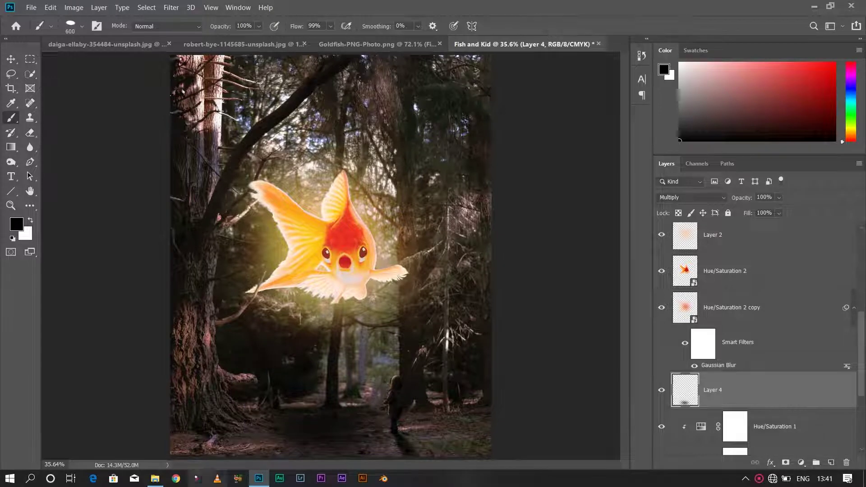
key(i)
click(16, 224)
key(Return)
key(alt+BackSpace)
Step: Gaussian-blur the orange ellipse on Layer 5 and set it to Screen blending
click(171, 7)
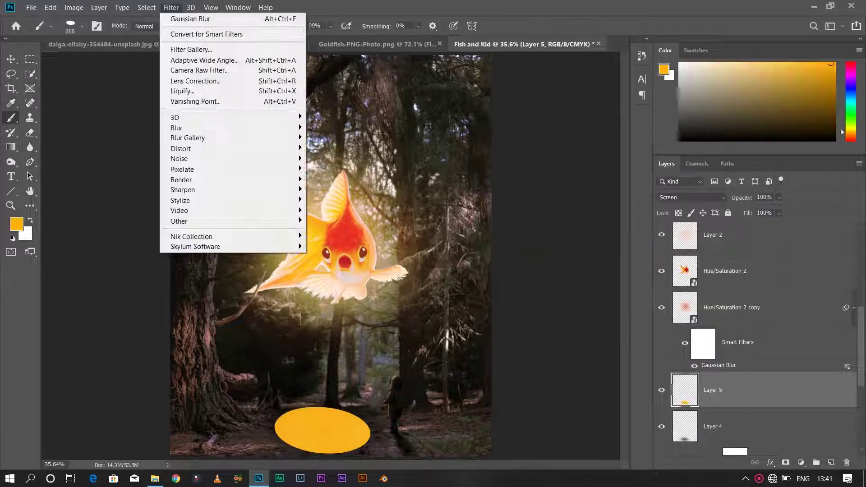
click(343, 166)
key(Return)
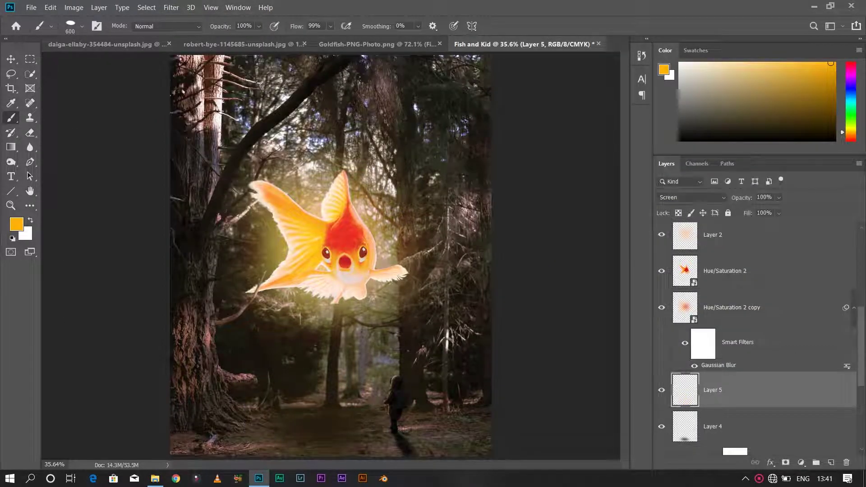
double_click(776, 390)
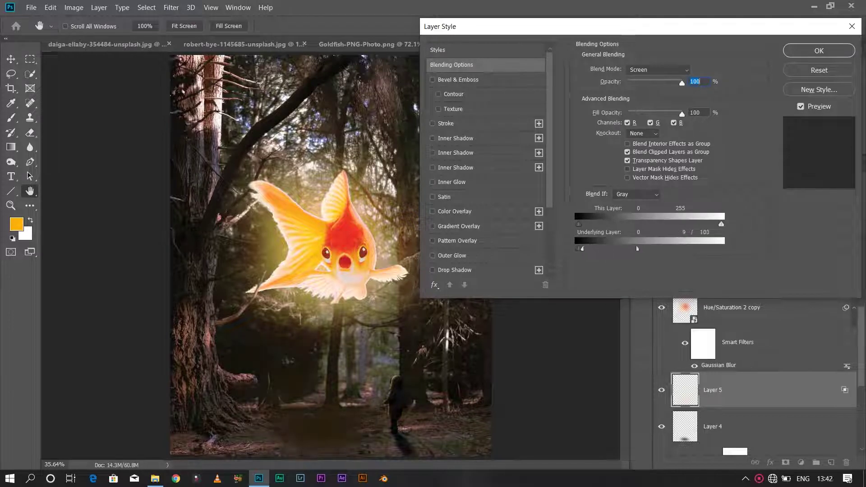
key(Return)
Step: Select Layers 4 and 5 together and try a transform on them, then cancel it
key(b)
key(e)
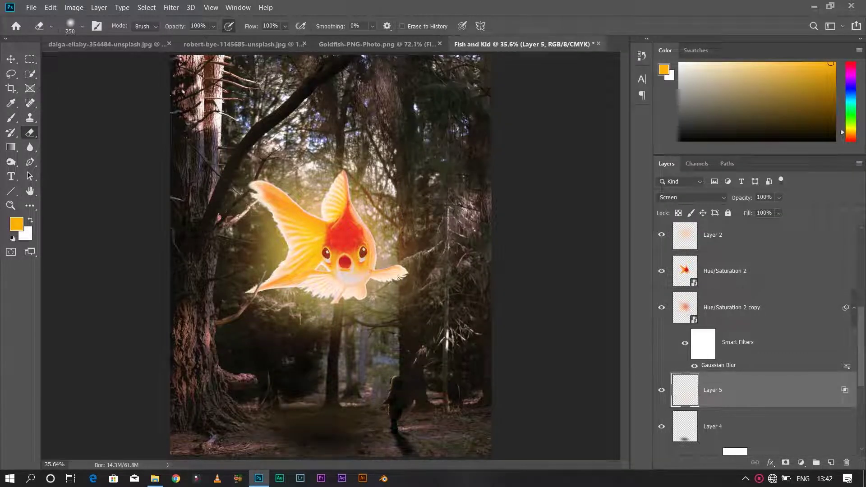
key(shift+alt+bracketleft)
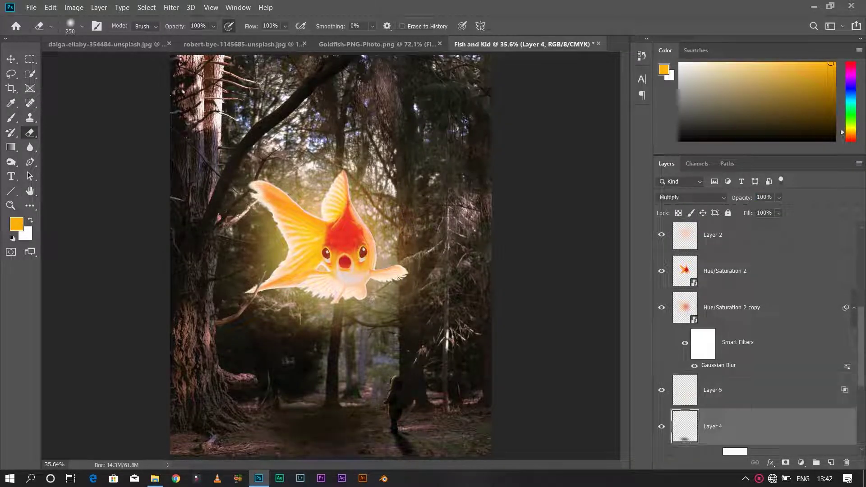
key(ctrl+t)
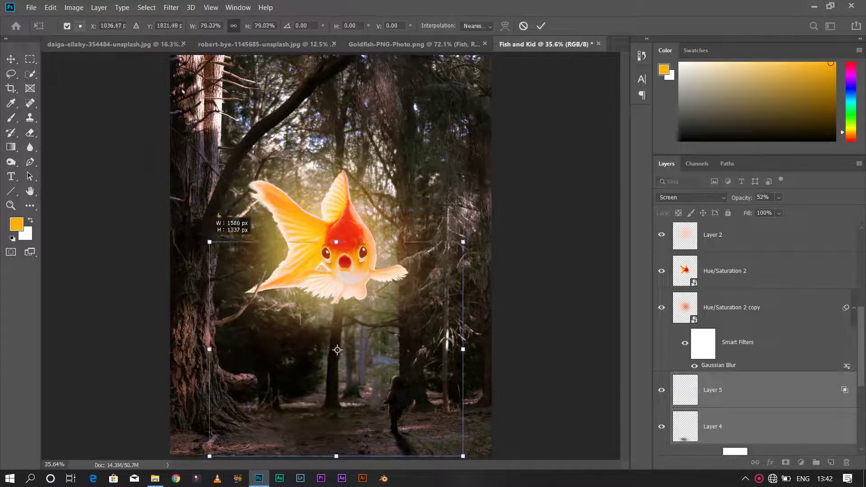
key(Escape)
key(Return)
Step: On a new Layer 6, paint dark shadow strokes on the ground below the fish
key(d)
key(ctrl+shift+alt+n)
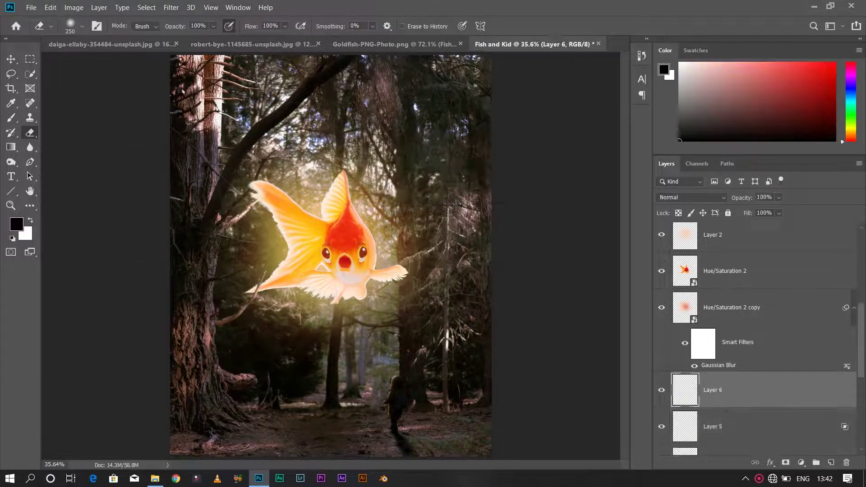
key(b)
drag(298, 413, 343, 431)
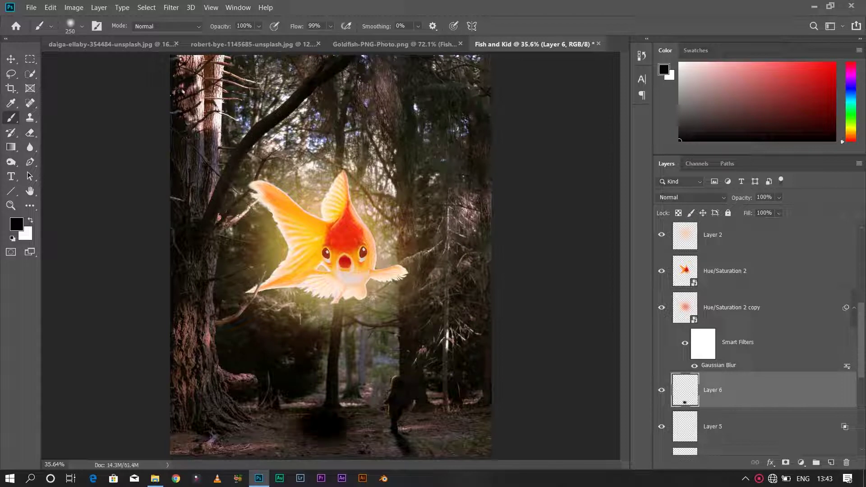
drag(271, 422, 366, 433)
Step: Heavily Gaussian-blur the dark shadow layer, then select the forest photo layer
click(170, 7)
click(336, 170)
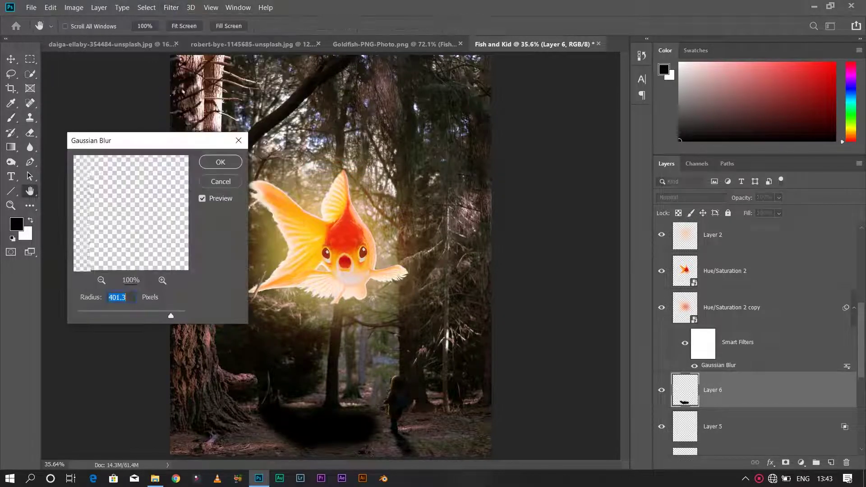
key(Return)
scroll(762, 338, down, 1)
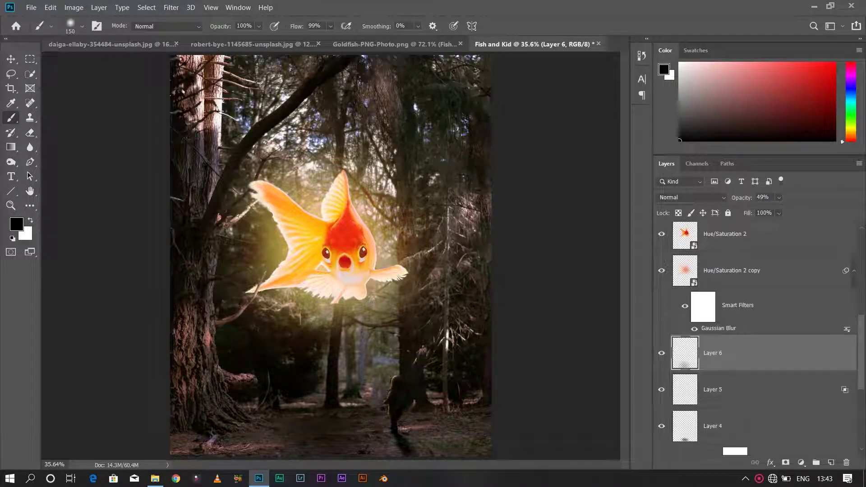
scroll(757, 339, up, 2)
scroll(758, 338, up, 2)
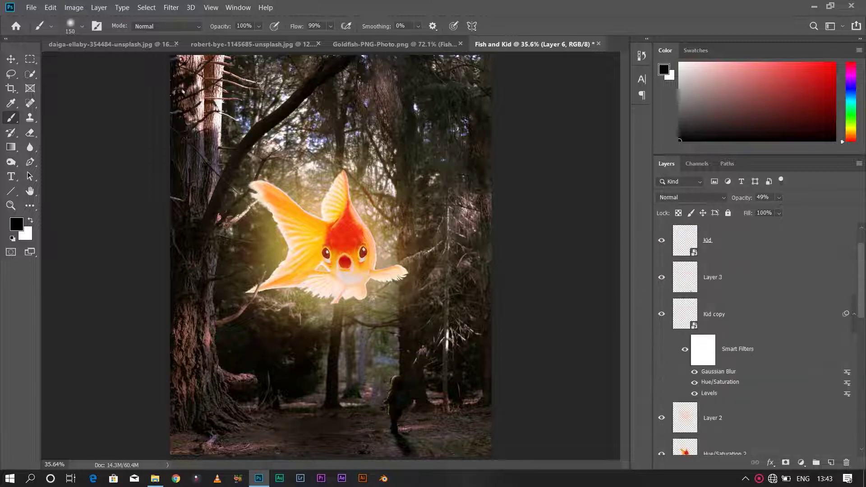
scroll(758, 338, down, 3)
click(722, 397)
Step: Add an Exposure adjustment layer above the forest and check the brush tip settings
click(802, 462)
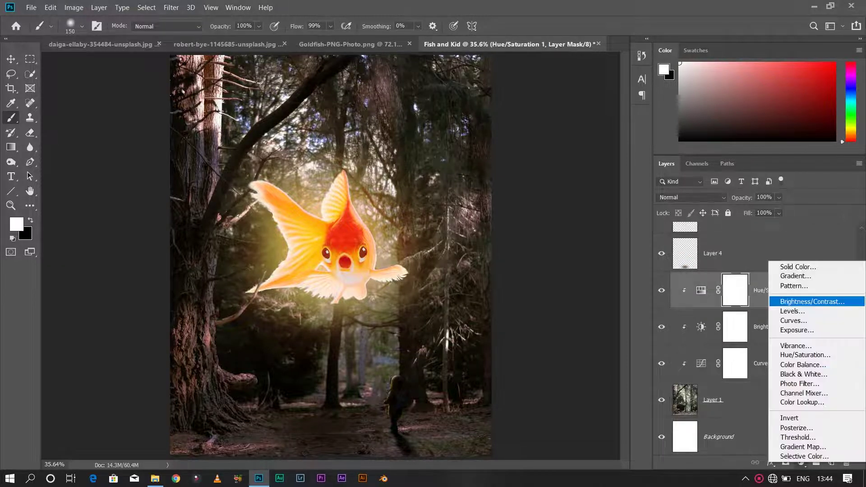
click(740, 311)
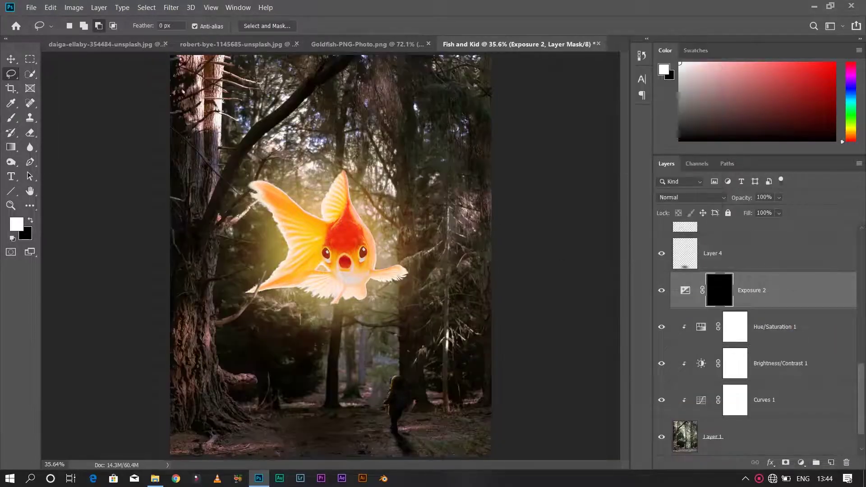
key(F5)
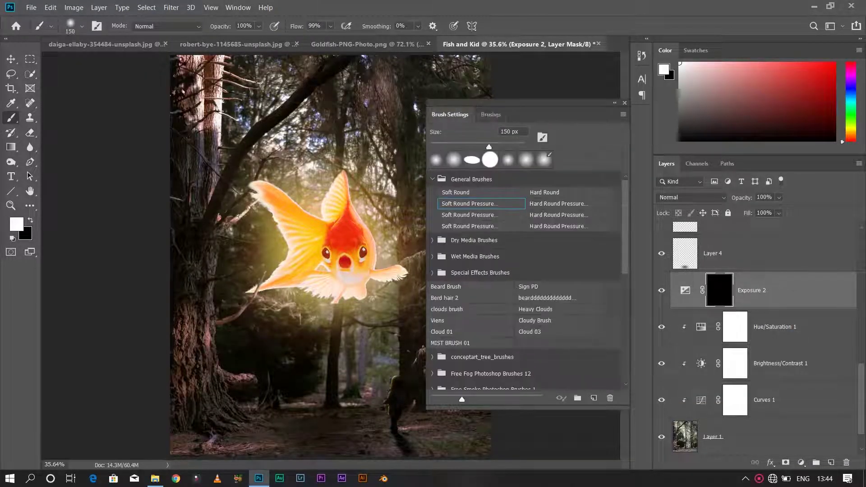
key(F5)
right_click(440, 71)
key(Escape)
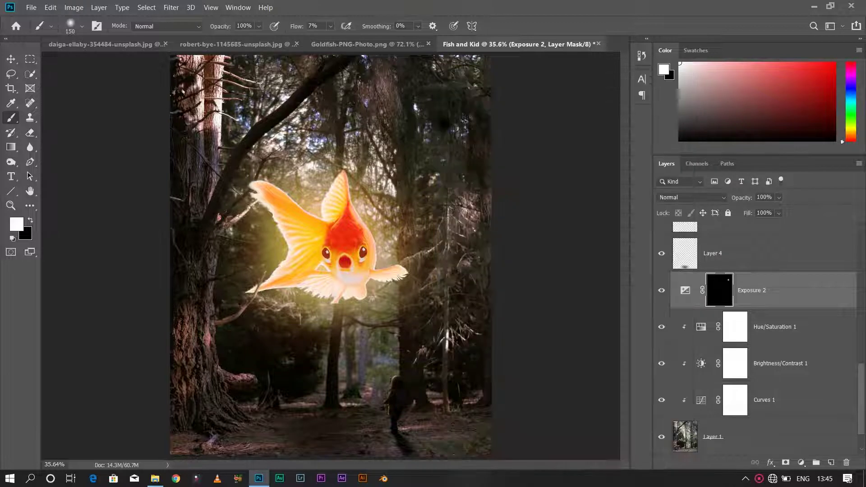
Step: On the Exposure mask, darken the canopy, edge trees and ground around the child, using flow 15
drag(176, 76, 203, 104)
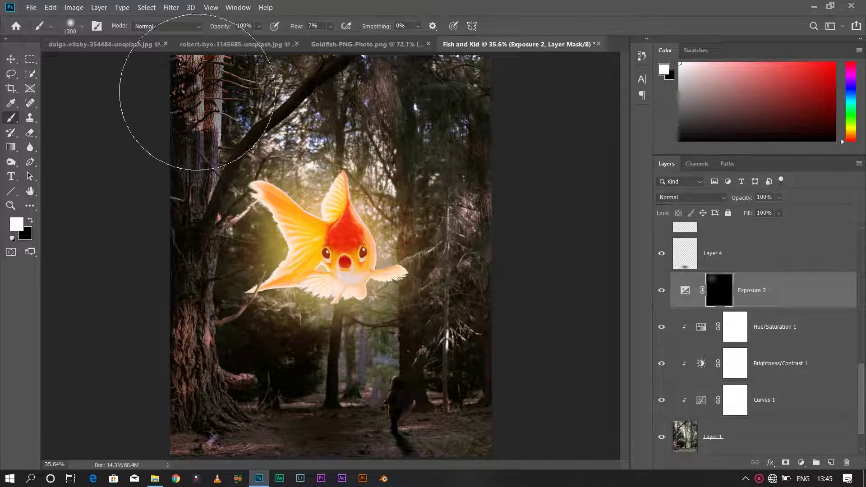
mouse_move(494, 290)
mouse_down()
mouse_move(299, 415)
mouse_move(155, 319)
mouse_up()
text(15)
key(Return)
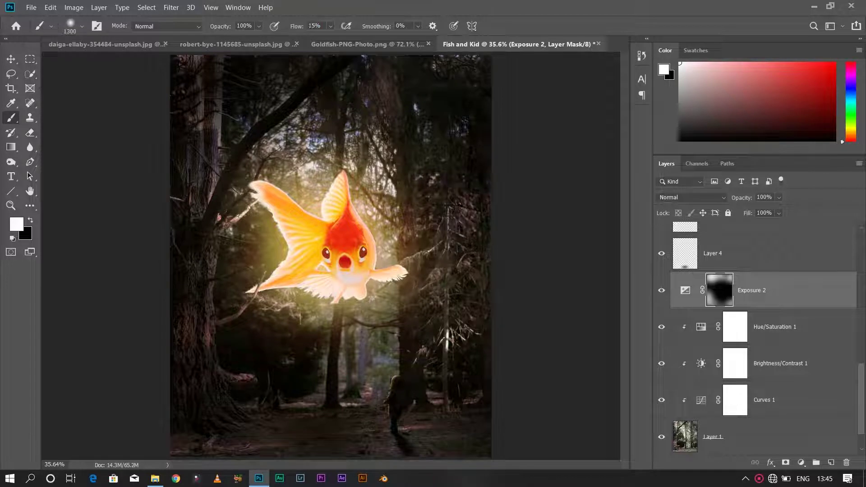
key([)
key([)
key([)
drag(173, 184, 465, 271)
drag(207, 445, 282, 140)
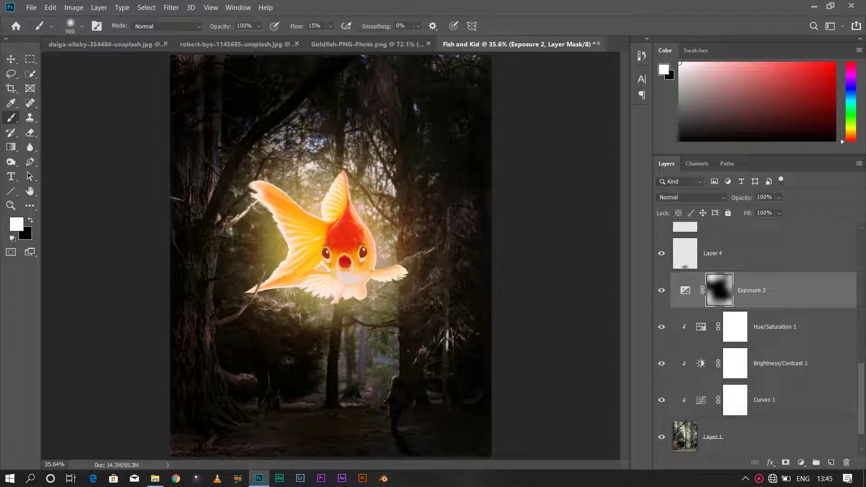
mouse_move(278, 105)
mouse_down()
mouse_move(370, 400)
mouse_move(371, 344)
mouse_up()
drag(237, 212, 372, 340)
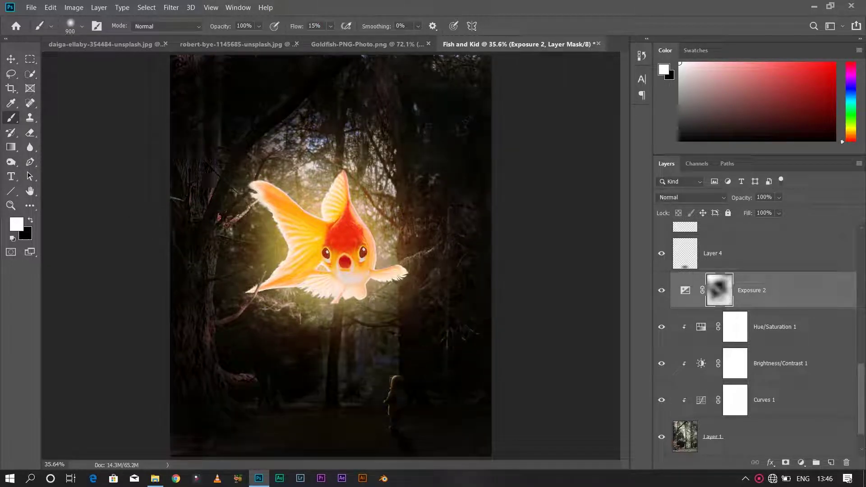
Step: Tone down the glow below and around the fish with a larger, lower-flow black brush
key(x)
key(shift+0)
key(shift+4)
key(bracketright)
key(bracketright)
drag(335, 296, 414, 237)
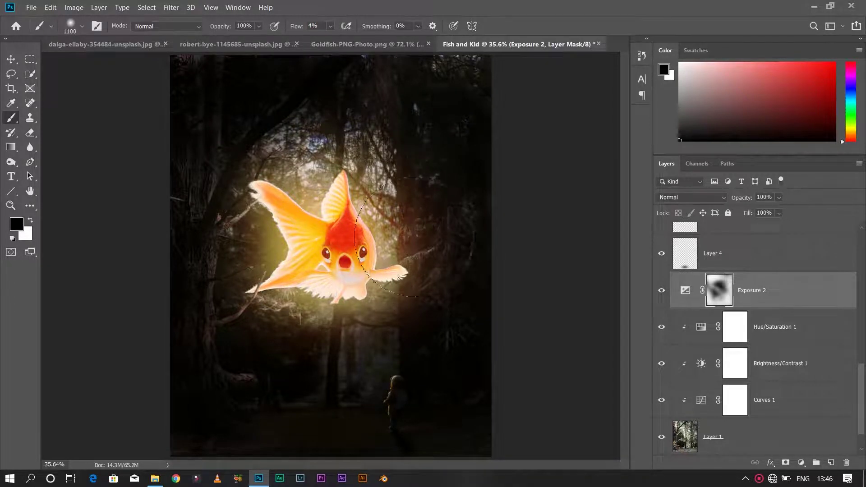
mouse_move(370, 334)
mouse_down()
mouse_move(300, 338)
mouse_move(378, 352)
mouse_up()
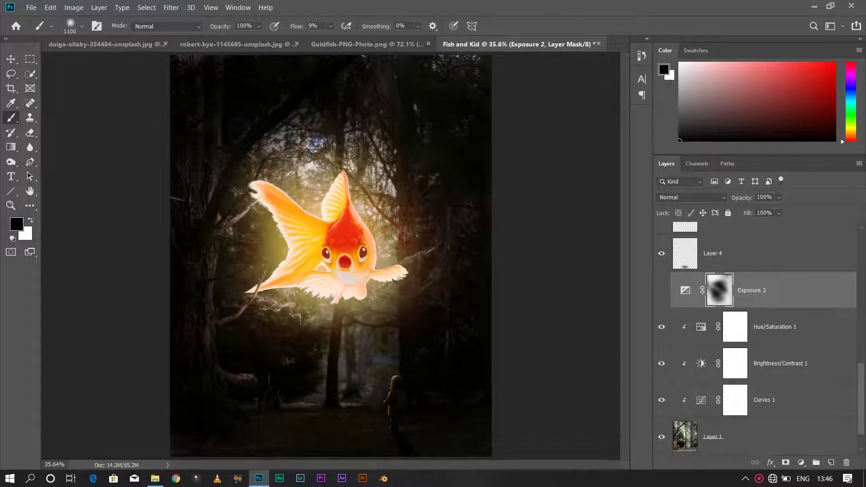
Step: Add a Solid Color fill layer and pick an orange colour
click(802, 462)
click(781, 273)
drag(634, 149, 635, 289)
Step: Confirm the orange fill and invert its mask so the colour is hidden
click(735, 138)
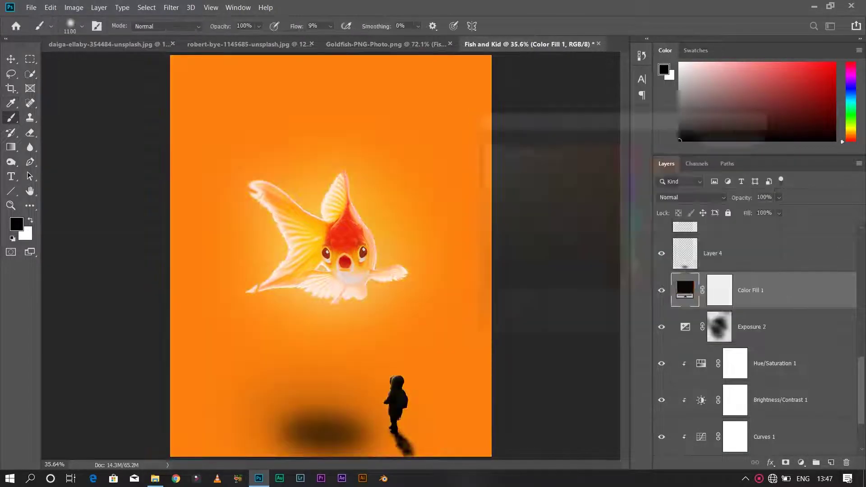
click(719, 290)
key(ctrl+i)
scroll(290, 85, up, 5)
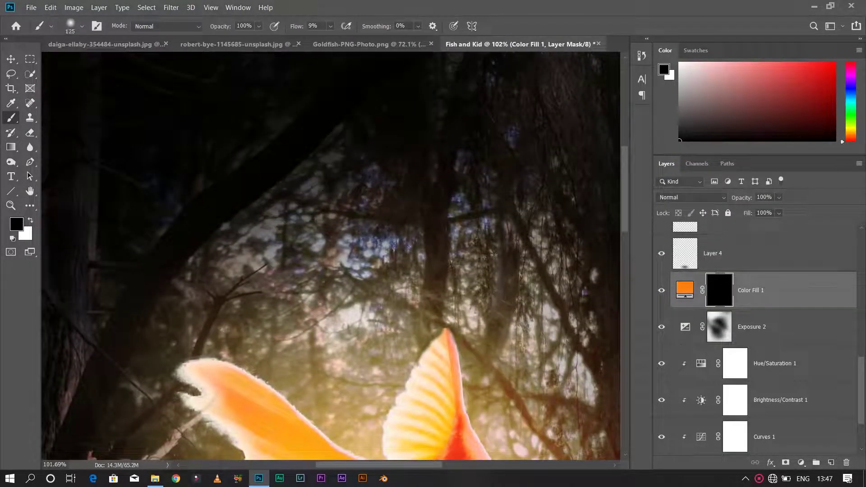
key(x)
Step: Choose a small hard round brush, testing a stroke and undoing it
key(l)
key(b)
key(F5)
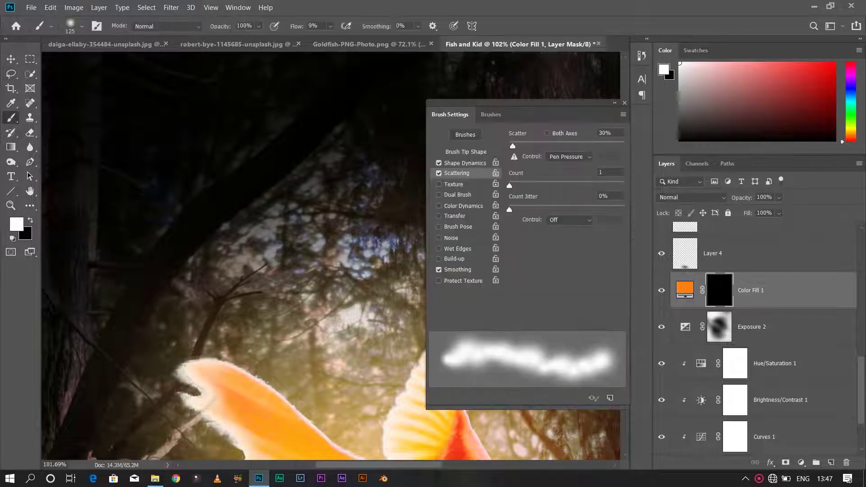
click(450, 114)
click(456, 164)
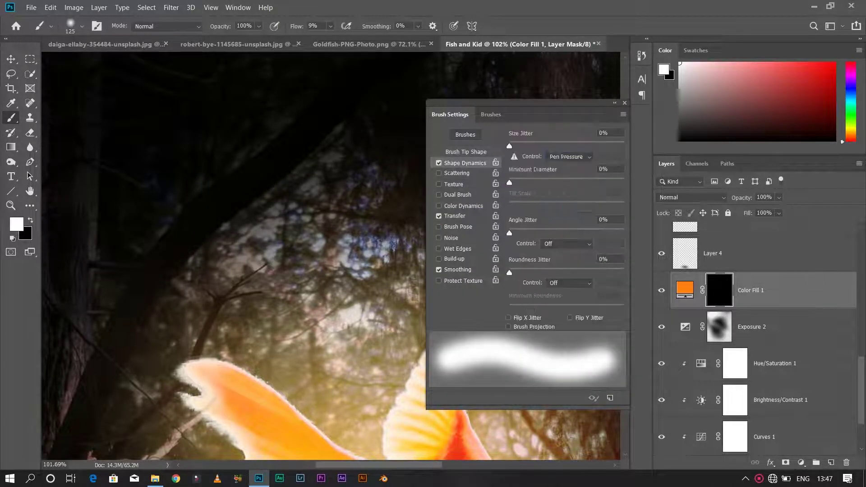
key(F5)
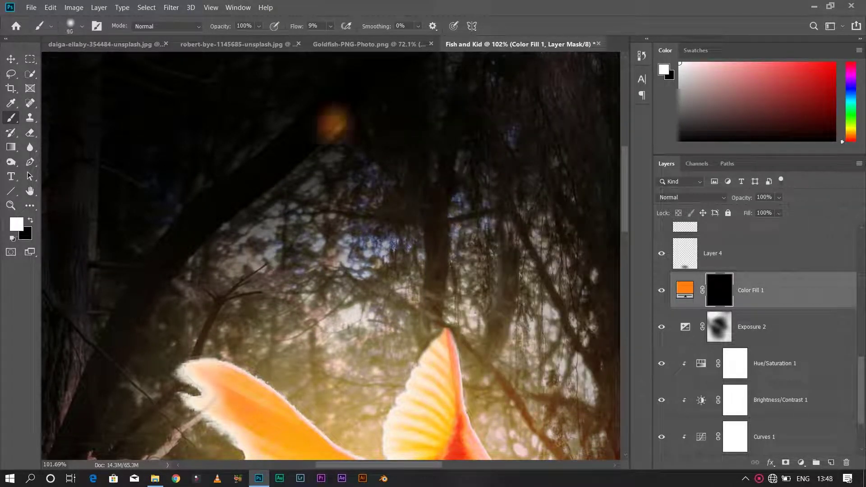
right_click(335, 123)
double_click(348, 187)
drag(336, 121, 289, 162)
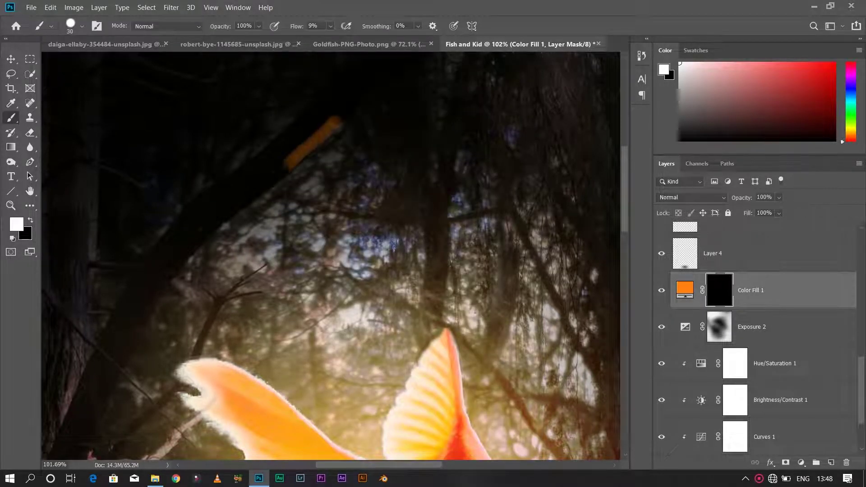
key(ctrl+z)
Step: Clear the brush's extra dynamics and readjust its brush settings
key(F5)
click(624, 113)
click(678, 142)
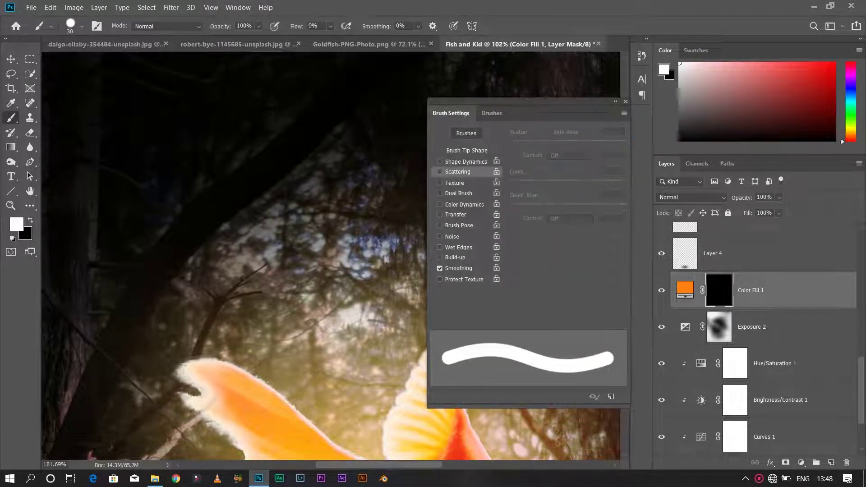
click(491, 113)
click(451, 113)
click(466, 161)
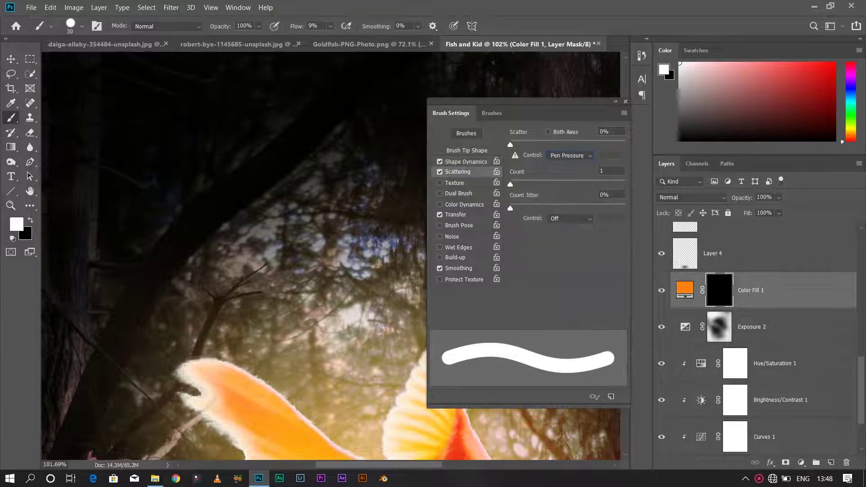
key(F5)
Step: Paint white on the mask to reveal orange lines along the left branches and right-hand tree
drag(334, 118, 113, 386)
scroll(112, 387, down, 2)
key(ctrl+minus)
key(ctrl+minus)
key(ctrl+minus)
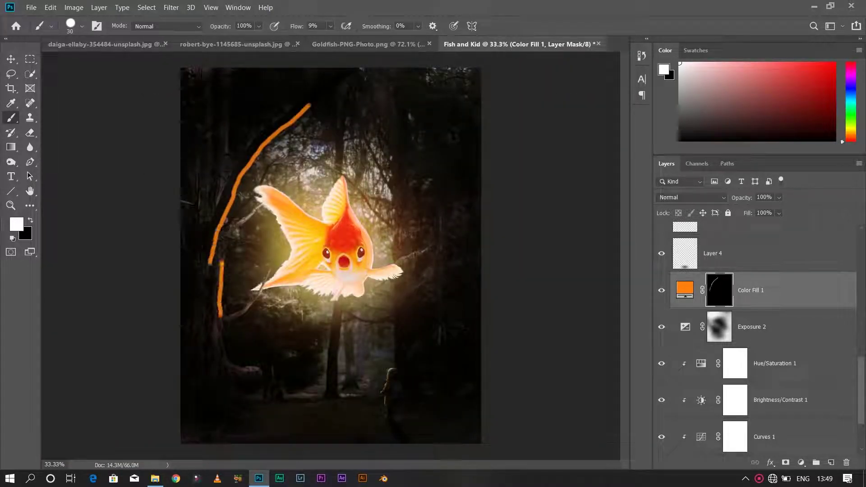
drag(263, 205, 221, 267)
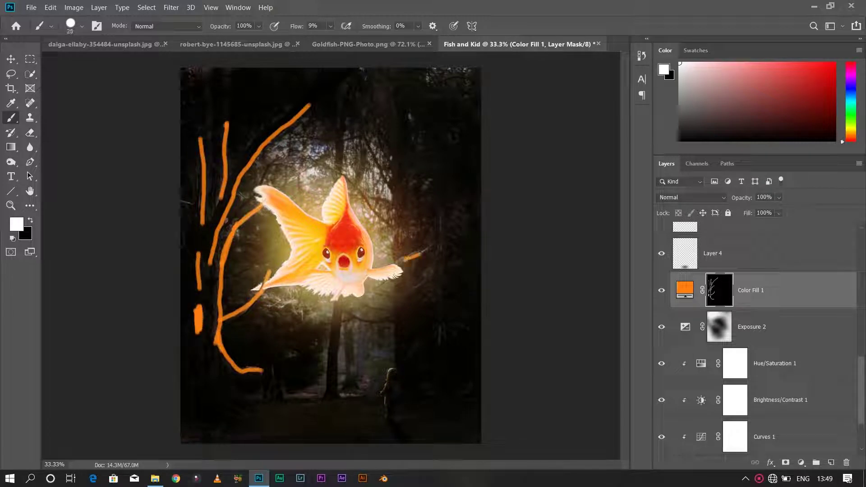
drag(422, 254, 440, 345)
scroll(374, 404, up, 3)
scroll(374, 404, up, 2)
key(bracketleft)
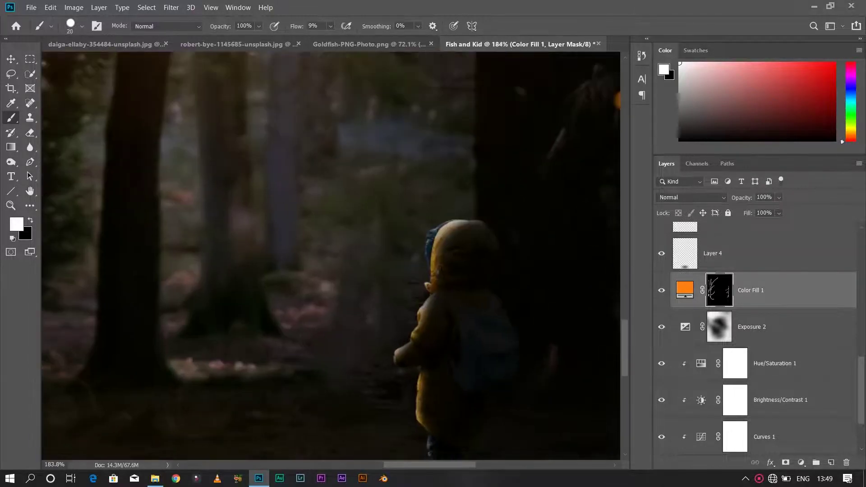
key(ctrl+0)
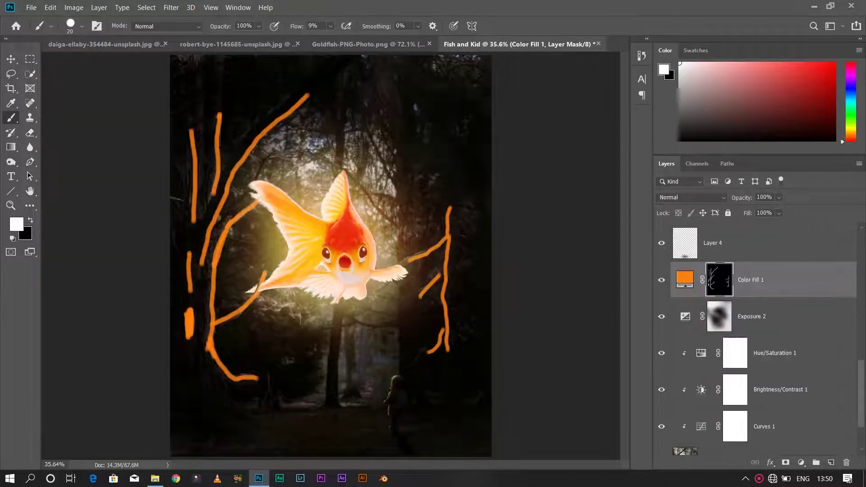
Step: Split the Underlying Layer Blend If sliders on Color Fill 1 so bark shows through
key(l)
double_click(794, 279)
drag(579, 248, 613, 248)
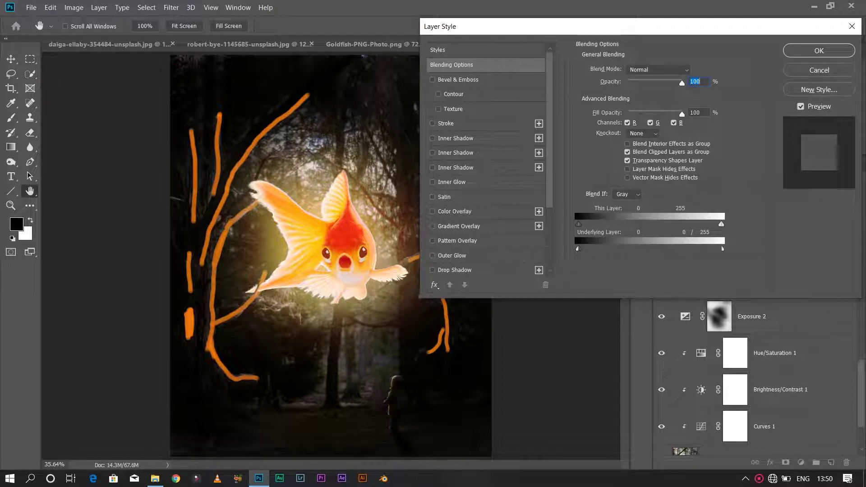
drag(722, 248, 642, 248)
key(Return)
Step: Apply a small Gaussian Blur to the Color Fill mask to soften the orange strokes
key(x)
key(b)
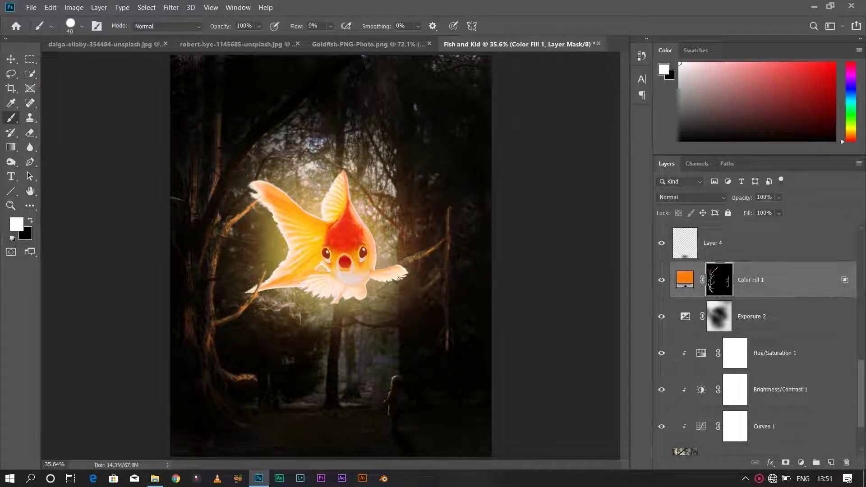
click(171, 7)
click(348, 176)
mouse_move(616, 276)
mouse_down()
mouse_move(559, 276)
mouse_move(593, 277)
mouse_up()
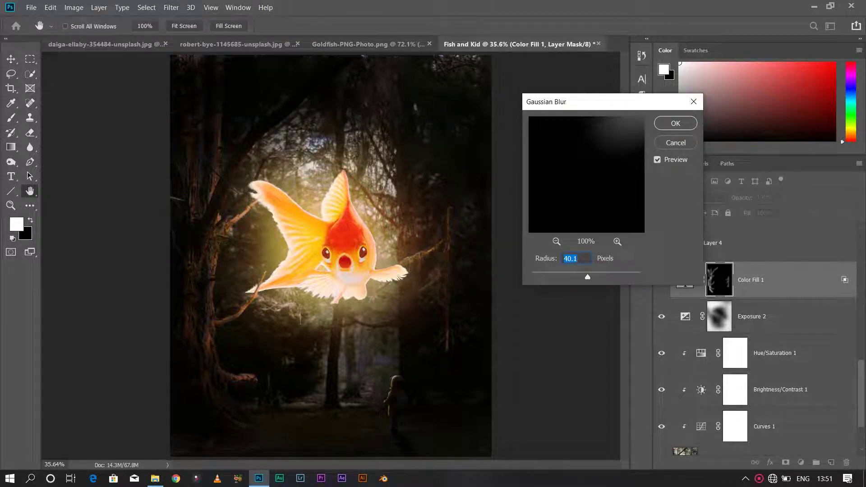
key(Return)
scroll(758, 343, up, 5)
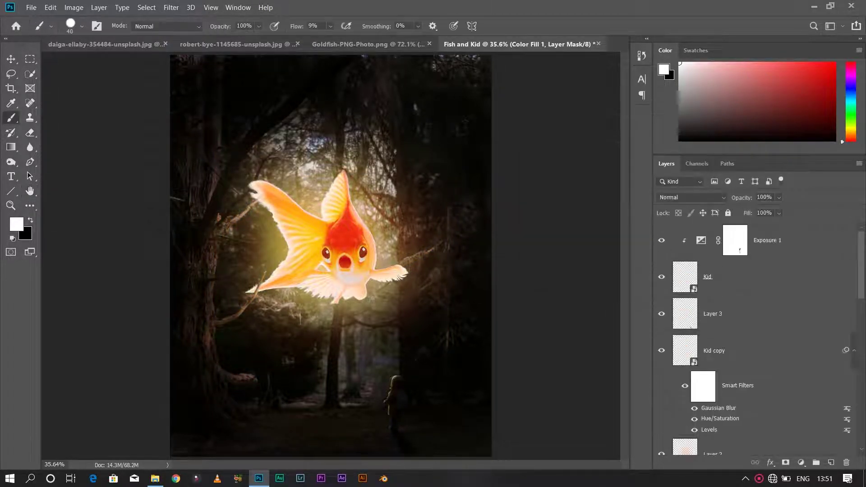
scroll(758, 342, up, 3)
scroll(757, 343, down, 1)
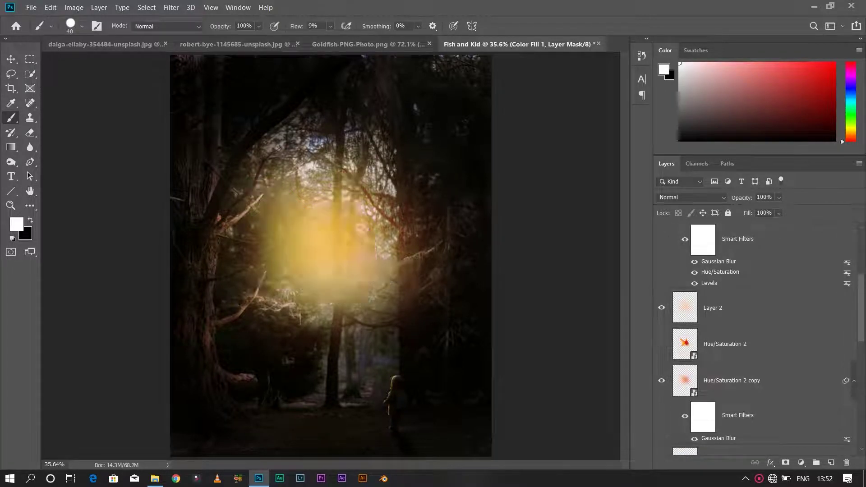
Step: Add a Curves adjustment layer with the curve pulled down to darken
click(801, 462)
click(807, 350)
drag(649, 172, 668, 180)
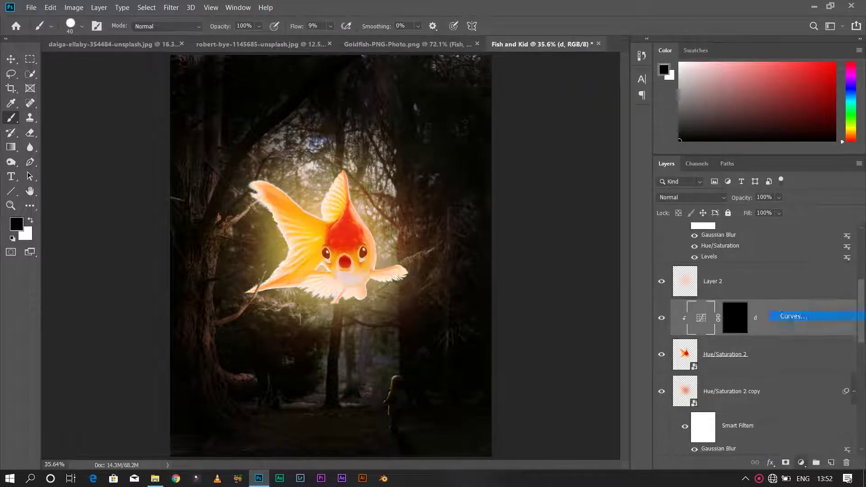
Step: Switch to white and adjust the brush size for painting the Curves masks
key(x)
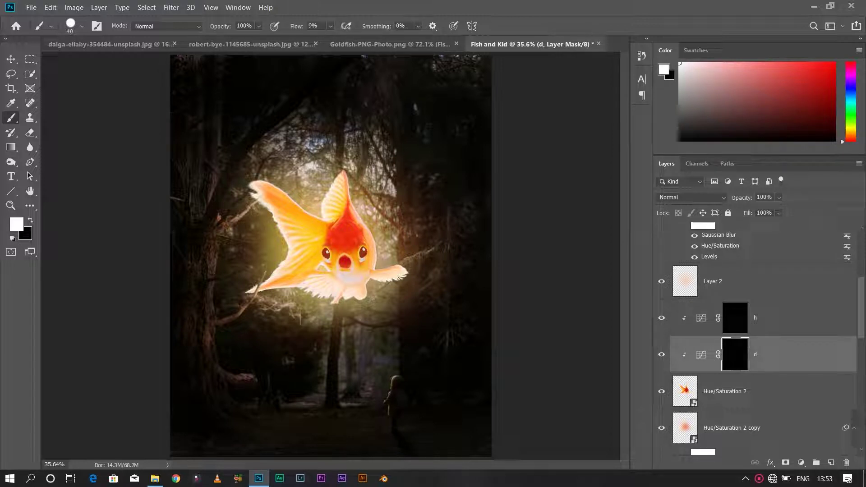
key(F5)
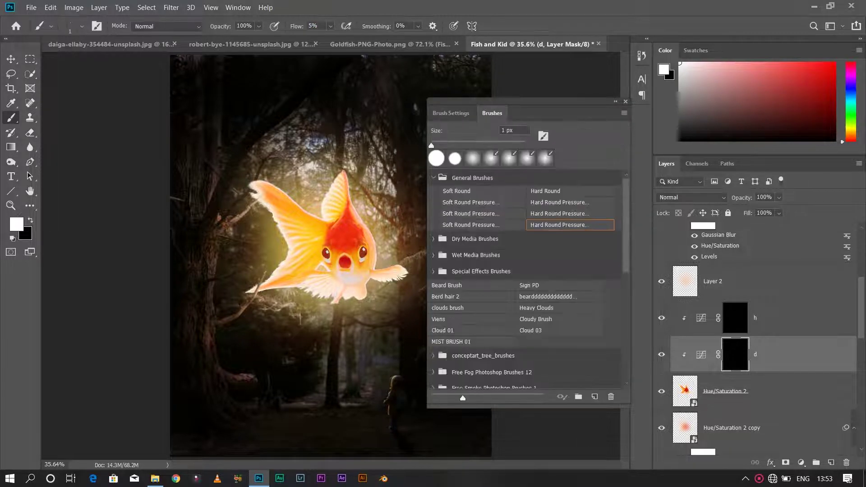
key(F5)
key(F5)
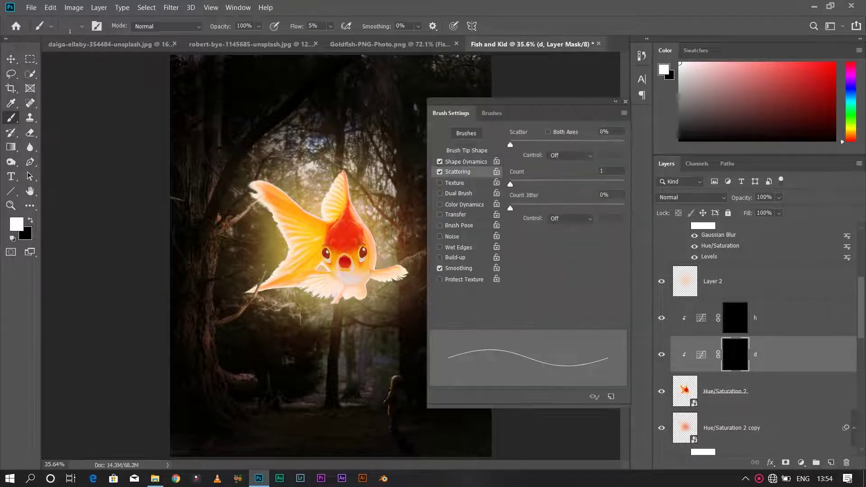
key(F5)
Step: Paint goldfish shading on the h and d Curves masks, zoomed in on the fish
key(bracketright)
key(bracketright)
key(bracketright)
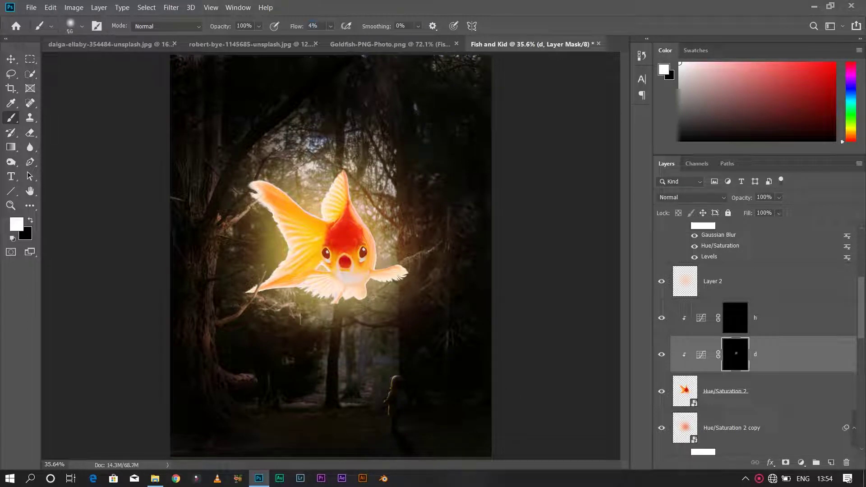
key(ctrl+1)
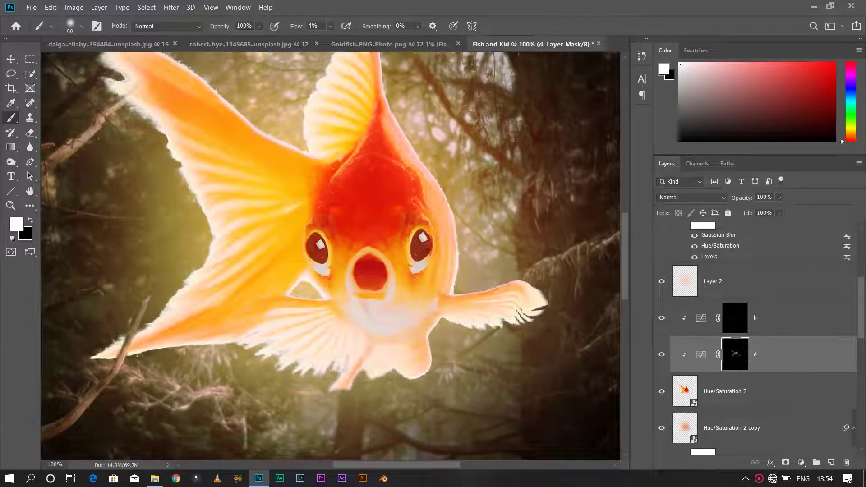
key(bracketright)
key(bracketright)
key(bracketright)
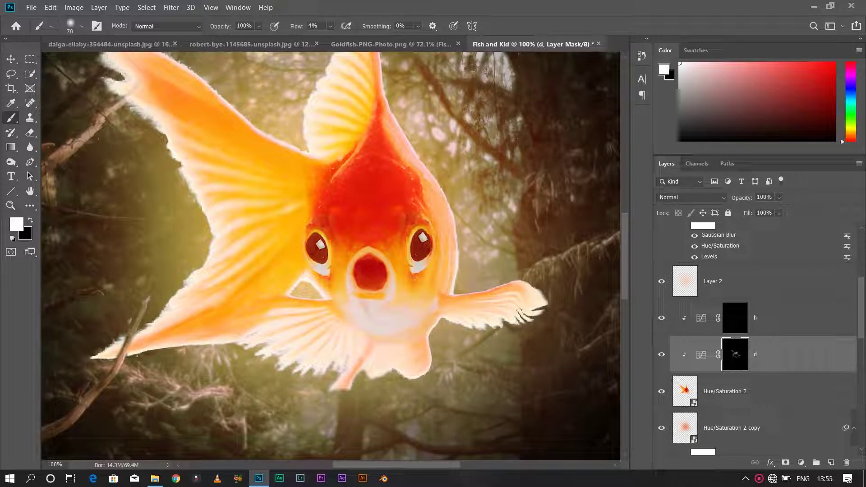
scroll(330, 256, up, 3)
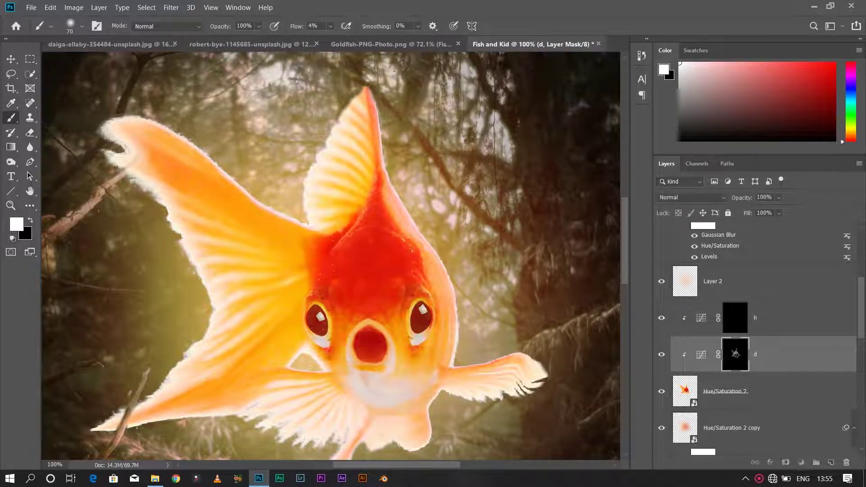
key(alt+bracketright)
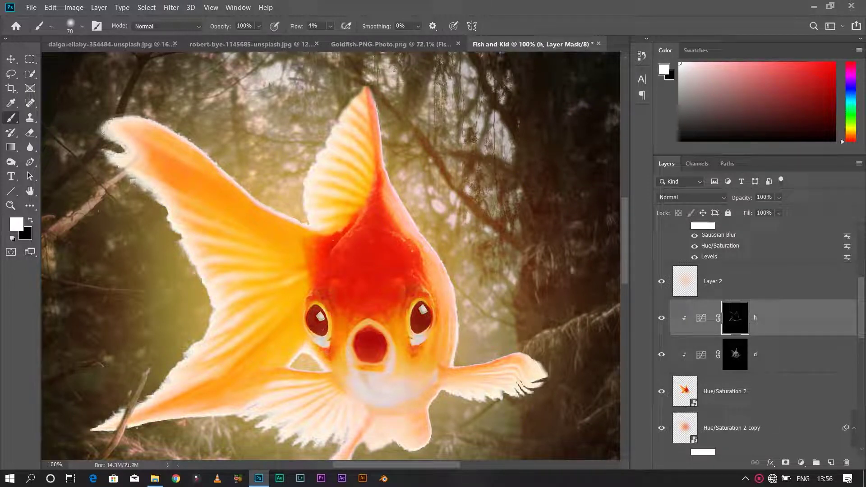
scroll(330, 255, down, 2)
scroll(330, 256, down, 3)
key(alt+bracketleft)
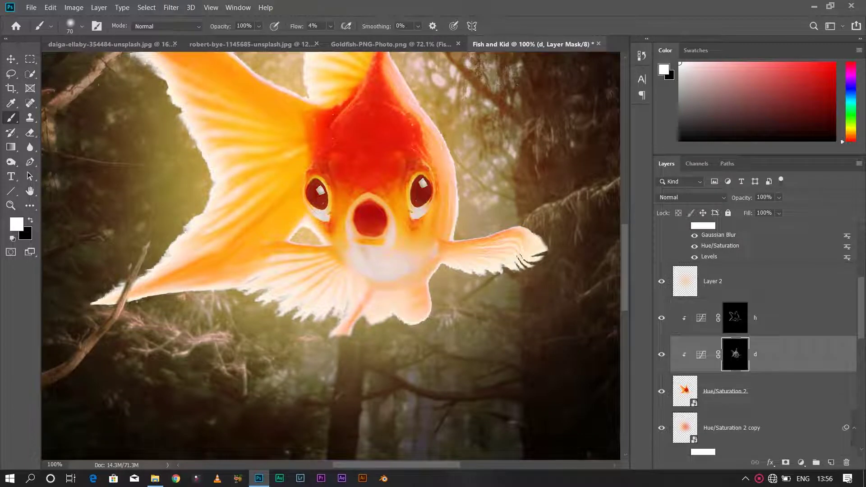
scroll(330, 256, up, 4)
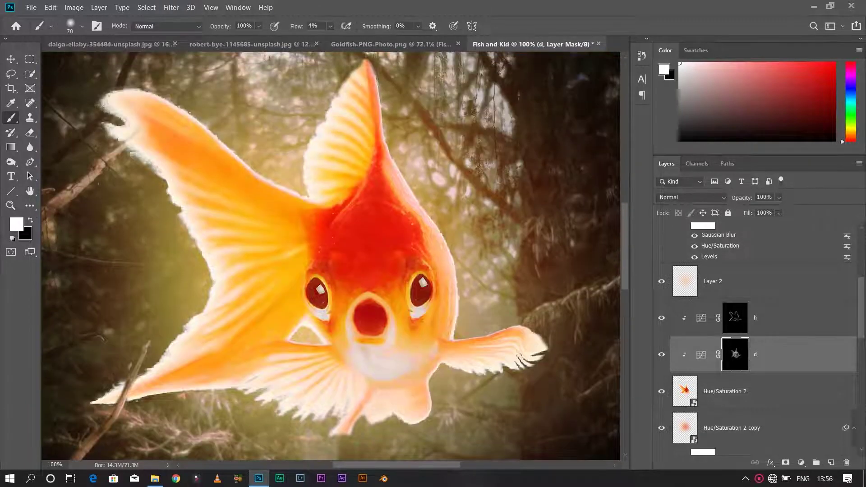
key(alt+bracketright)
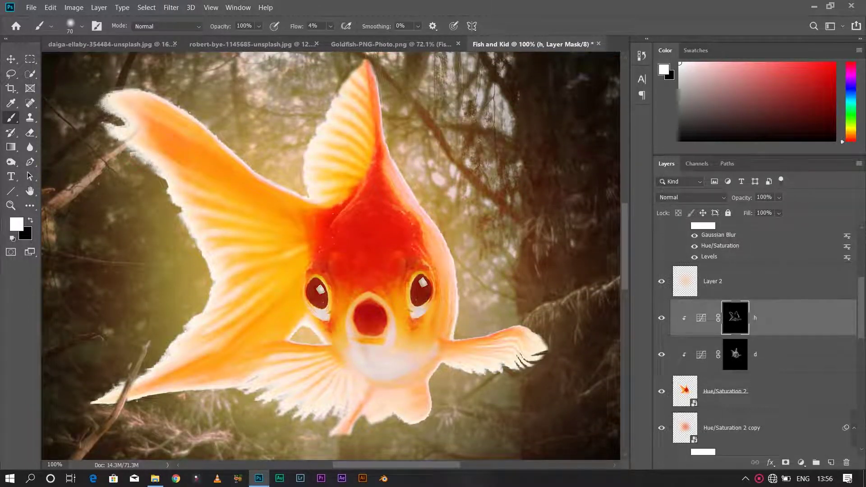
Step: Fit the whole composition on screen and select the Hue/Saturation 2 layer
key(x)
key(ctrl+0)
key(l)
click(727, 391)
Step: Add a Hue/Saturation layer on Reds with Saturation -27 and Lightness -3
click(801, 463)
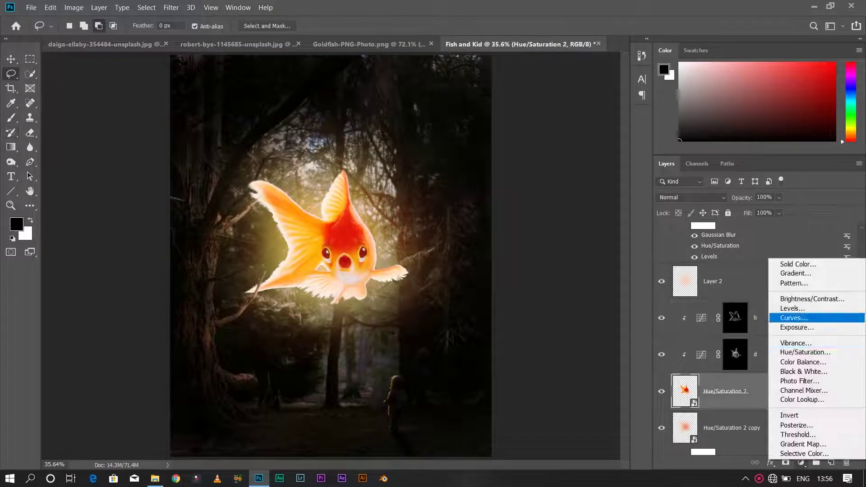
click(806, 352)
click(646, 108)
click(605, 122)
drag(635, 179, 618, 158)
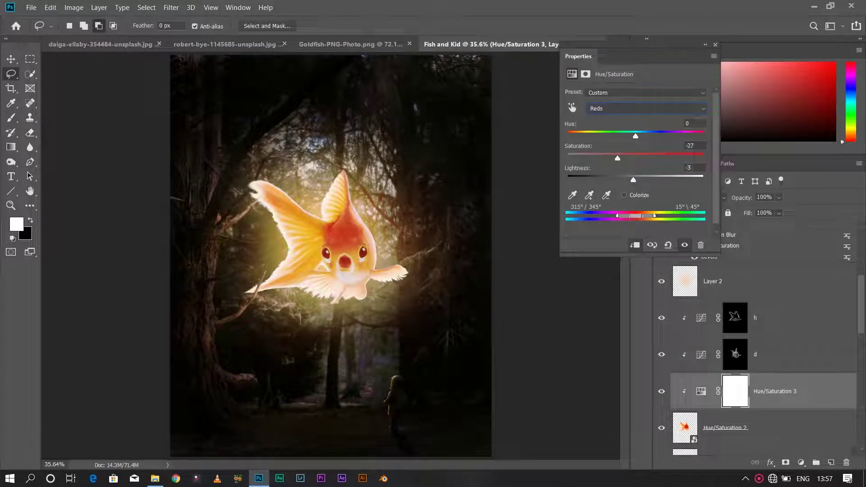
key(Escape)
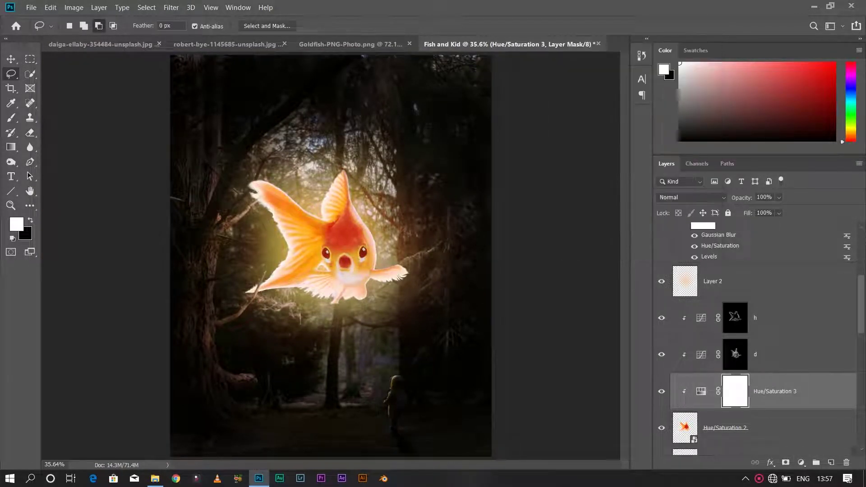
Step: Reset the colours and create a new empty layer above Color Fill 1
scroll(758, 339, down, 5)
scroll(757, 338, down, 3)
key(x)
key(ctrl+shift+alt+n)
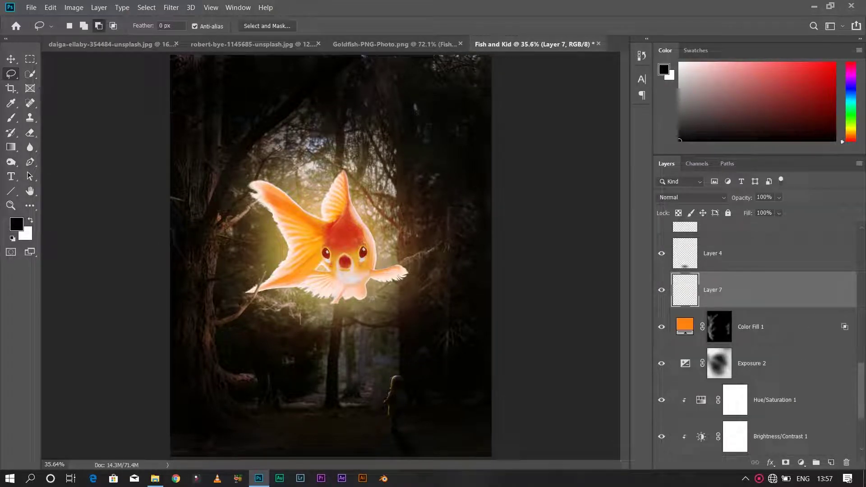
Step: Paint a peach glow across the forest floor around the child
key(b)
alt+click(275, 212)
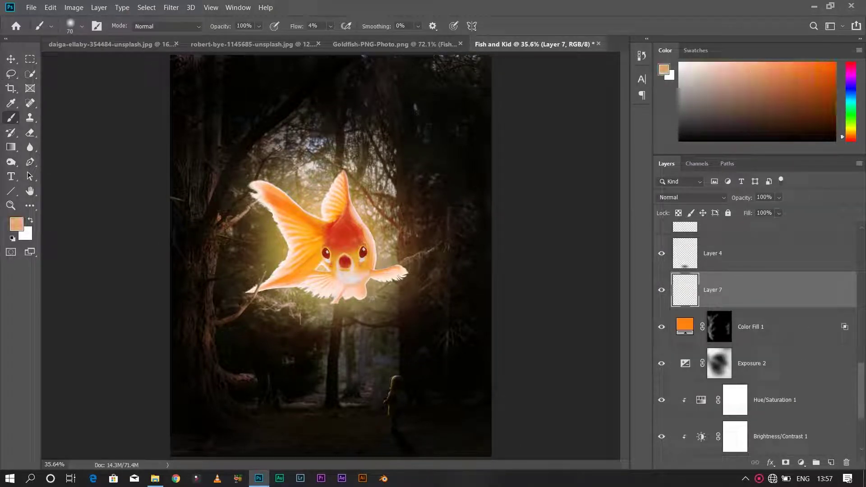
drag(291, 422, 345, 422)
drag(262, 419, 359, 438)
mouse_move(286, 428)
mouse_down()
mouse_move(374, 427)
mouse_move(264, 417)
mouse_up()
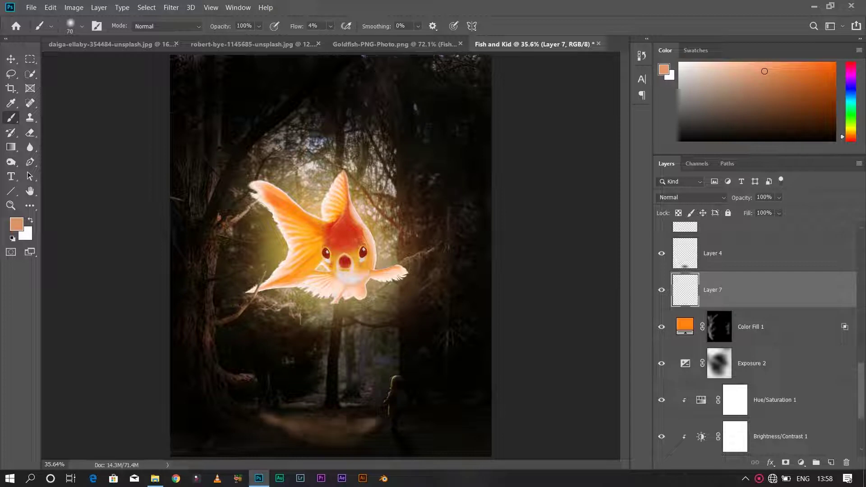
drag(350, 430, 372, 424)
drag(316, 435, 248, 436)
Step: Set the glow layer to Hard Light, Gaussian-blur it, and adjust its Blend If
click(690, 198)
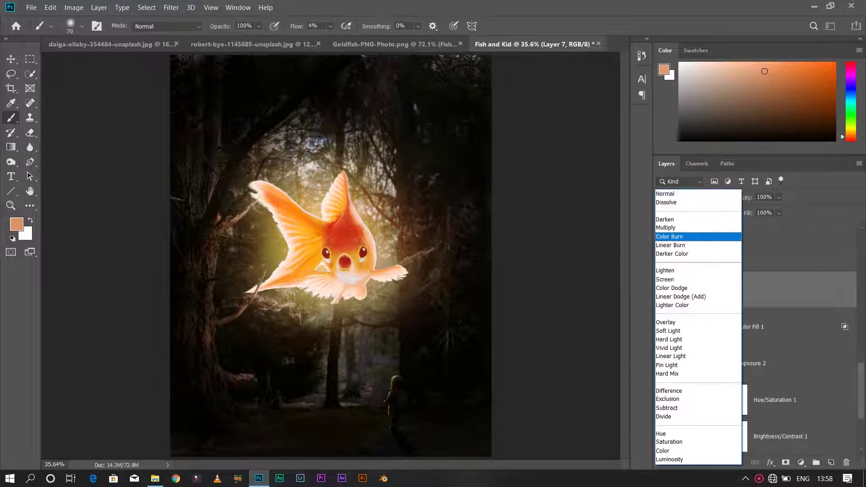
click(669, 339)
click(171, 8)
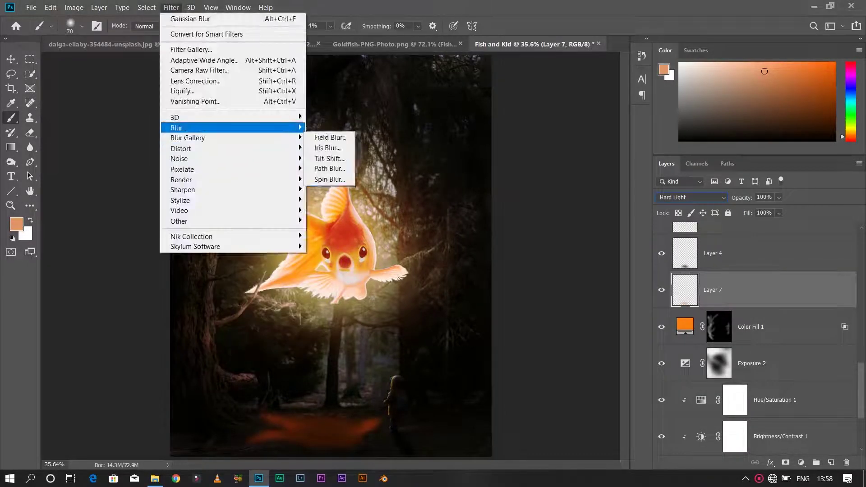
click(329, 169)
drag(607, 277, 592, 277)
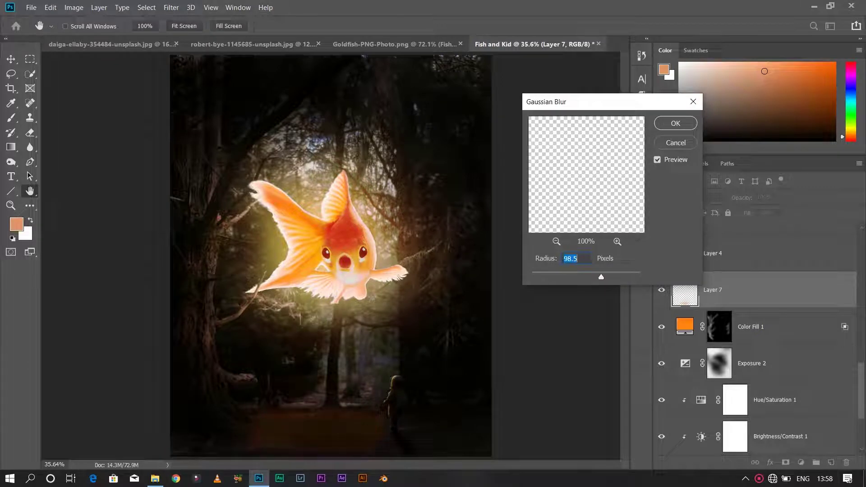
key(Return)
double_click(789, 290)
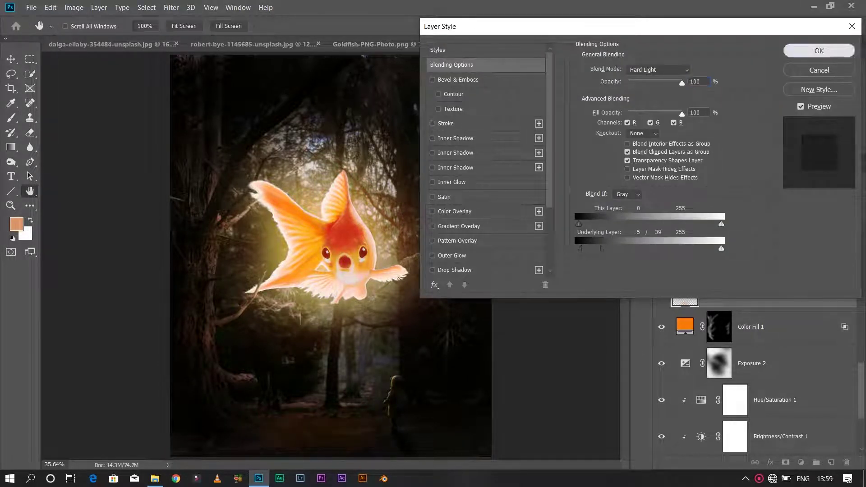
click(819, 50)
Step: Add an orange Solid Color fill layer above the child
click(801, 462)
click(776, 276)
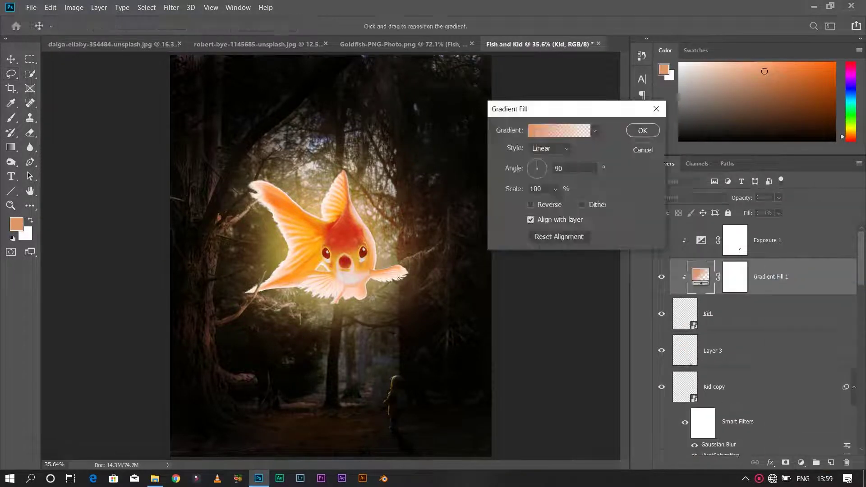
click(640, 149)
click(801, 463)
click(776, 265)
click(735, 139)
Step: Invert the orange fill's mask to hide it and set its blend mode to Screen
click(735, 277)
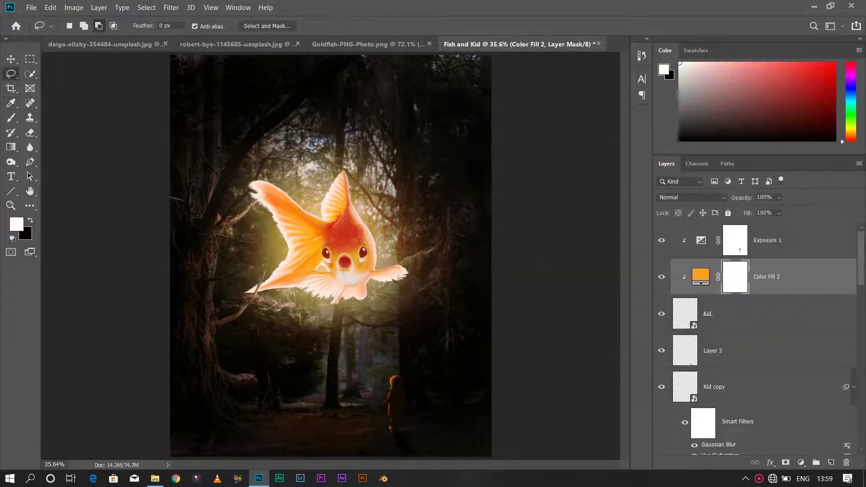
key(ctrl+i)
drag(735, 276, 736, 242)
key(Return)
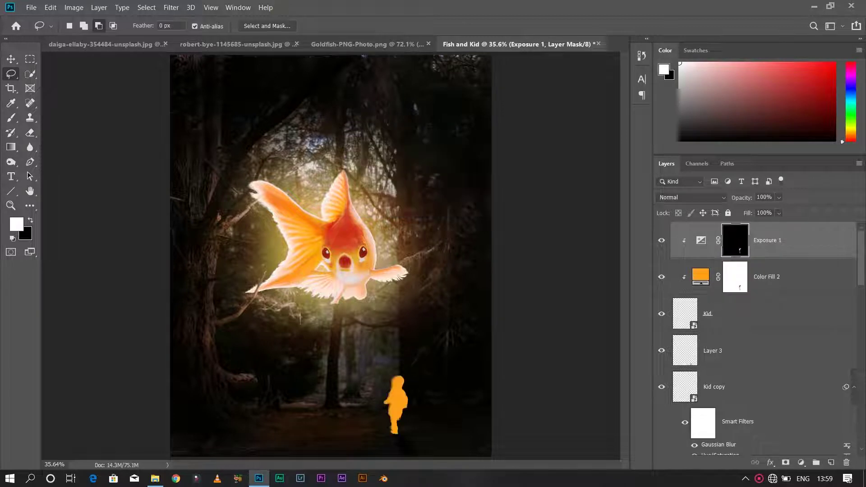
key(ctrl+z)
scroll(380, 434, up, 5)
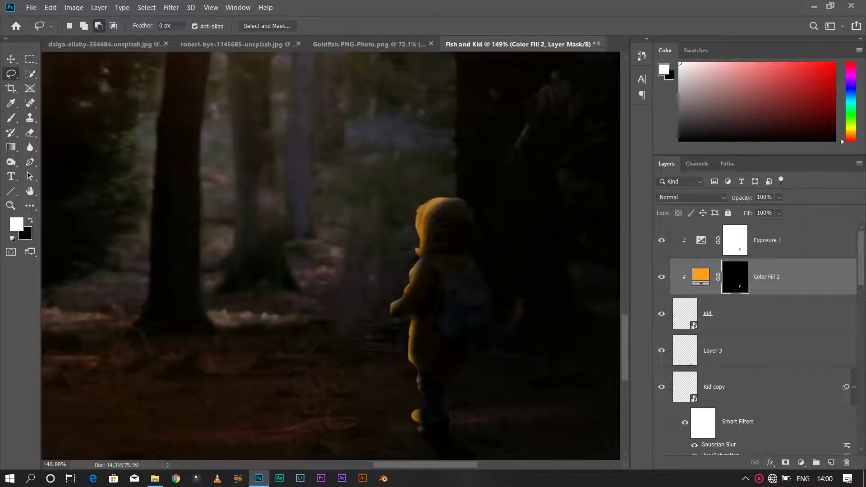
click(691, 198)
click(677, 279)
Step: Paint the orange rim light along the child's hood edge with a smaller brush
key(x)
key(x)
key(b)
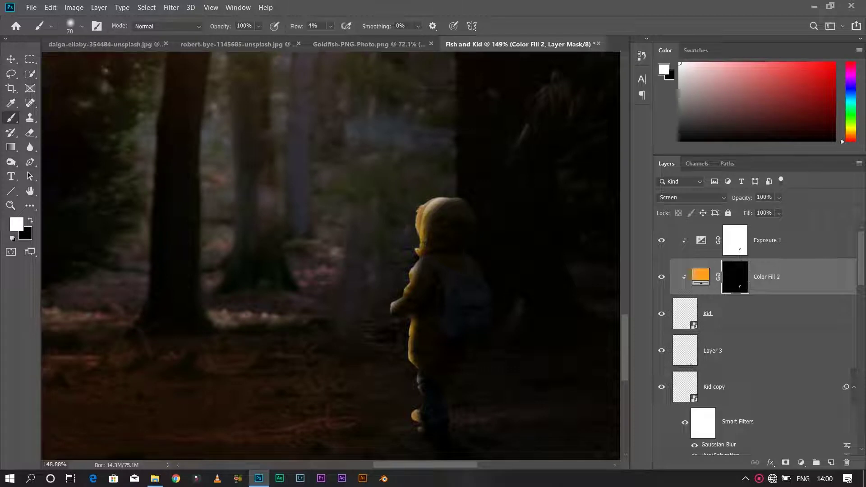
key(x)
text(15)
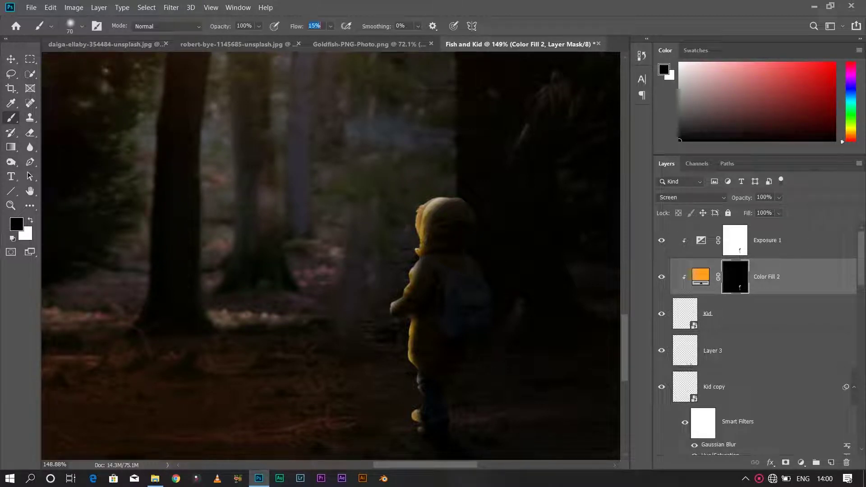
key(bracketleft)
key(bracketleft)
key(bracketleft)
drag(419, 221, 433, 200)
key(ctrl+0)
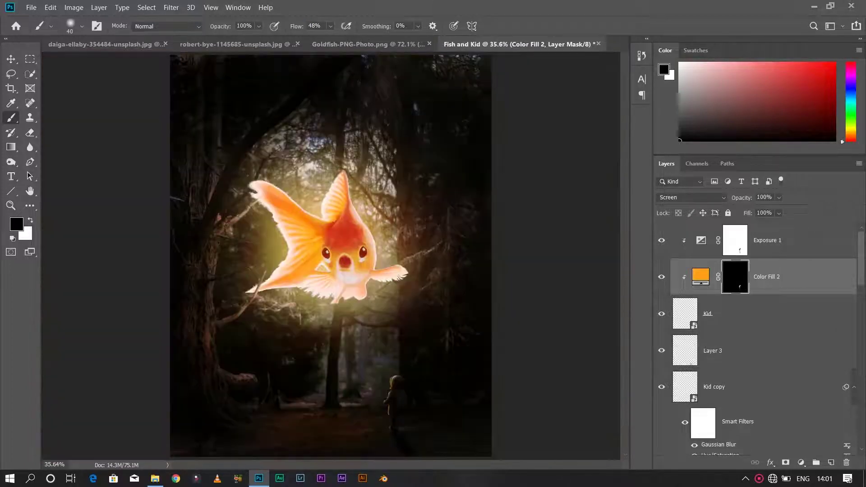
click(801, 463)
Step: Add a scaled-down radial Gradient Fill with an orange stop, positioned over the fish
click(793, 272)
click(550, 149)
click(542, 171)
drag(325, 244, 329, 316)
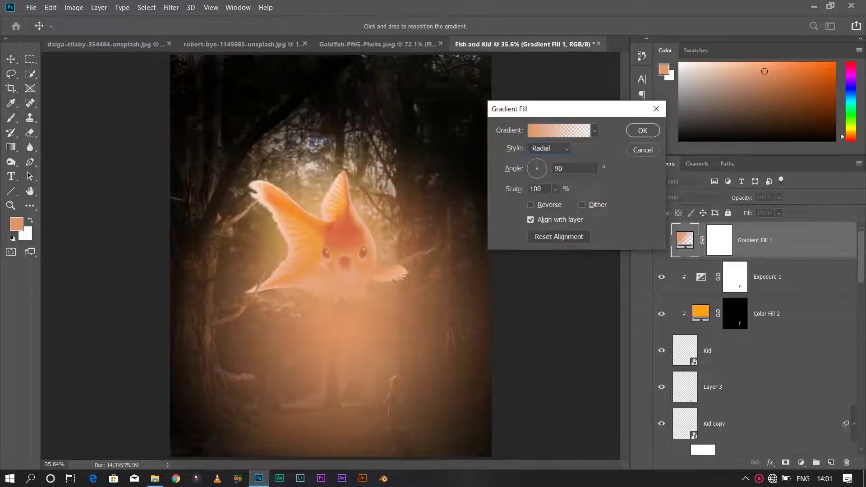
click(560, 130)
double_click(606, 264)
click(731, 175)
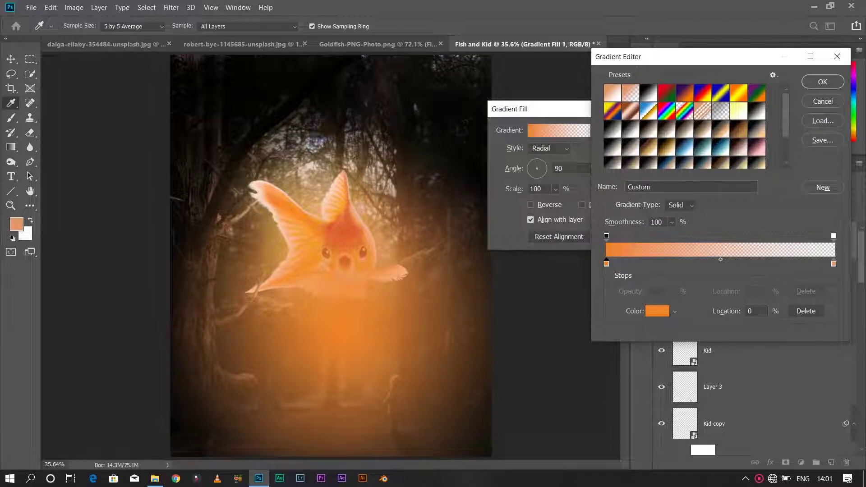
click(658, 311)
click(735, 138)
click(823, 82)
drag(330, 316, 334, 260)
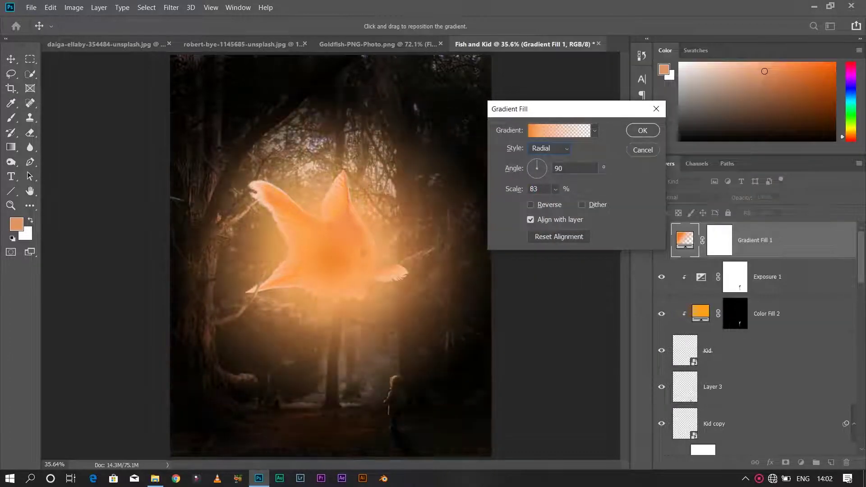
click(642, 130)
Step: Try Screen, then change the gradient fill to a linear dark-to-light preset
click(692, 197)
click(686, 268)
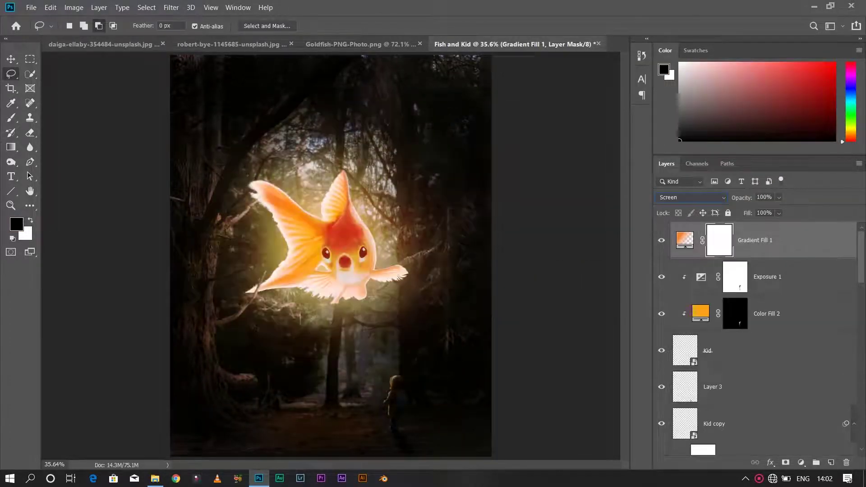
double_click(685, 240)
click(560, 130)
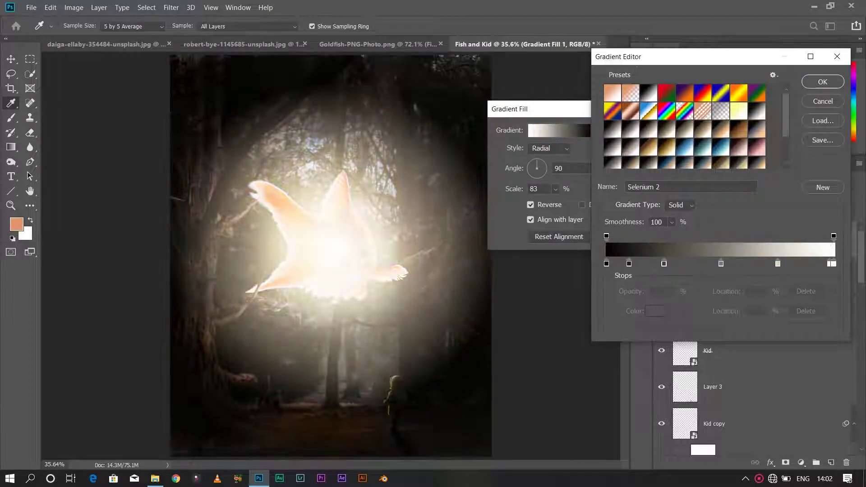
click(823, 82)
click(549, 148)
click(541, 158)
click(642, 130)
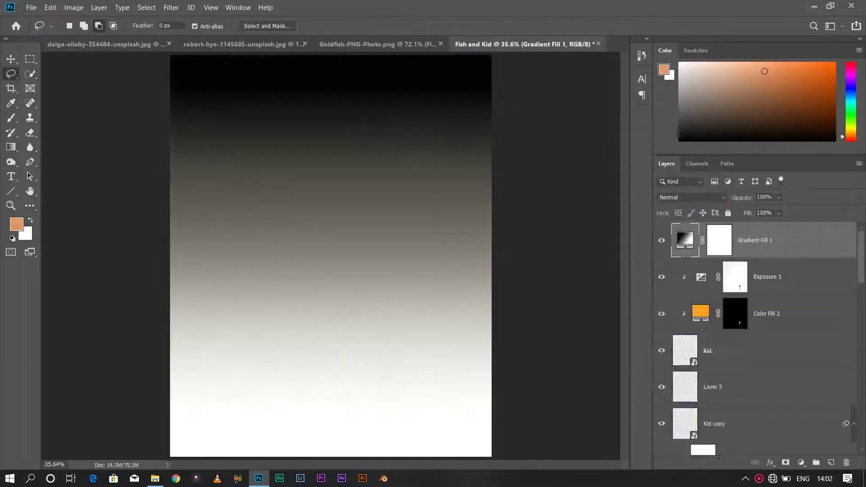
Step: Blend the gradient in Overlay and add a new empty layer above it
click(691, 197)
click(676, 316)
text(40)
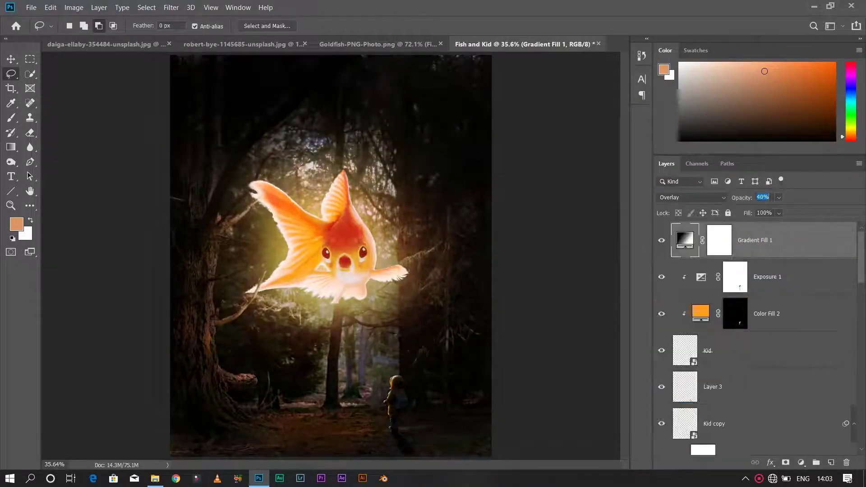
click(801, 463)
click(831, 462)
Step: Draw a black-to-white gradient, then a white top-down fade on another new layer
key(g)
key(d)
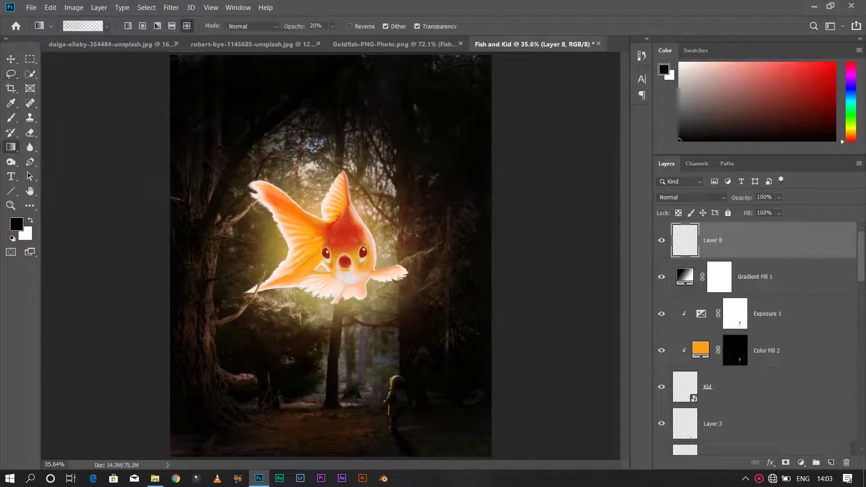
drag(329, 332, 334, 409)
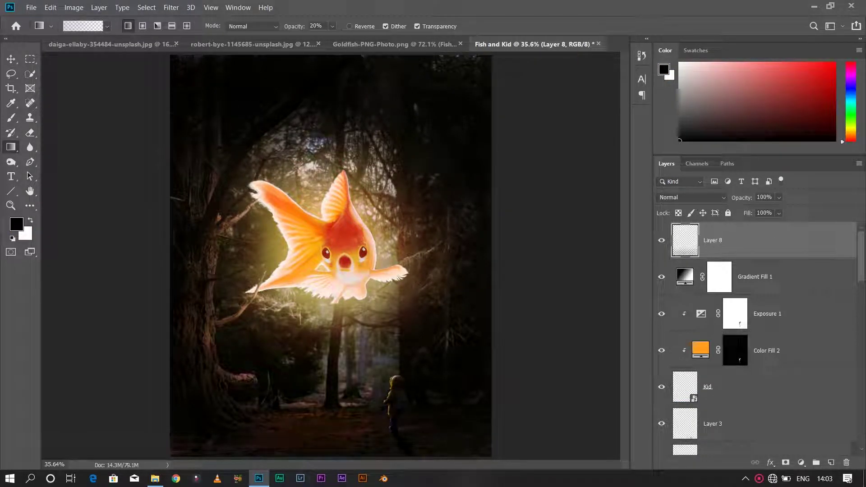
key(x)
key(ctrl+shift+alt+n)
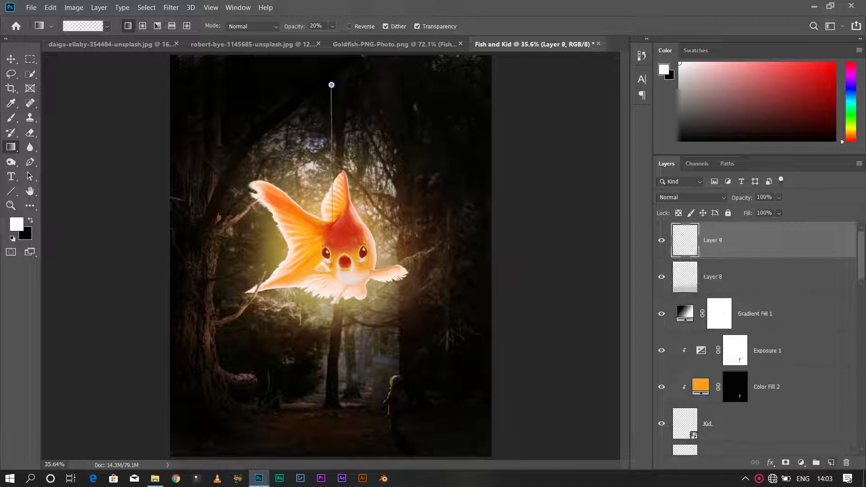
drag(332, 221, 333, 86)
Step: Set the white glow layer to Lighten blend mode at 38% opacity
click(691, 197)
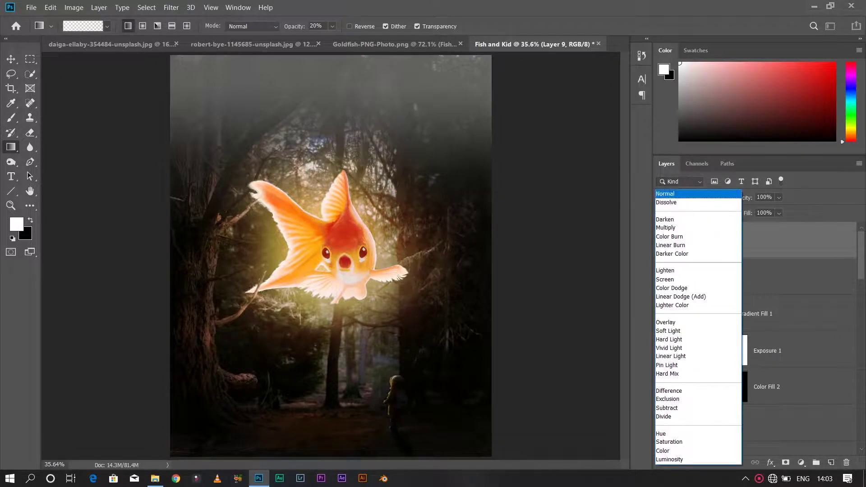
click(664, 271)
double_click(812, 239)
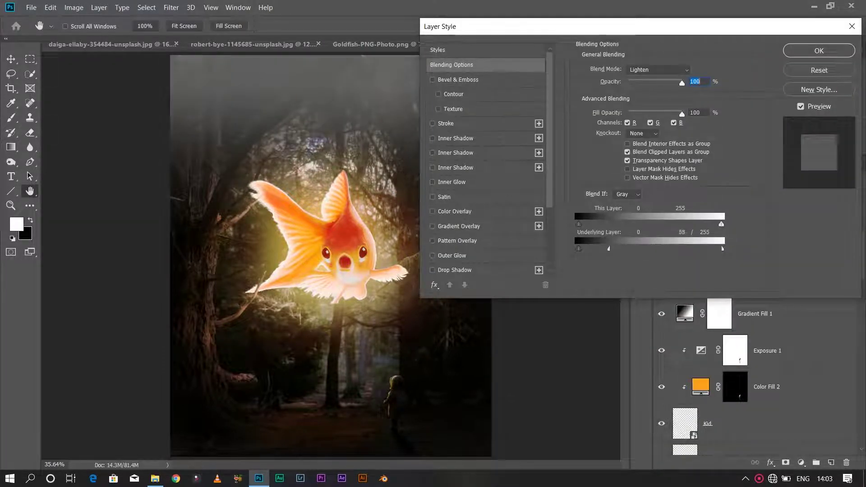
key(Return)
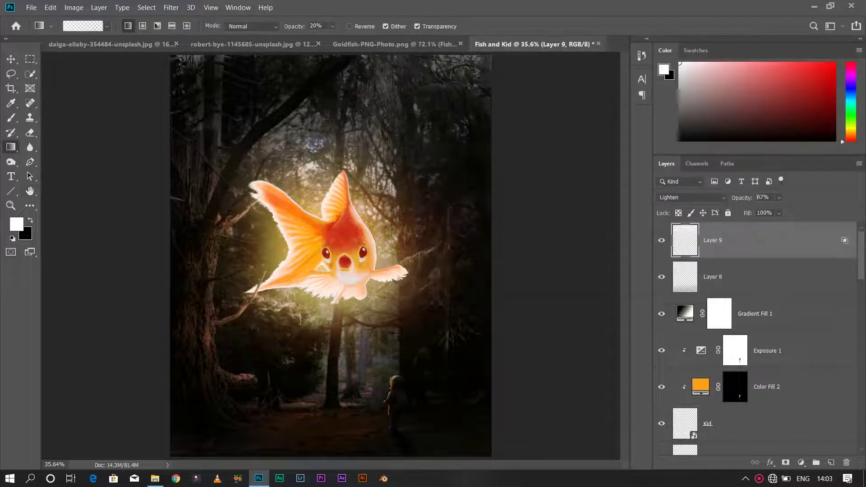
text(38)
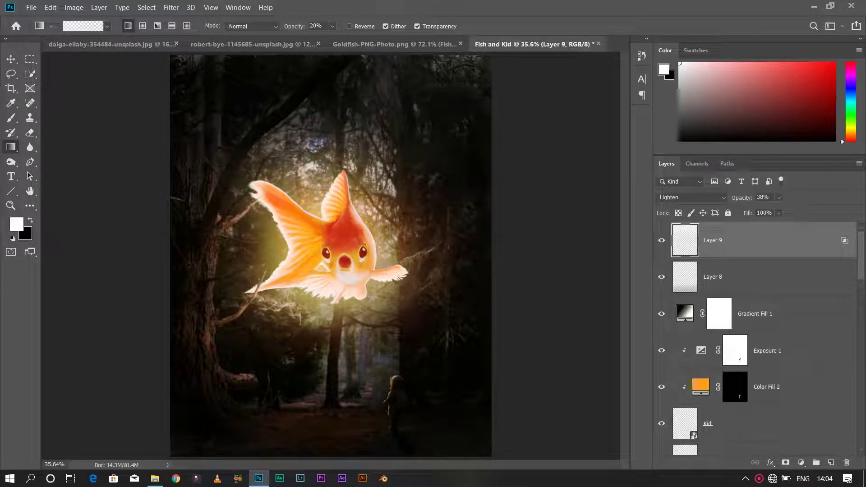
click(801, 463)
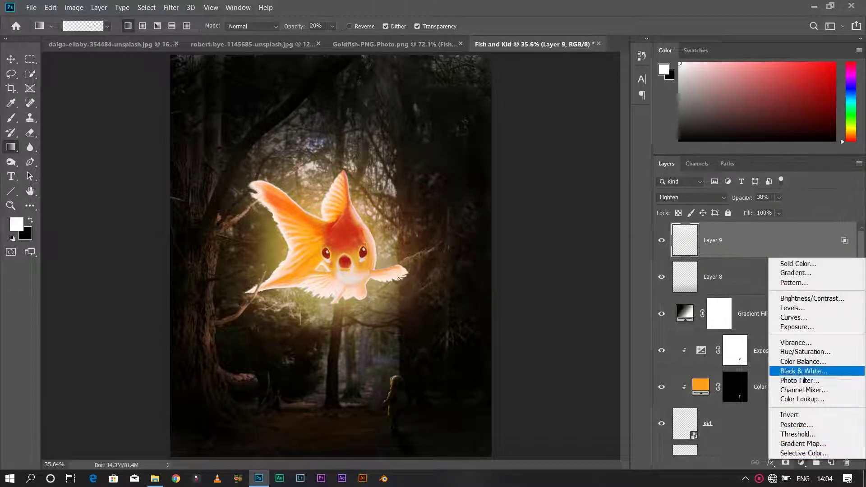
Step: Add a Color Balance layer pushing highlights toward red, then stamp visible layers into Layer 10
click(803, 361)
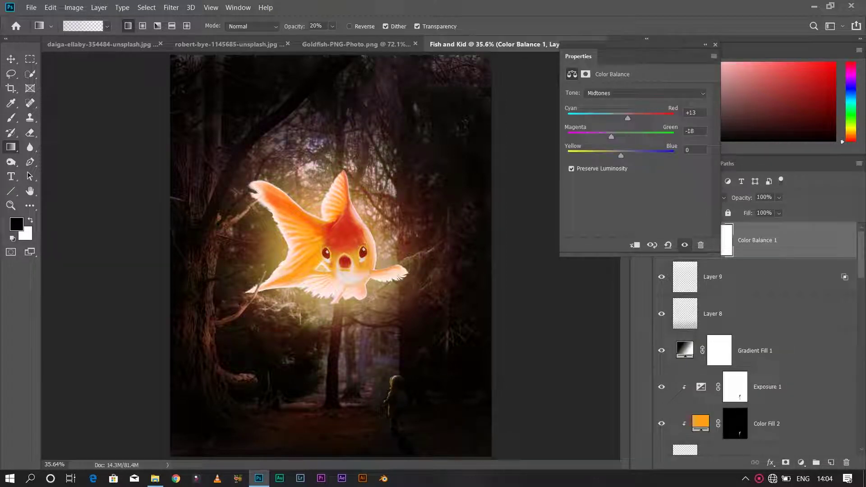
click(645, 93)
click(600, 101)
click(645, 93)
click(600, 109)
drag(618, 156, 620, 155)
drag(621, 118, 629, 118)
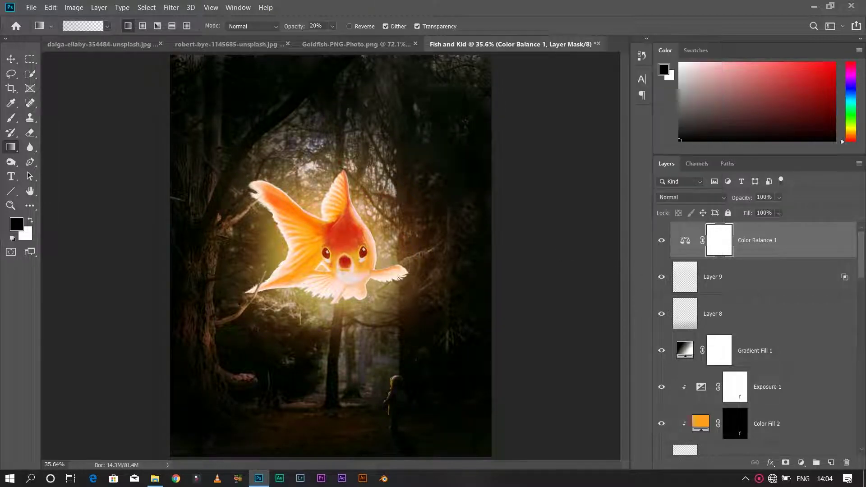
key(ctrl+shift+alt+e)
key(x)
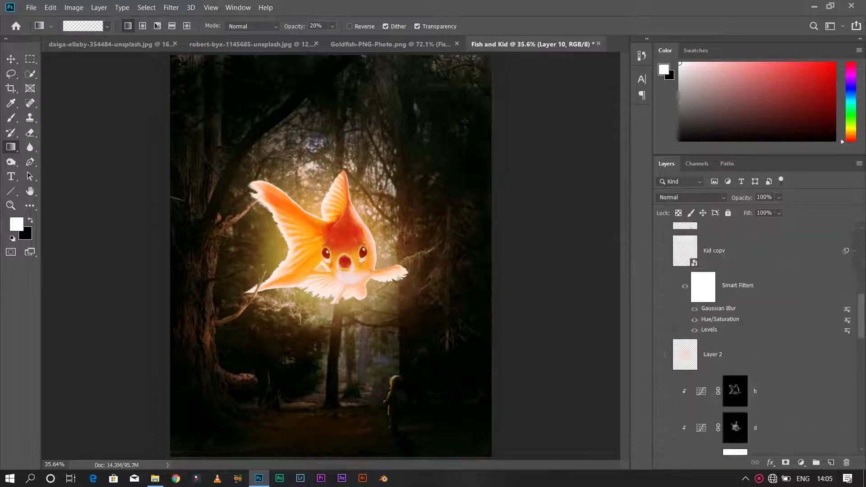
Step: Duplicate the merged layer and adjust its exposure, haze and vibrance in Camera Raw
key(ctrl+j)
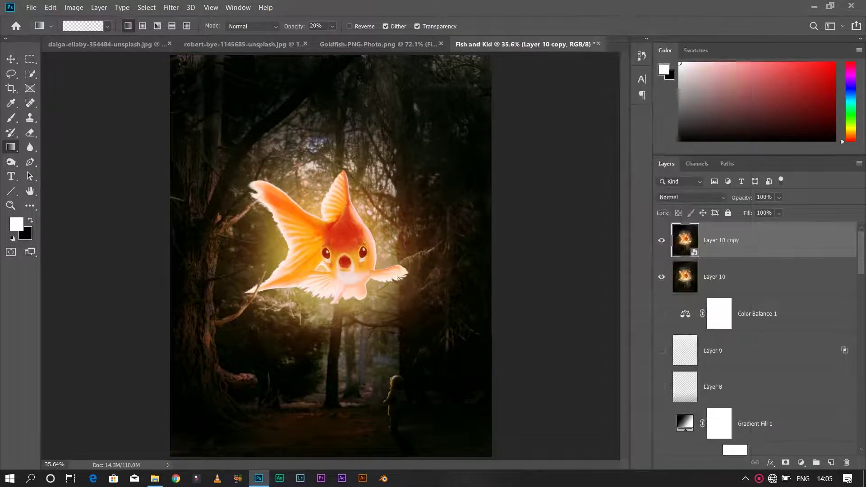
click(171, 7)
click(230, 69)
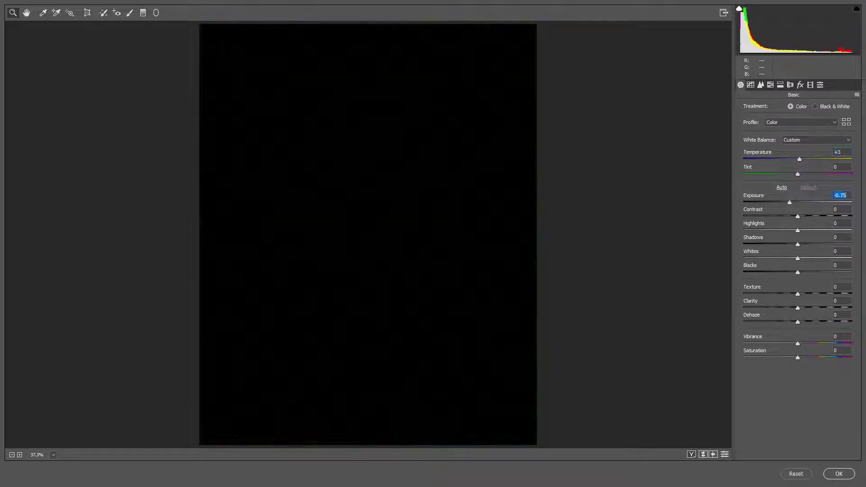
mouse_move(798, 203)
mouse_down()
mouse_move(809, 217)
mouse_move(795, 230)
mouse_move(795, 244)
mouse_move(807, 244)
mouse_move(799, 273)
mouse_up()
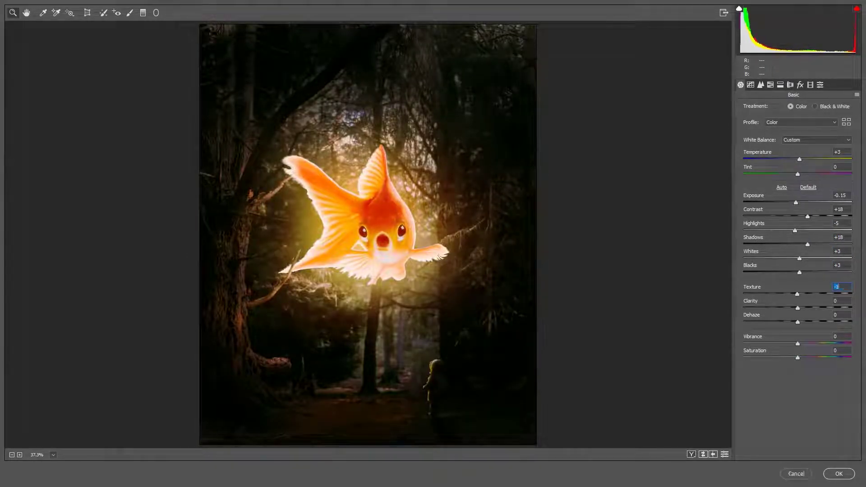
mouse_move(797, 308)
mouse_down()
mouse_move(787, 322)
mouse_move(794, 344)
mouse_up()
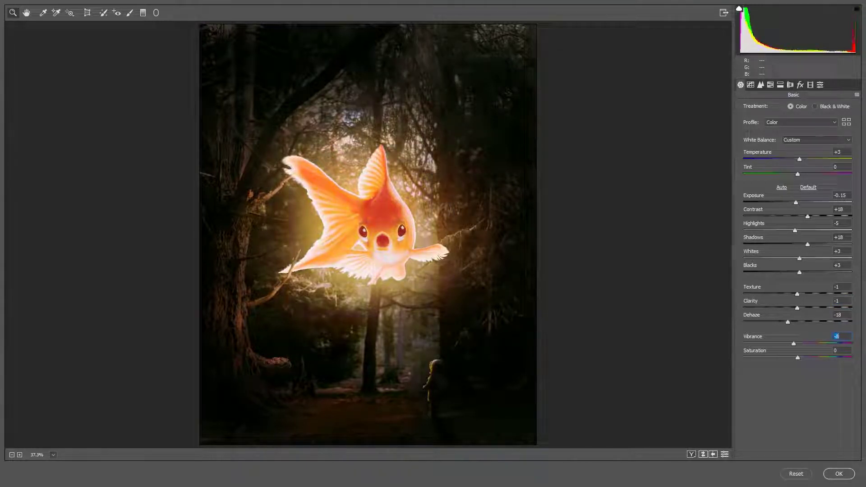
Step: Add a graduated filter across the lower forest, starting just below the fish
click(770, 85)
click(751, 84)
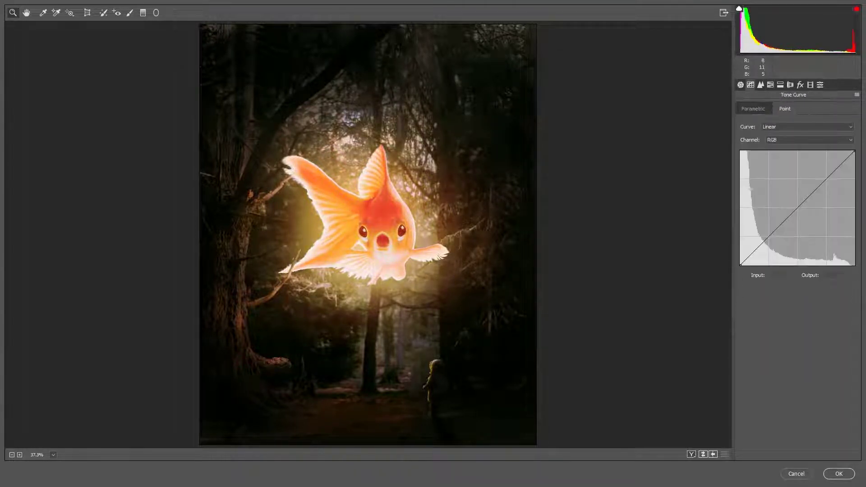
key(g)
click(857, 83)
click(776, 104)
mouse_move(341, 385)
mouse_down()
mouse_move(368, 330)
mouse_move(344, 294)
mouse_up()
key(y)
key(y)
drag(795, 153, 797, 153)
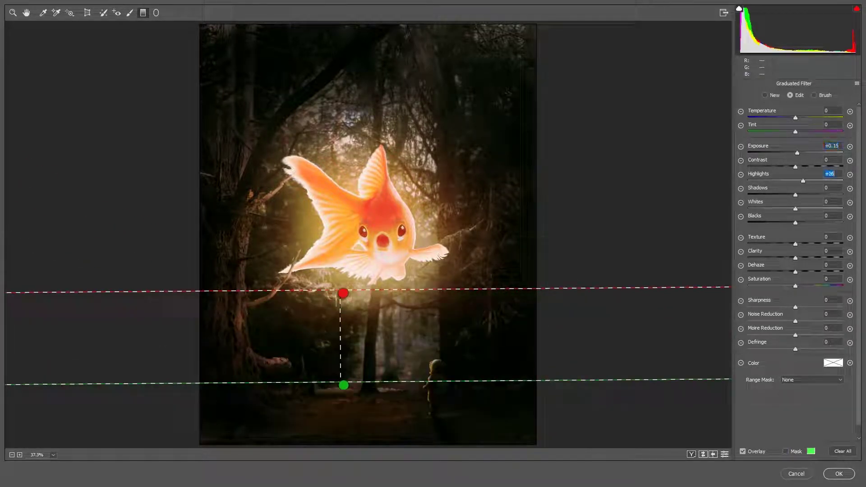
text(-1)
Step: Add an inside-affecting radial filter around the goldfish and confirm the Camera Raw grade
click(833, 237)
text(-15j)
mouse_move(317, 166)
mouse_down()
mouse_move(410, 253)
mouse_move(360, 206)
mouse_up()
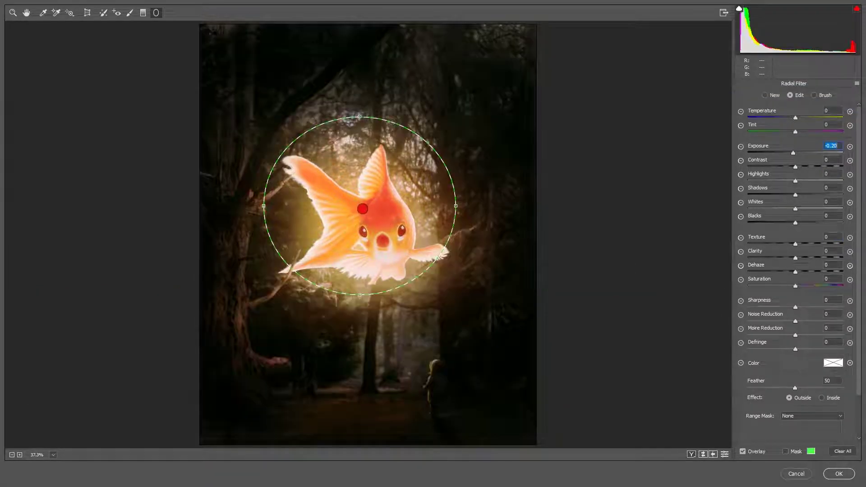
key(Up)
key(Up)
key(x)
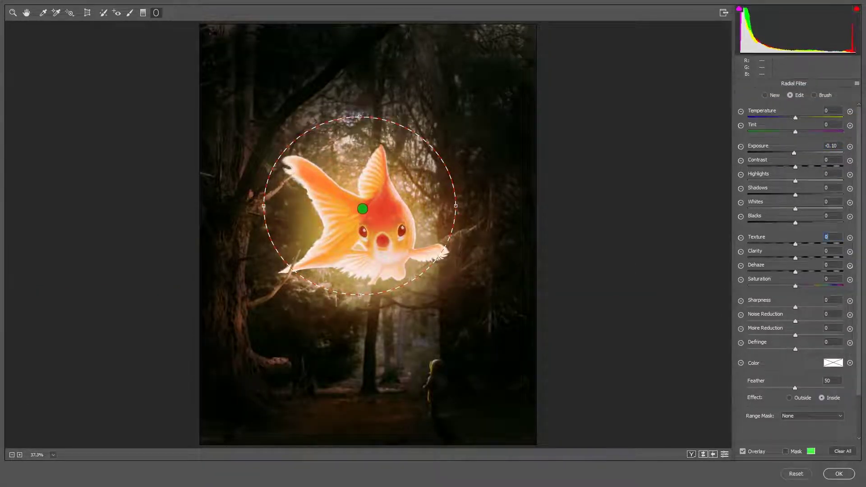
key(z)
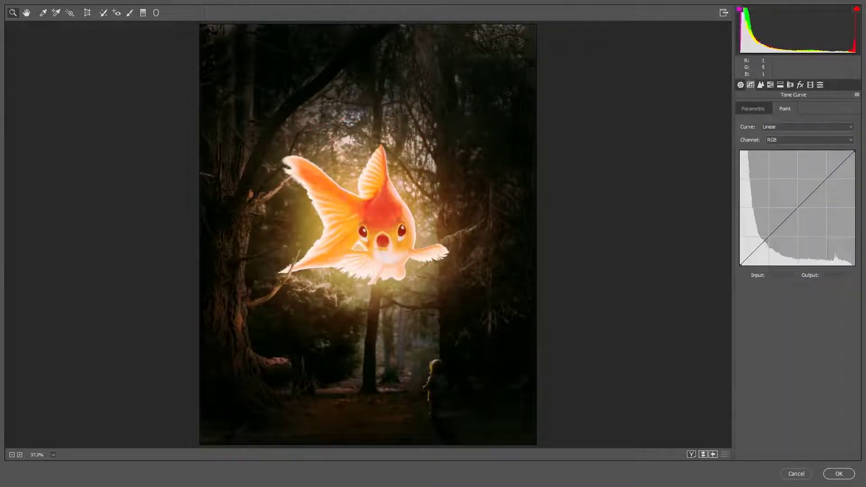
key(ctrl+alt+6)
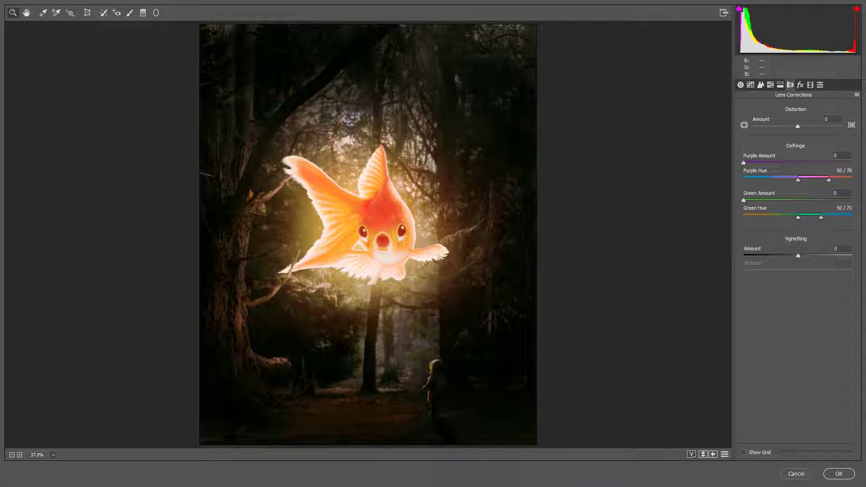
key(Return)
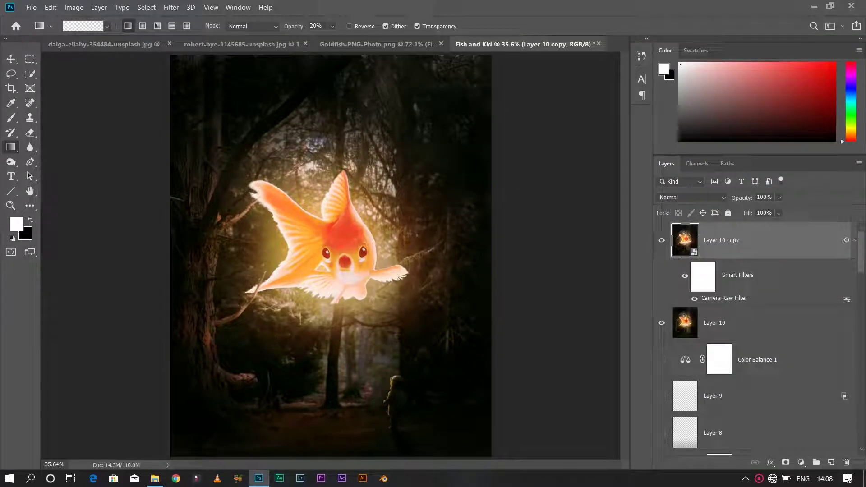
Step: Stamp visible layers into a smart object and apply a 50° spin blur around the fish
key(ctrl+shift+alt+e)
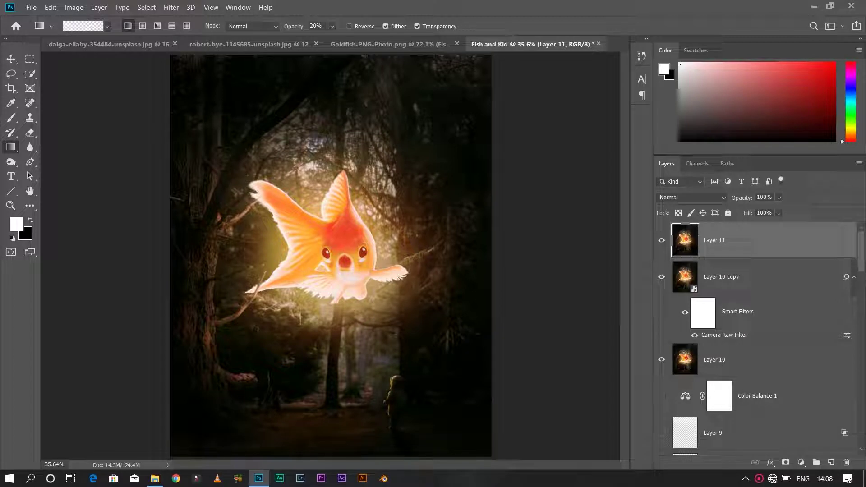
right_click(738, 240)
click(609, 130)
click(171, 7)
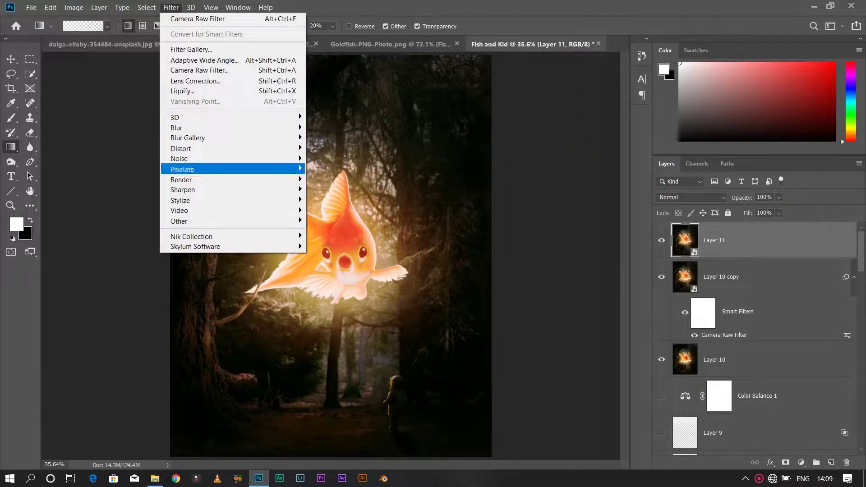
mouse_move(188, 137)
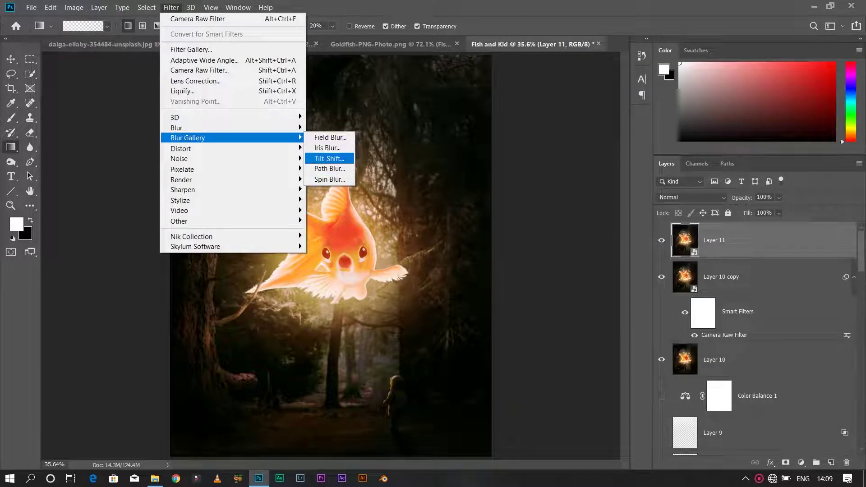
click(329, 169)
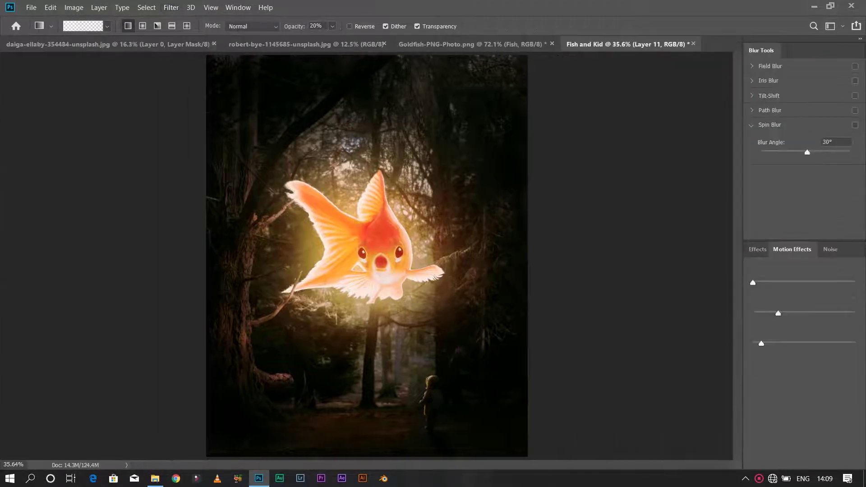
drag(469, 153, 497, 126)
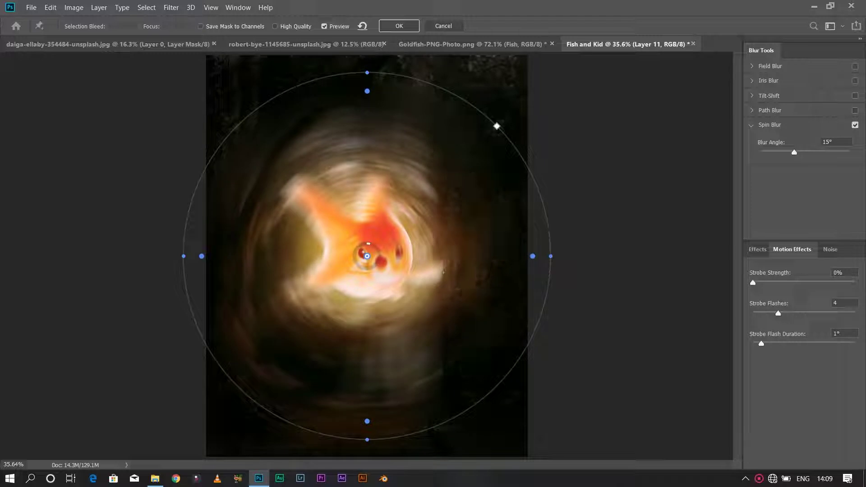
mouse_move(497, 127)
mouse_down()
mouse_move(518, 130)
mouse_move(519, 114)
mouse_up()
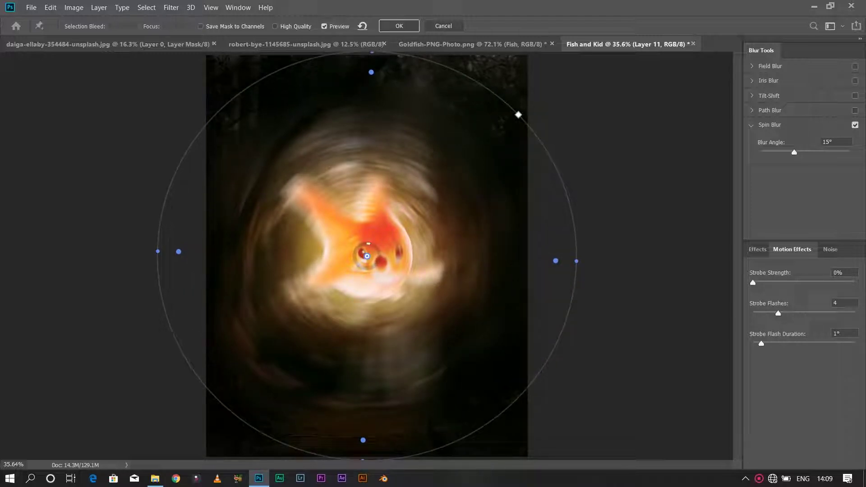
drag(366, 255, 376, 236)
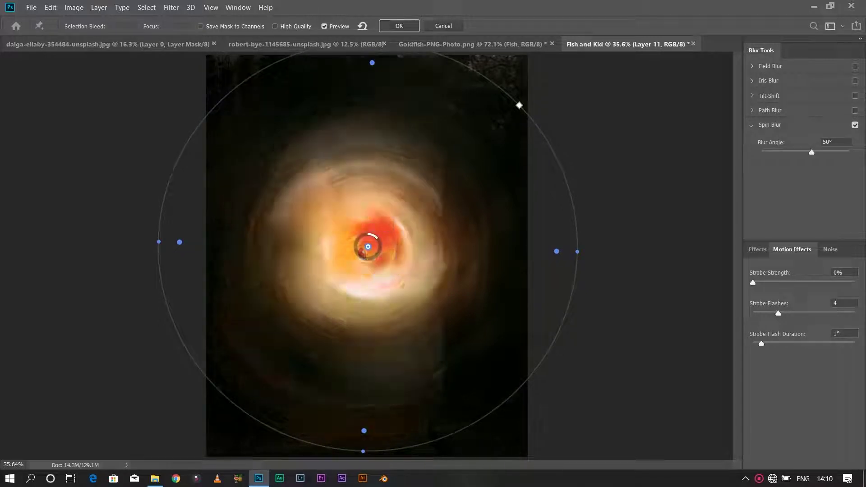
click(399, 25)
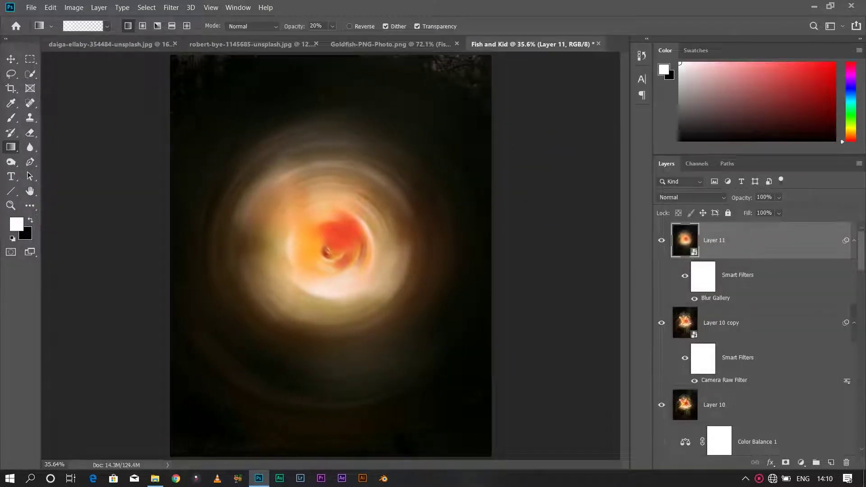
Step: Mask the spin blur off the goldfish using its outline selection
click(786, 462)
key(x)
scroll(758, 339, down, 5)
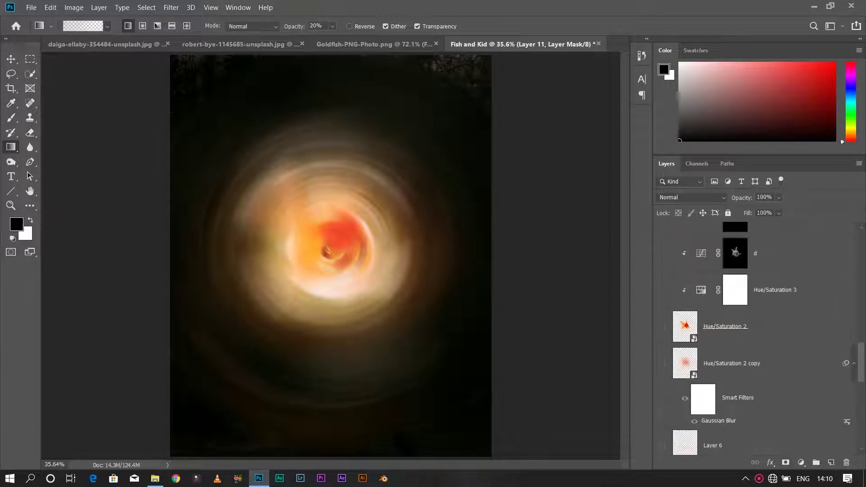
ctrl+click(684, 235)
scroll(758, 338, up, 5)
key(alt+BackSpace)
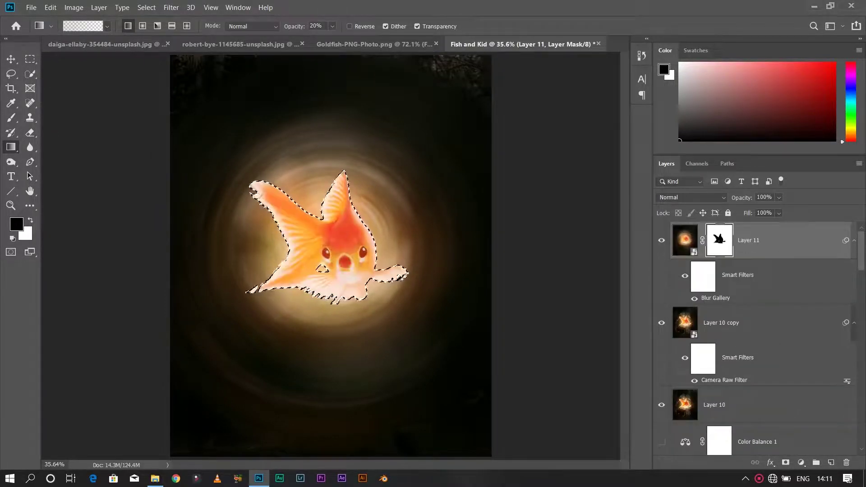
key(ctrl+d)
Step: Reduce the spin-blur layer's opacity and turn the graded copy layer back on
text(66)
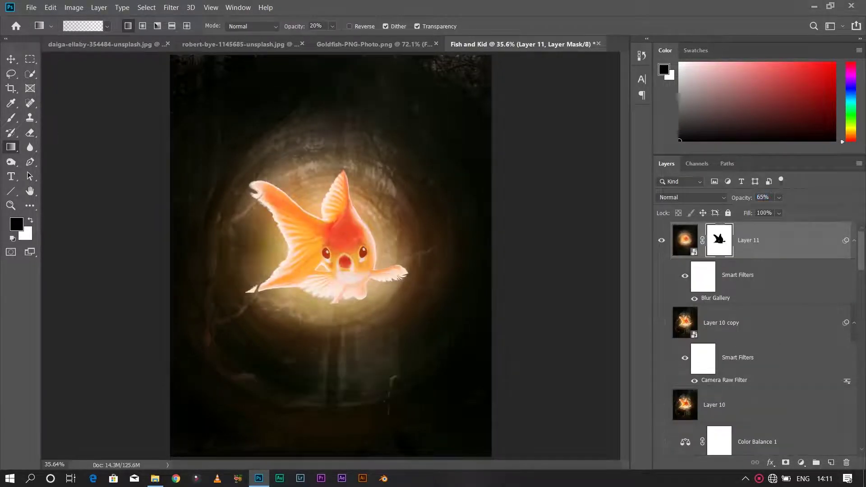
click(662, 323)
text(6923)
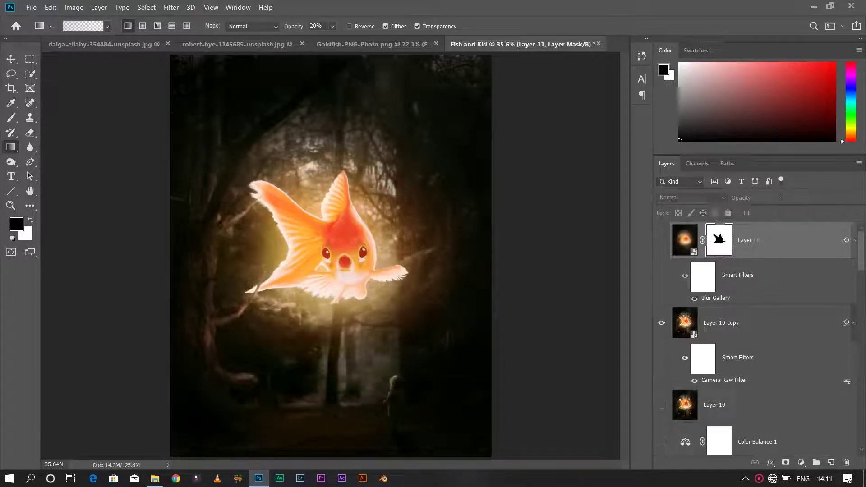
text(32)
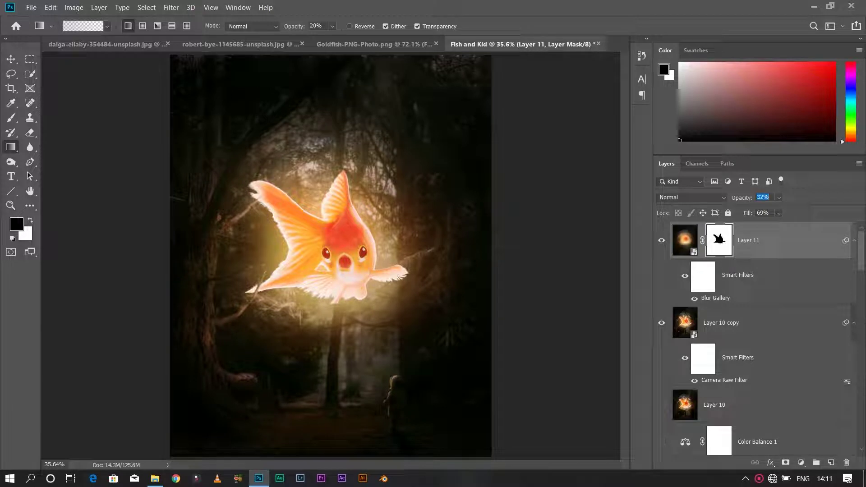
key(Return)
Step: Stamp visible layers and add a Color Lookup layer using the HorrorBlue LUT
key(ctrl+shift+alt+e)
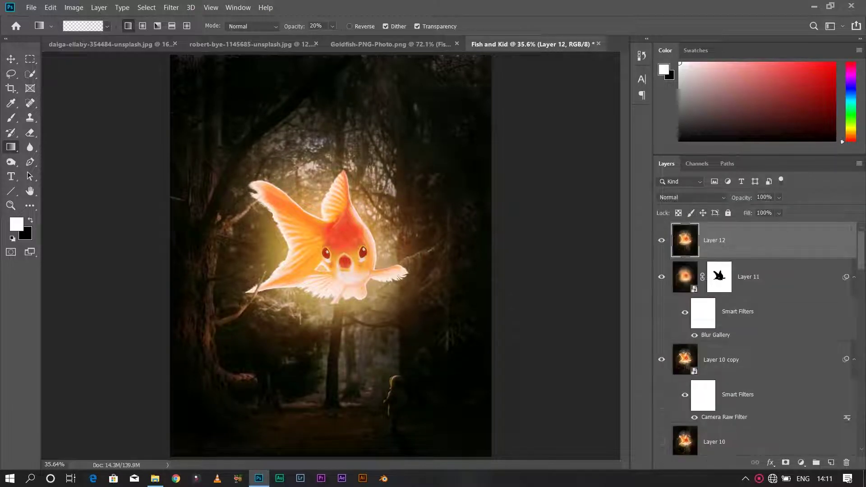
click(801, 462)
click(803, 402)
click(658, 93)
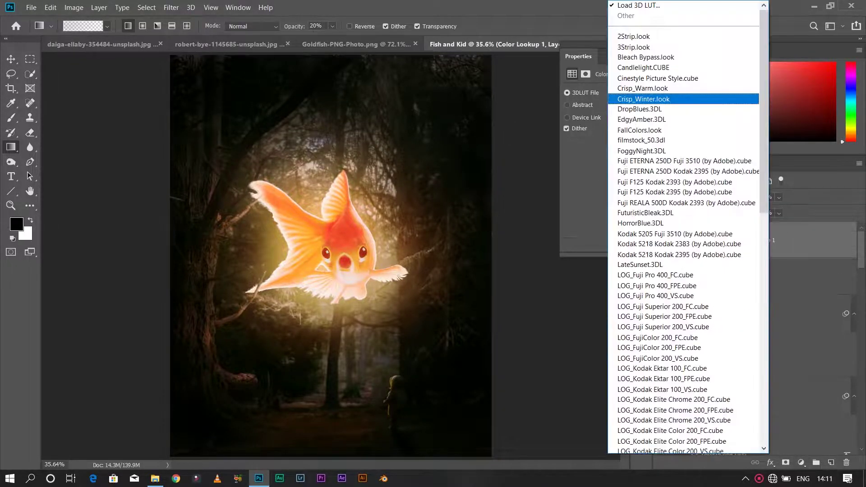
click(677, 161)
key(Down)
key(Down)
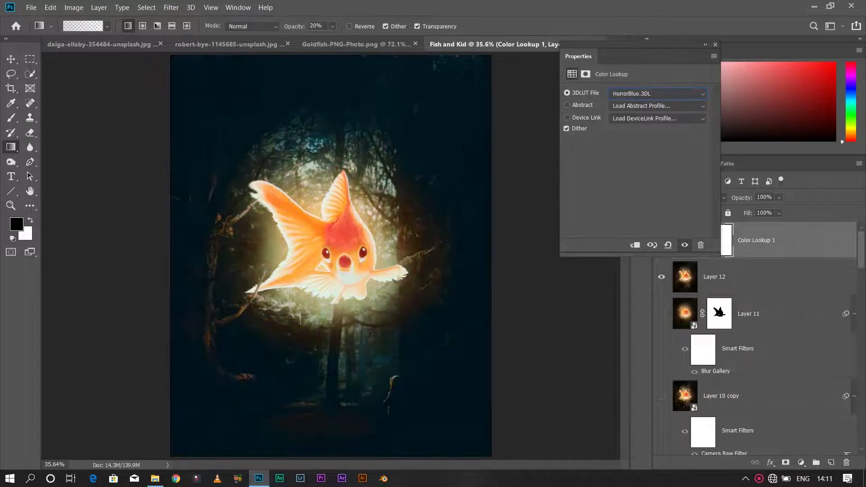
key(Down)
key(Return)
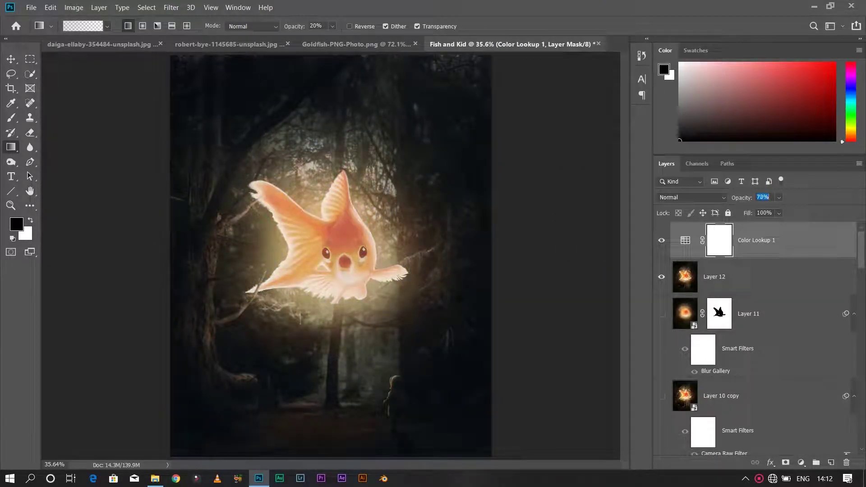
Step: Blend the HorrorBlue lookup layer in Screen mode with 73% fill
click(691, 198)
click(668, 286)
click(764, 213)
text(73)
key(Return)
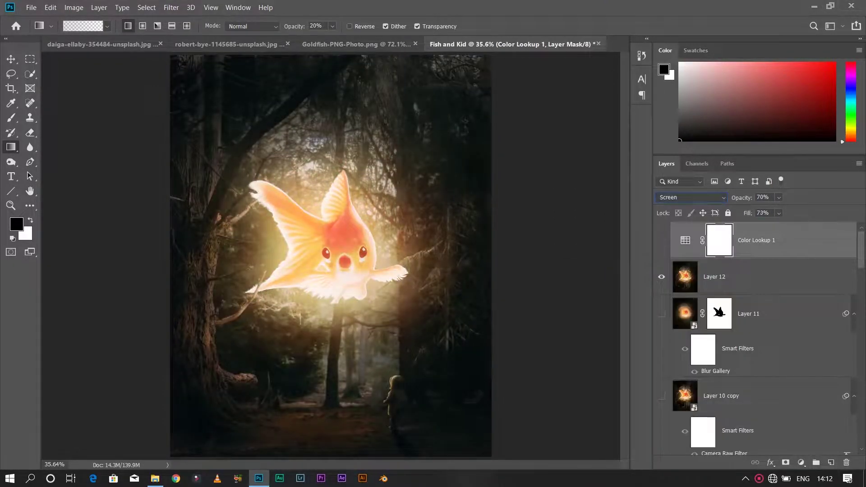
Step: Add a second Color Lookup layer, stepping through Fuji and Kodak presets to a warm Kodak Elite look
click(801, 462)
click(803, 402)
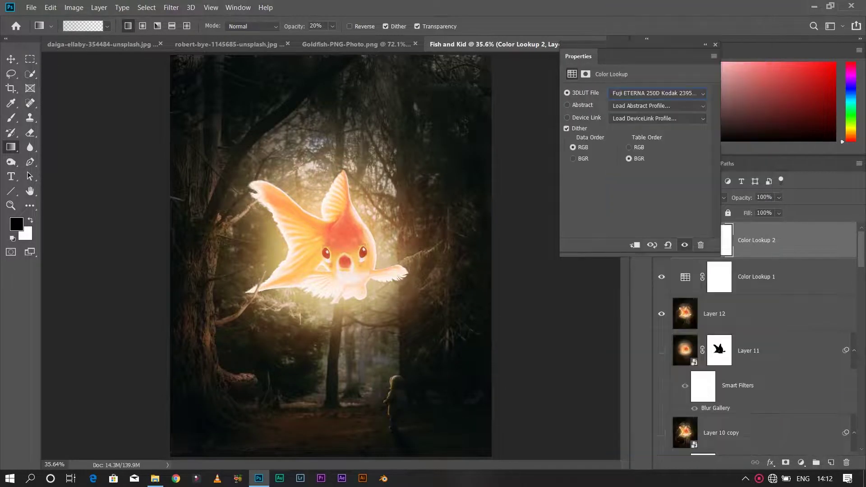
key(Down)
key(Down)
key(Down)
key(Down)
key(Down)
key(Down)
key(Down)
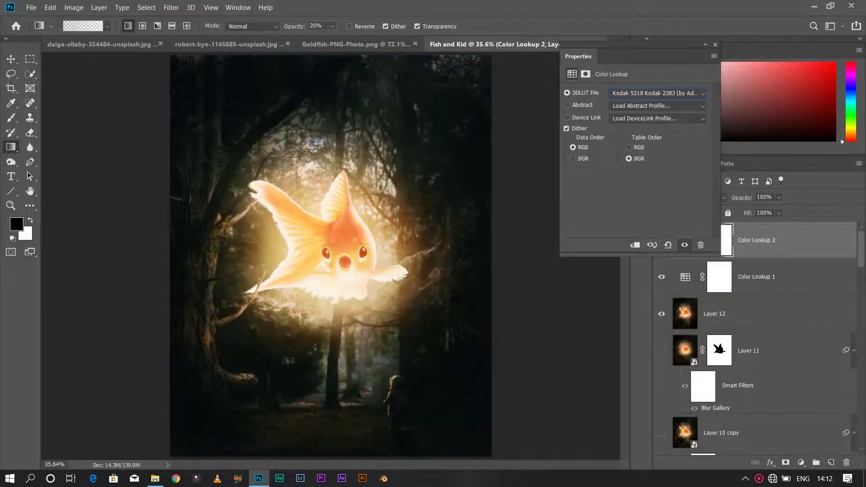
key(Down)
key(Down)
key(Down)
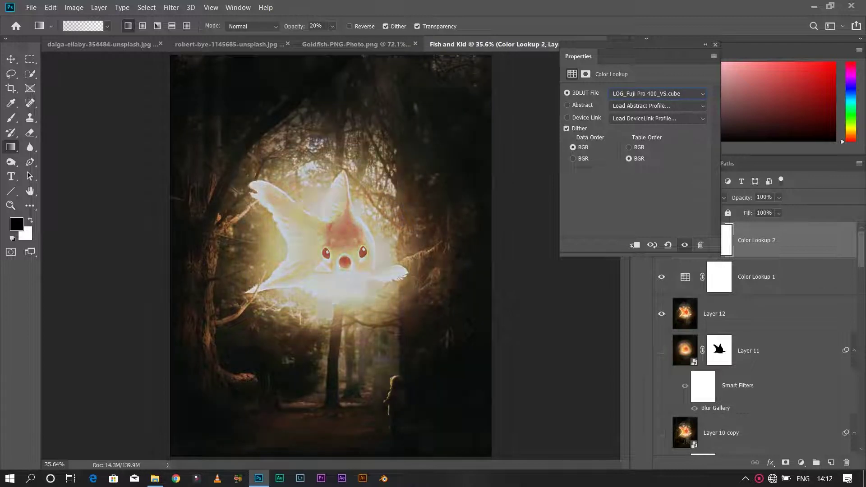
key(Down)
key(Down)
key(Down)
key(Down)
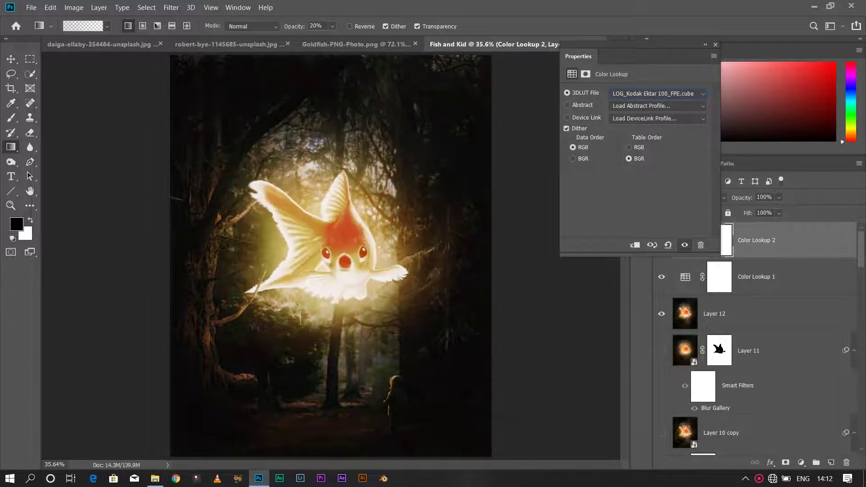
key(Down)
key(Down)
key(Down)
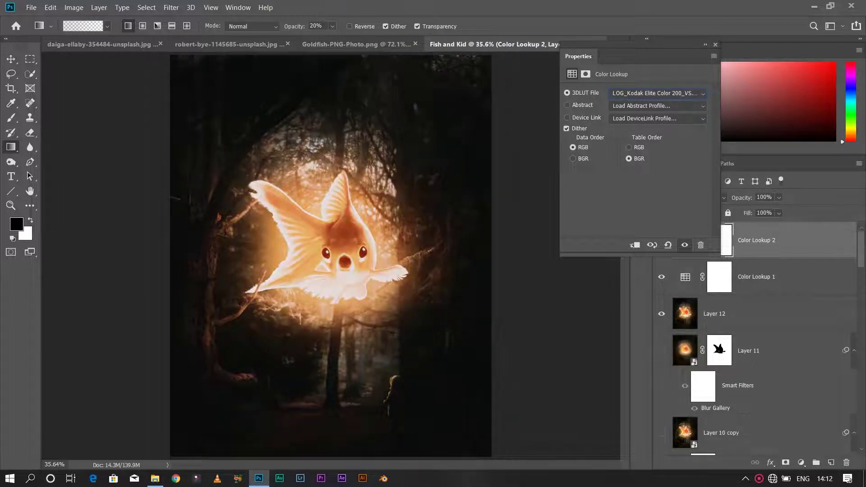
key(Down)
key(Down)
key(Down)
key(Down)
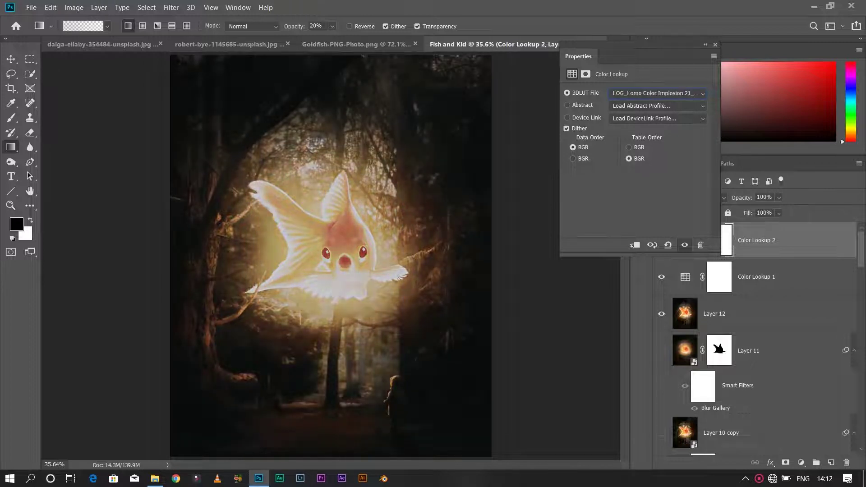
click(705, 44)
Step: Set the second lookup layer to Multiply at 32% opacity and stamp visible into Layer 13
click(690, 197)
click(686, 284)
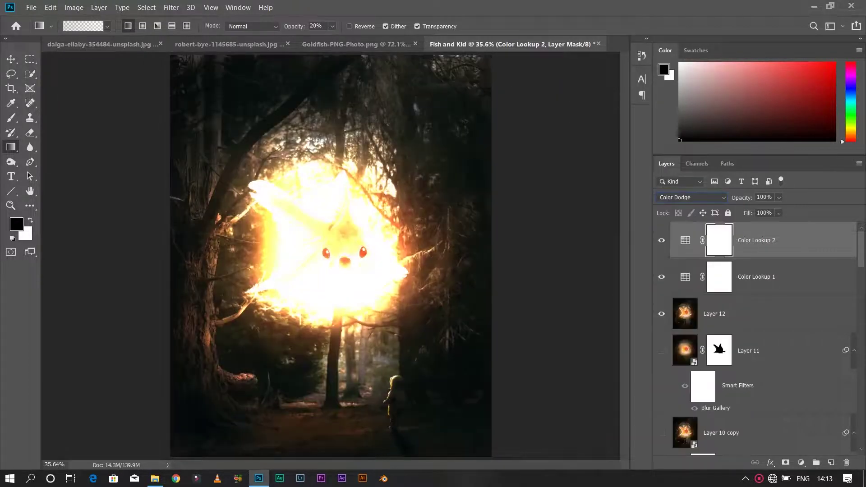
mouse_move(747, 213)
mouse_down()
mouse_move(722, 213)
mouse_move(794, 213)
mouse_up()
click(691, 197)
click(676, 227)
drag(739, 198, 713, 198)
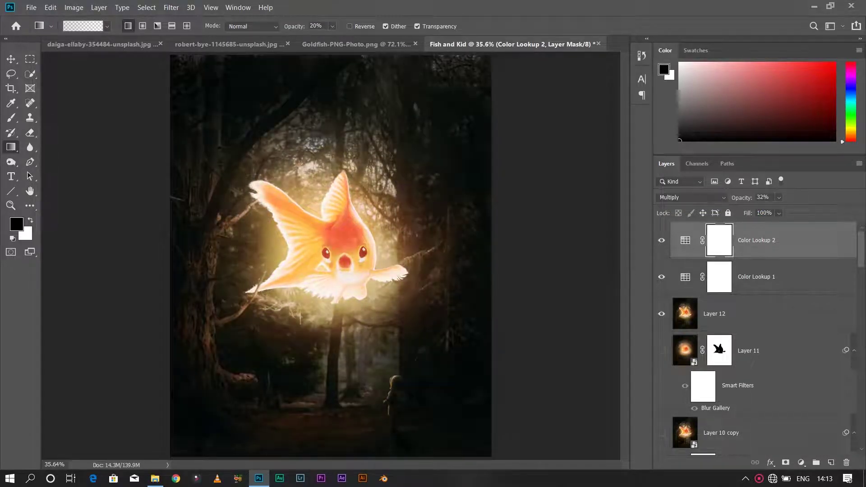
key(ctrl+shift+alt+e)
Step: Apply Analog Efex Pro 2's Classic Camera 4 preset with Subtle film type to Layer 13
key(x)
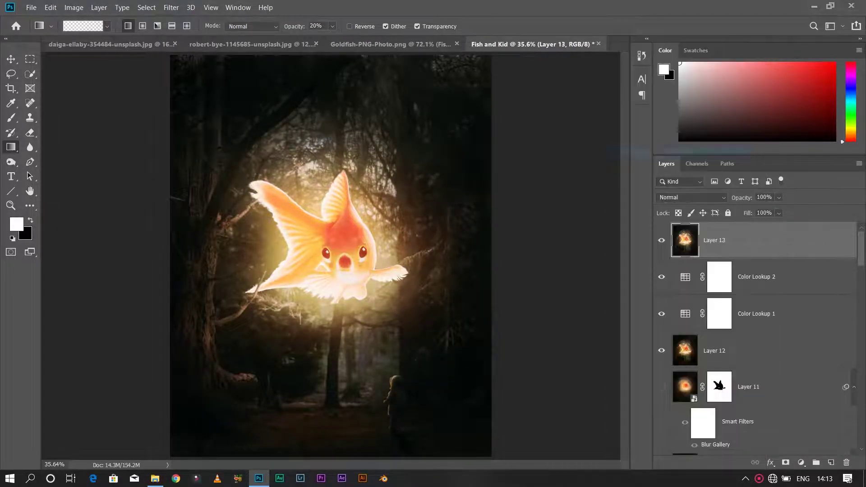
click(171, 8)
click(350, 276)
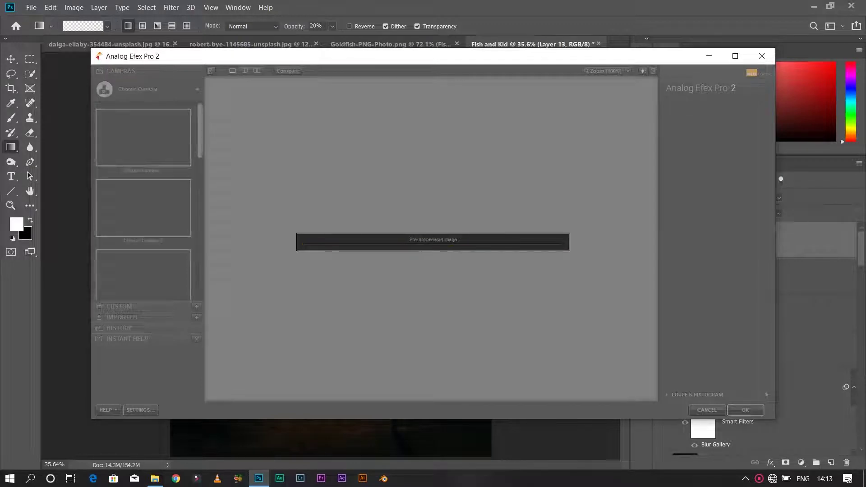
key(Return)
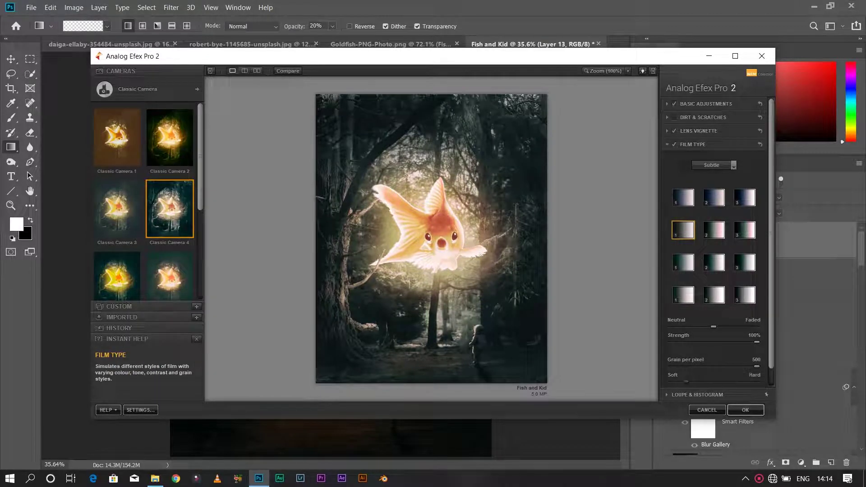
scroll(716, 165, down, 2)
scroll(716, 165, down, 2)
scroll(716, 165, down, 1)
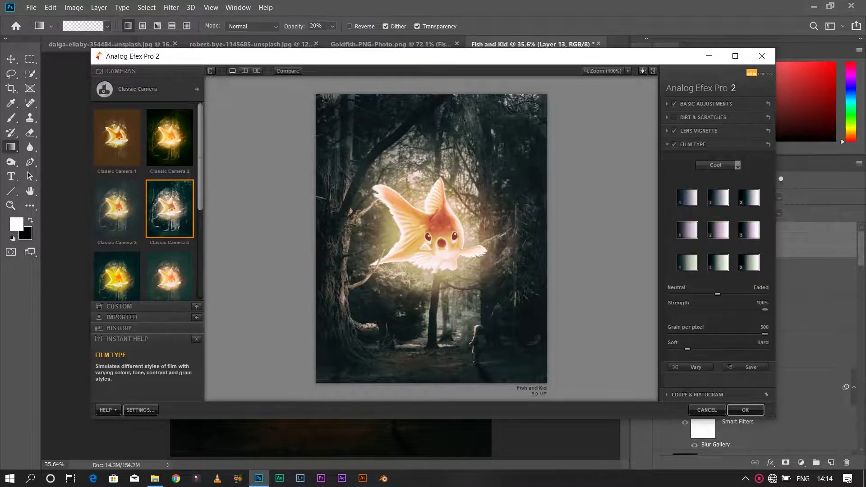
scroll(716, 165, down, 2)
scroll(717, 165, up, 3)
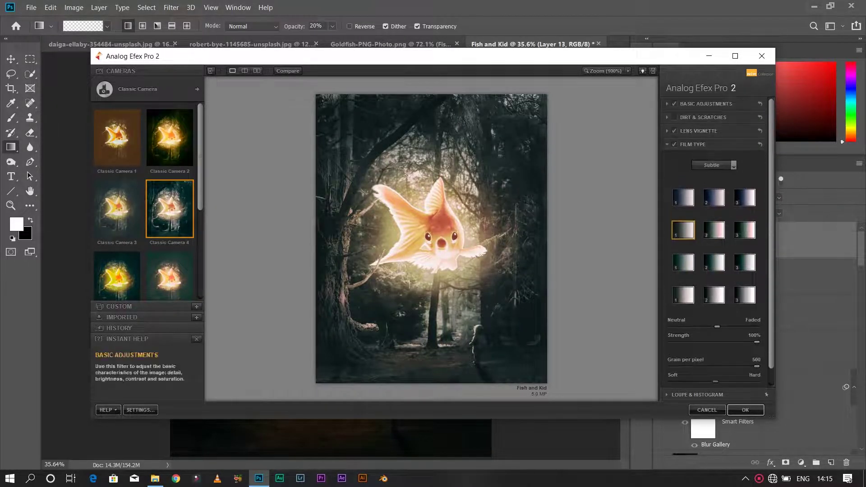
click(746, 409)
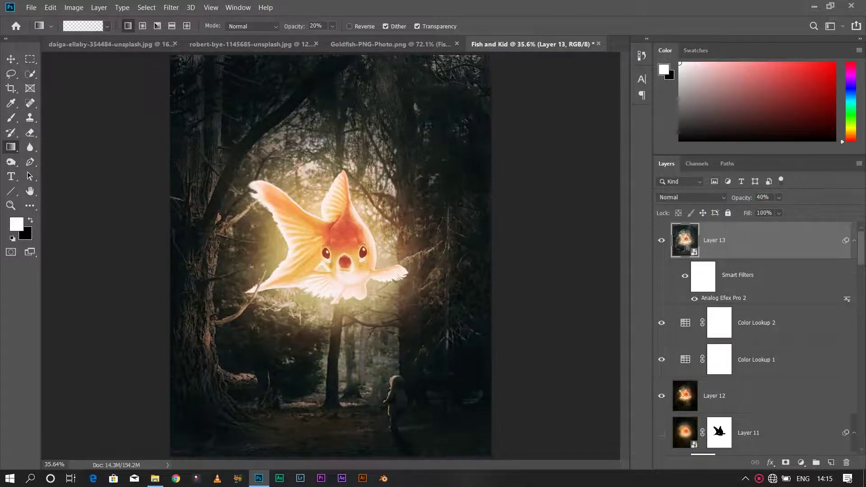
Step: Add a Curves adjustment layer bent into a contrast S-curve above Layer 13
click(801, 462)
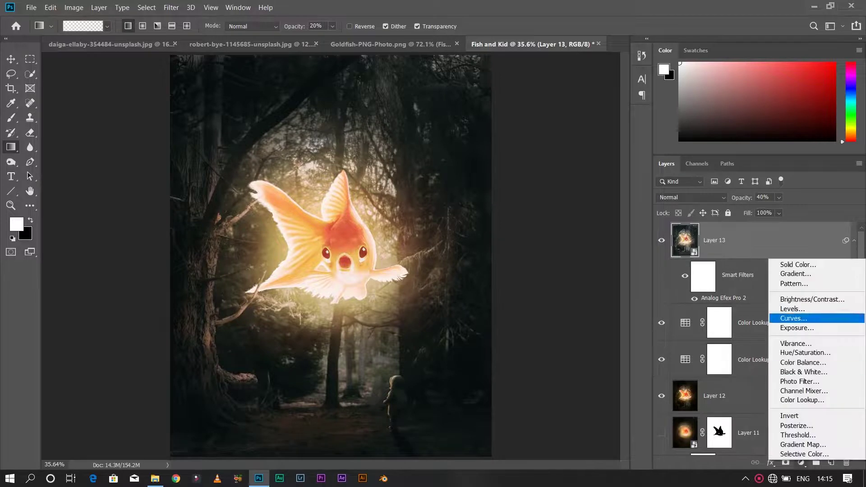
click(785, 320)
click(637, 185)
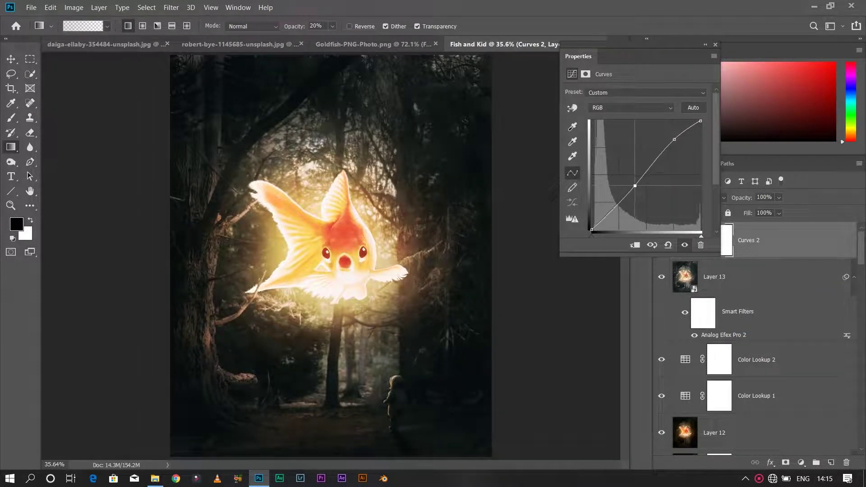
click(641, 55)
key(x)
click(642, 55)
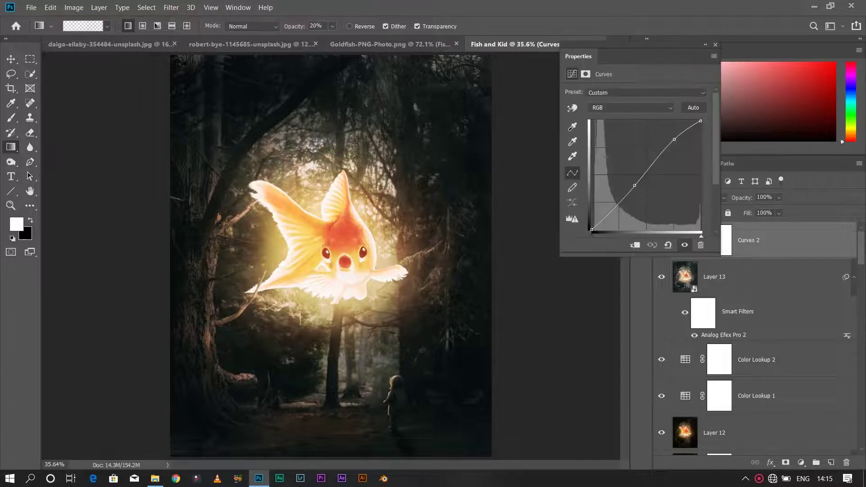
click(578, 56)
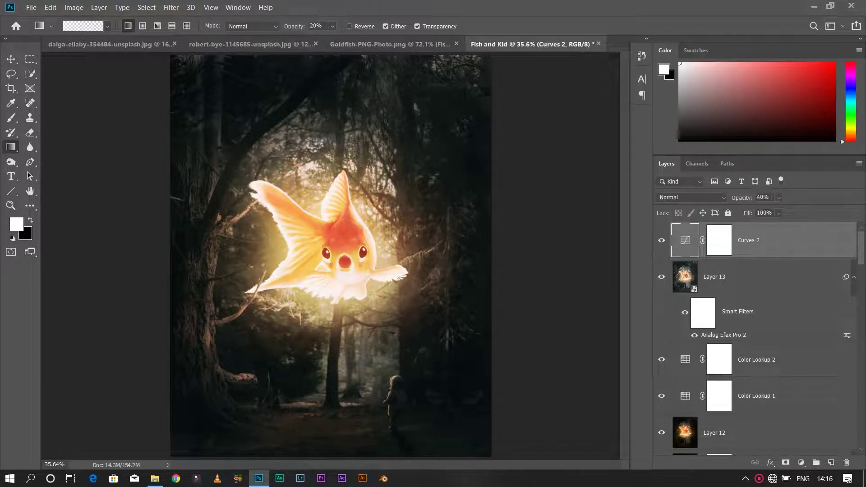
Step: Stamp all visible layers into Layer 14, duplicate it, and set the copy to Overlay
key(ctrl+alt+shift+e)
right_click(744, 240)
key(Escape)
key(ctrl+j)
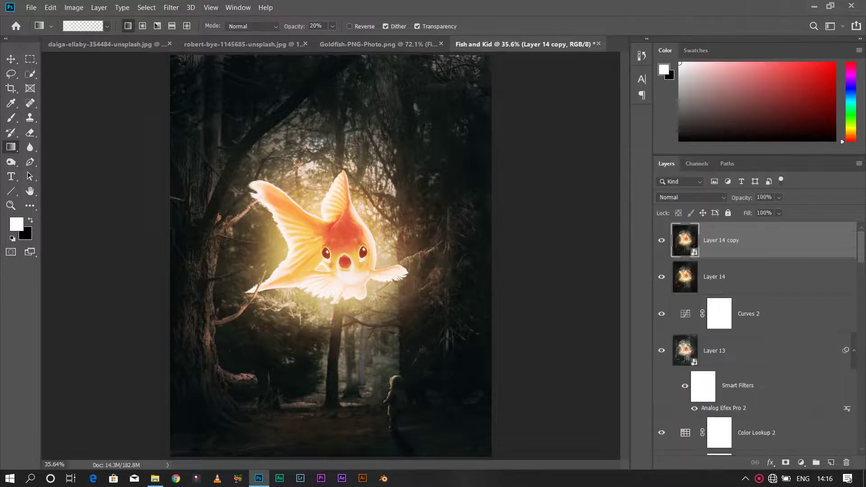
click(690, 197)
click(666, 322)
Step: High Pass the Overlay copy, add a black mask and white brush, then stamp Layer 15
click(171, 7)
click(343, 233)
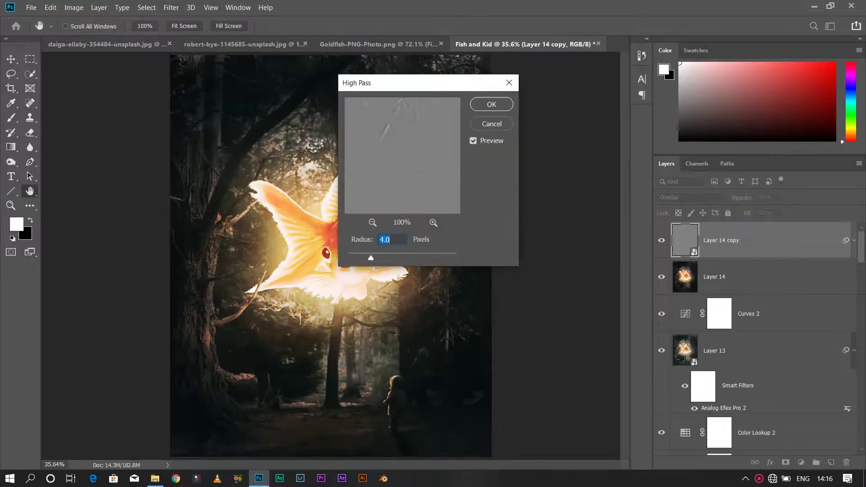
key(Return)
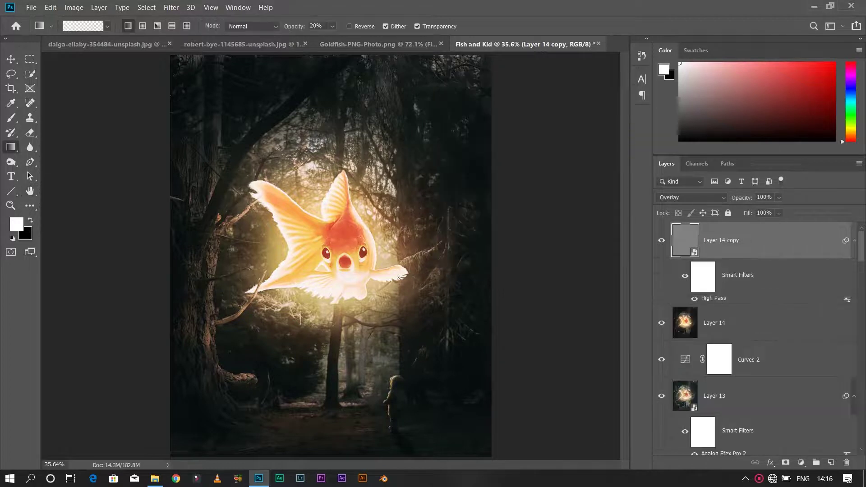
alt+click(785, 462)
key(b)
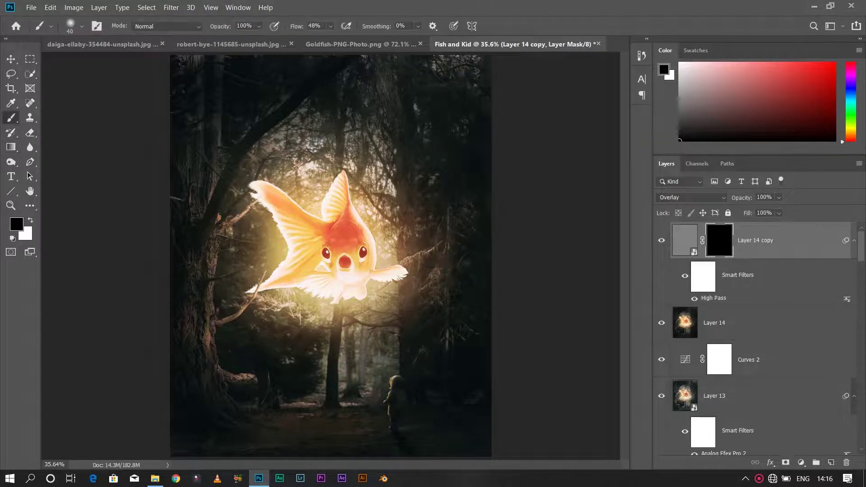
key(x)
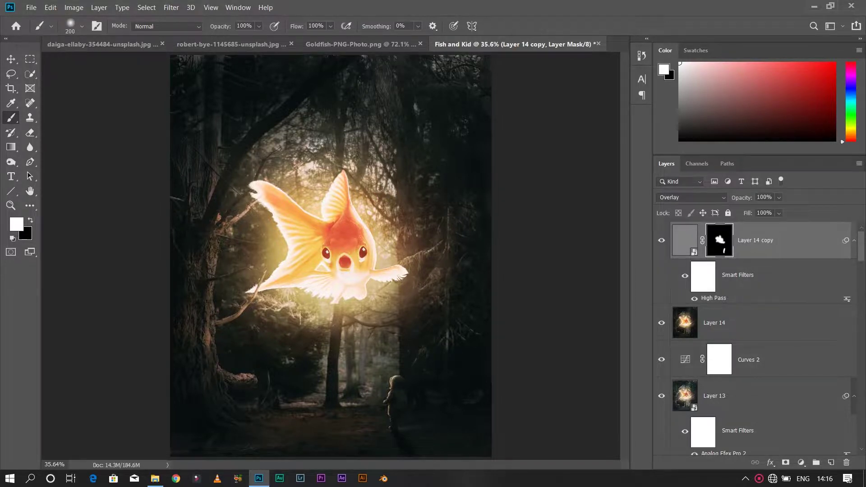
key(ctrl+shift+alt+e)
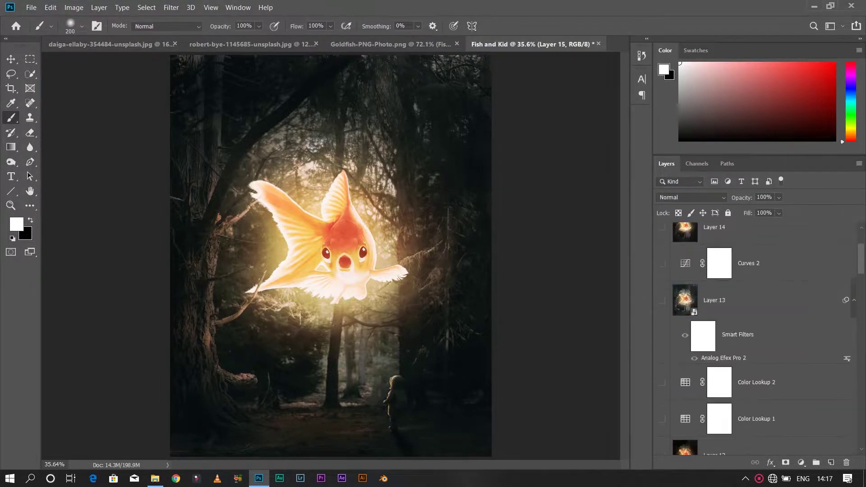